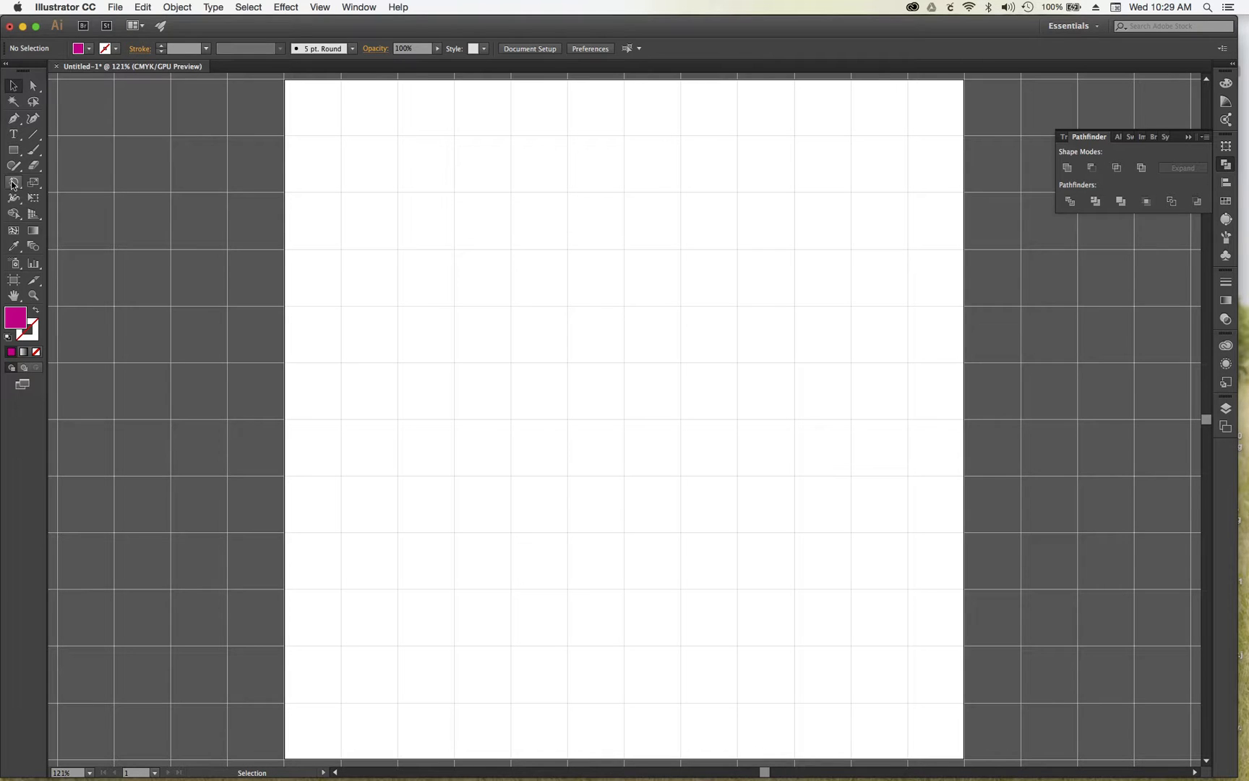
# Draw a magenta rectangle about 1.48 by 0.67 in and place it in the upper middle of the artboard
pyautogui.click(14, 153)
pyautogui.moveTo(354, 157); pyautogui.dragTo(438, 193)
pyautogui.moveTo(556, 239); pyautogui.dragTo(625, 271)
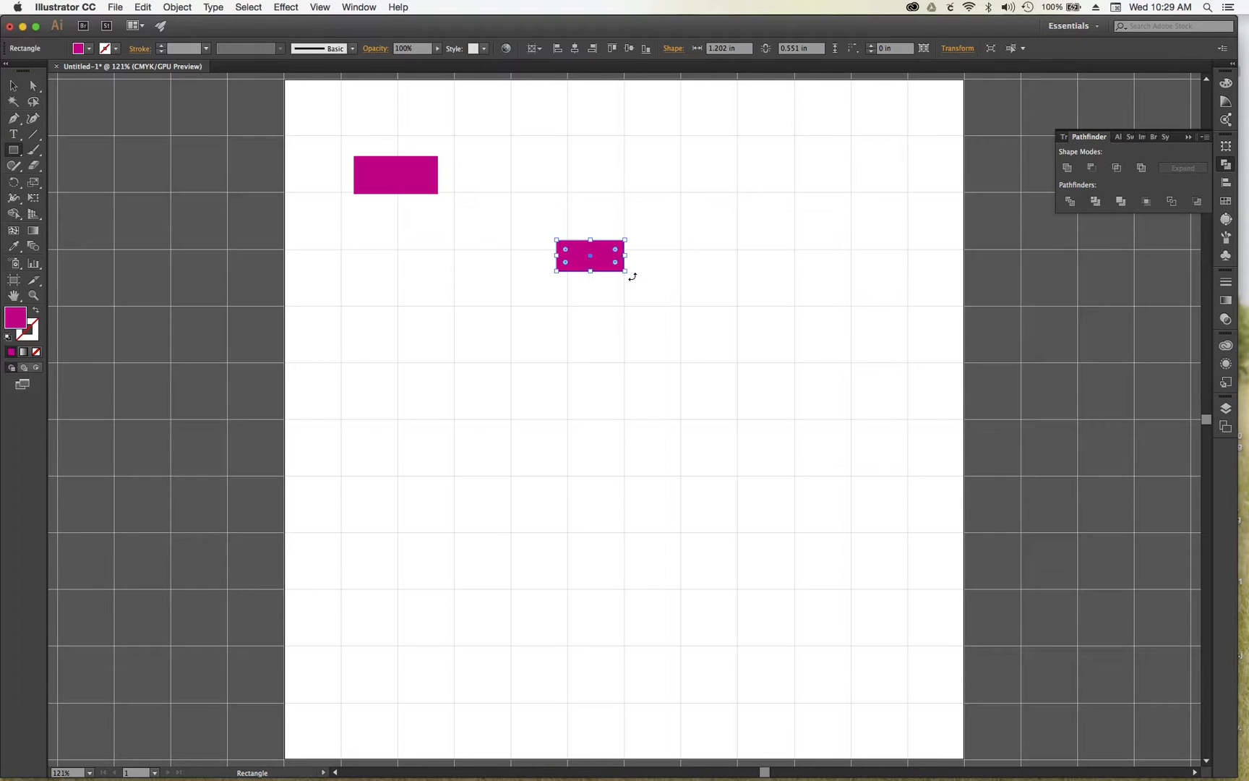
pyautogui.click(13, 85)
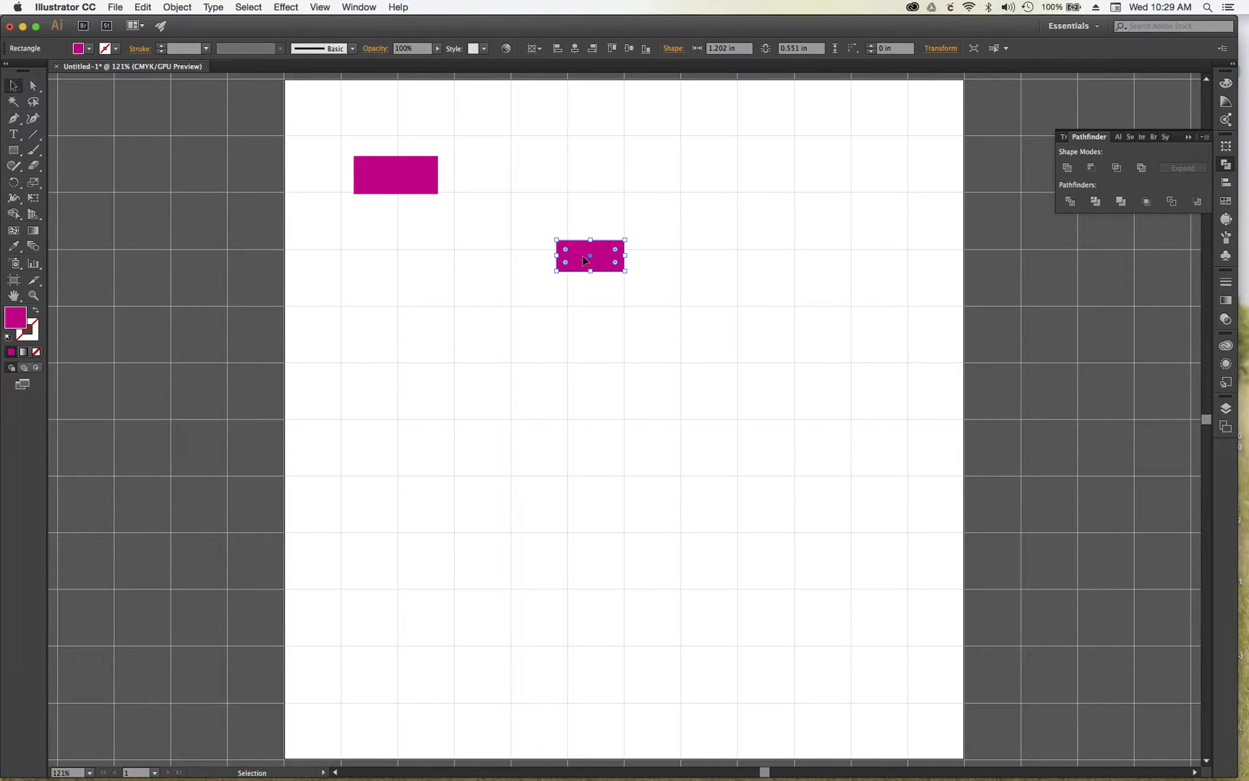
pyautogui.press('super+z')
pyautogui.moveTo(427, 190); pyautogui.dragTo(591, 228)
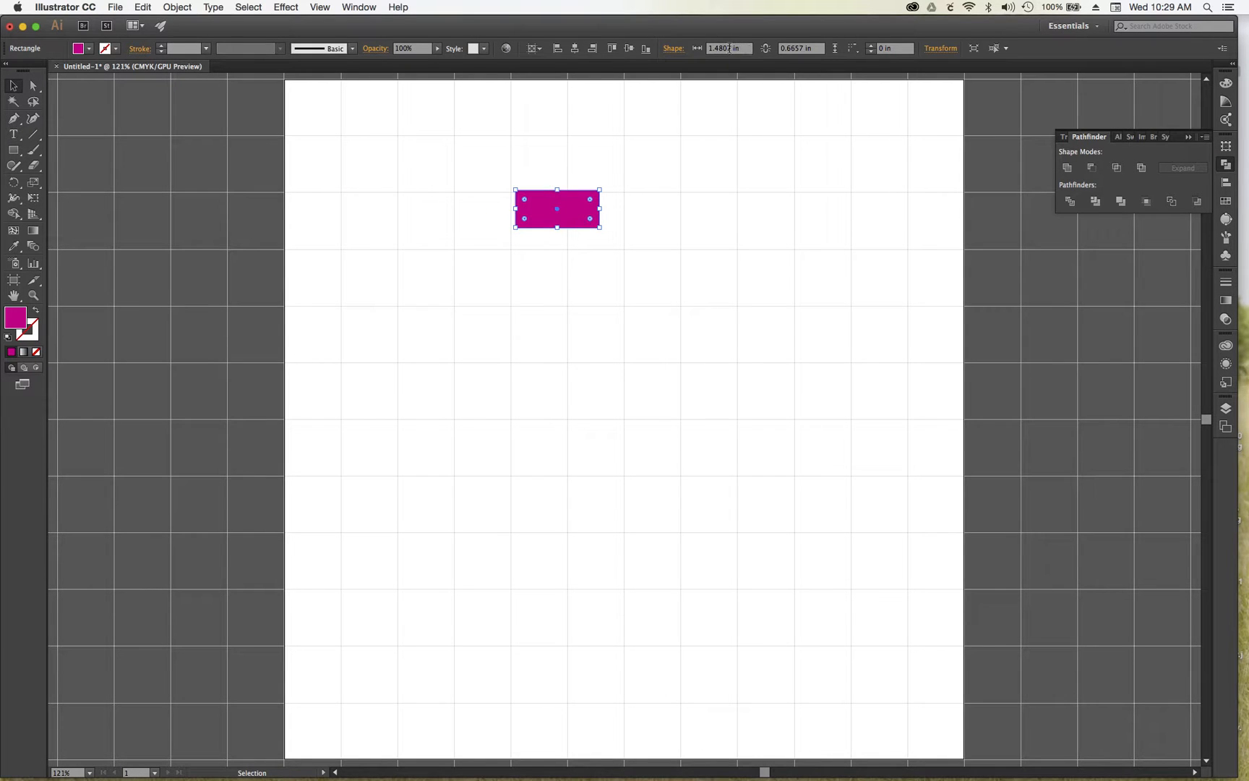
# Resize the rectangle to 11.5 in wide and 4 in high and move it fully onto the artboard's upper half
pyautogui.click(696, 48)
pyautogui.write('11')
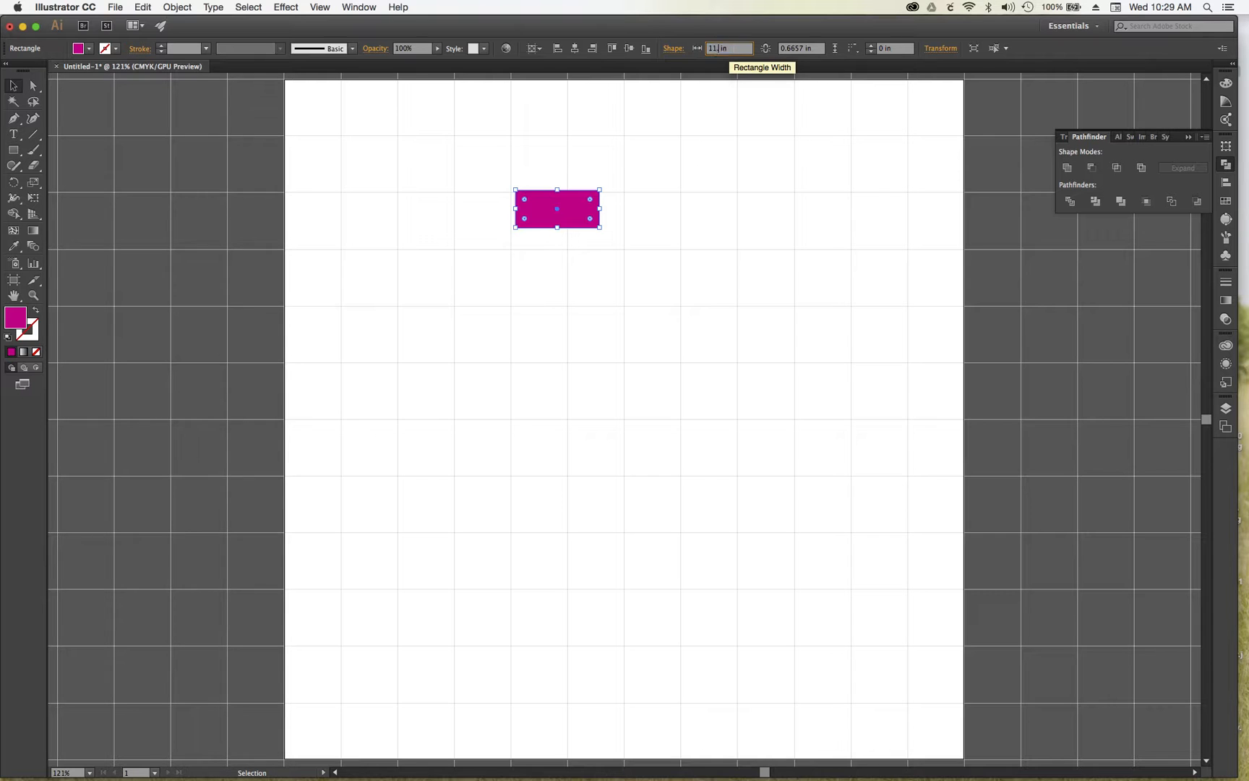
pyautogui.press('Return')
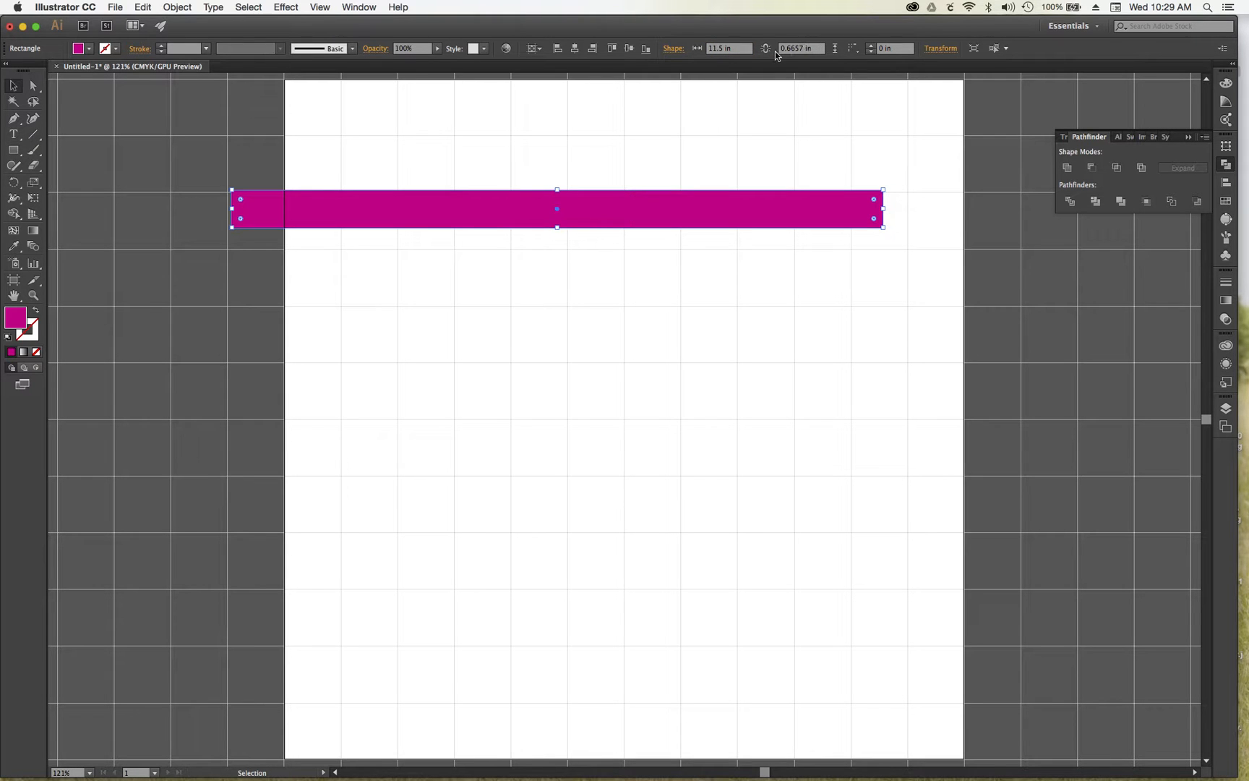
pyautogui.click(803, 50)
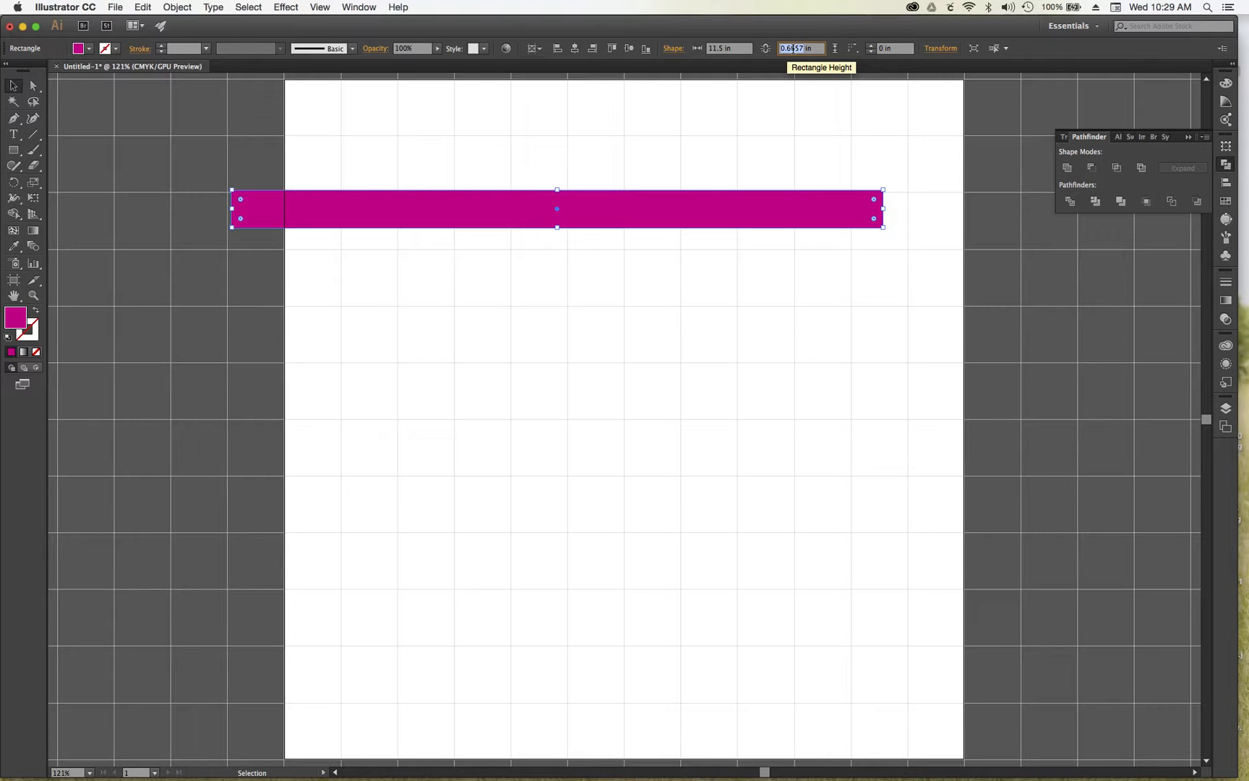
pyautogui.write('4')
pyautogui.press('Return')
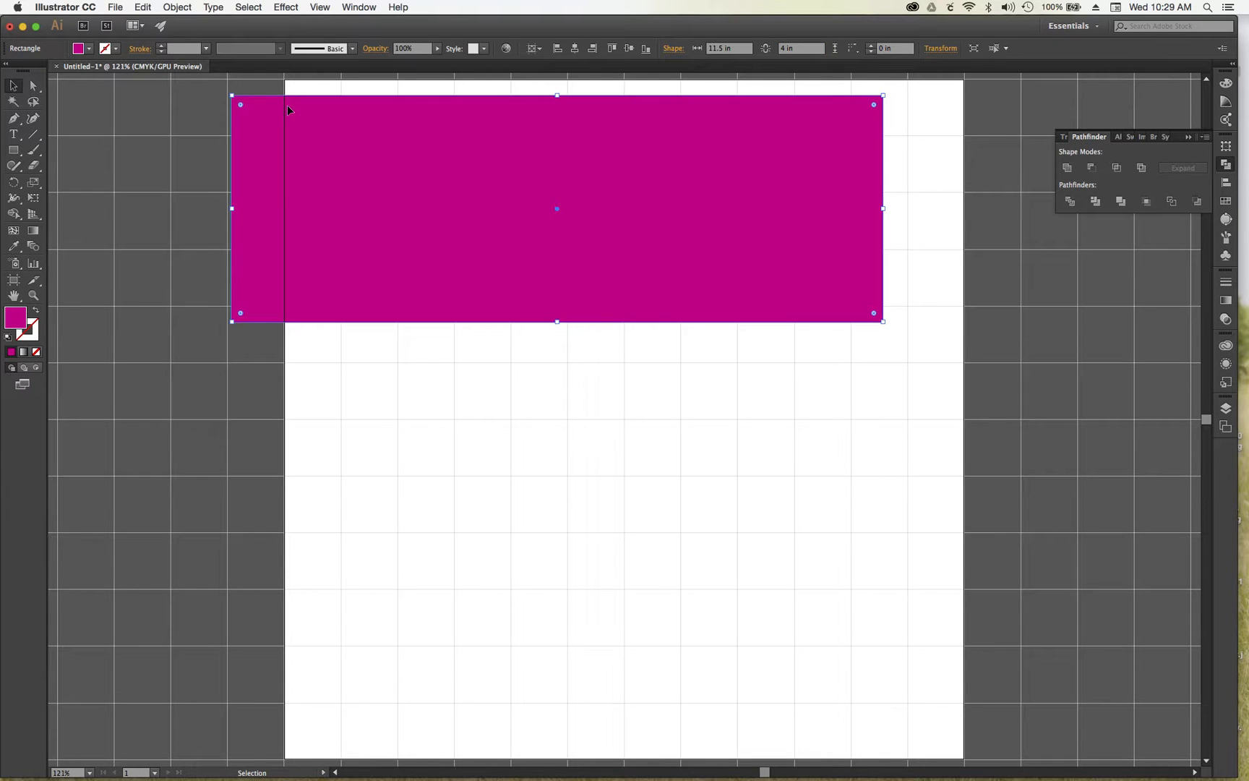
pyautogui.moveTo(260, 113); pyautogui.dragTo(329, 189)
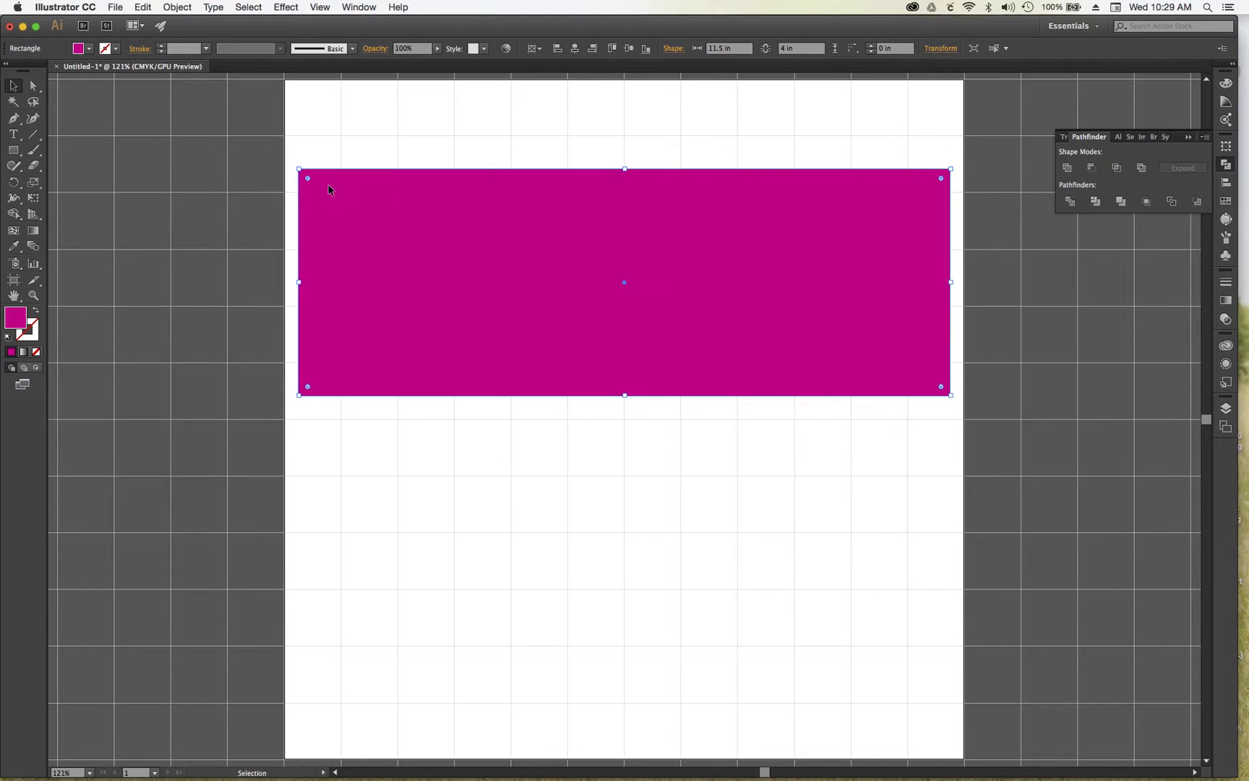
# Erase a wavy band across the full width of the rectangle to split it into two pieces
pyautogui.click(36, 166)
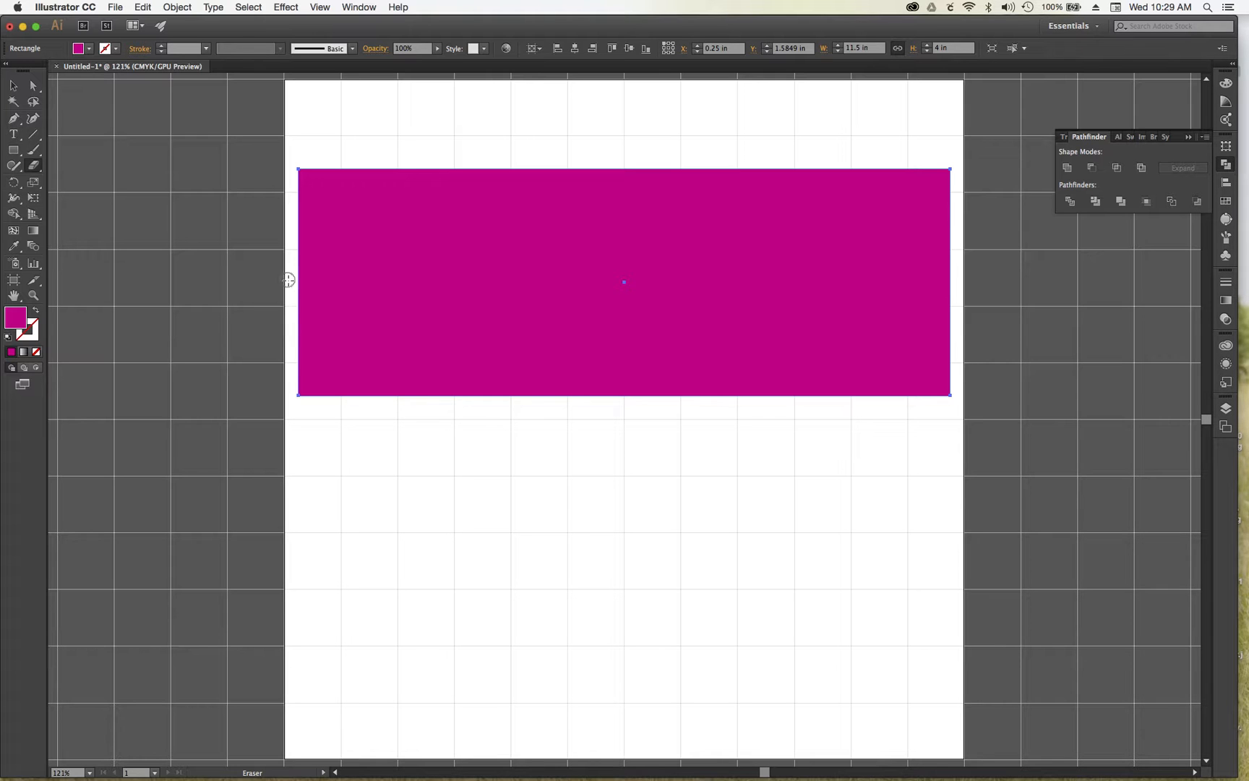
pyautogui.moveTo(289, 286)
pyautogui.mouseDown()
pyautogui.moveTo(383, 262)
pyautogui.moveTo(499, 300)
pyautogui.moveTo(648, 316)
pyautogui.moveTo(795, 253)
pyautogui.moveTo(967, 244)
pyautogui.moveTo(977, 254)
pyautogui.mouseUp()
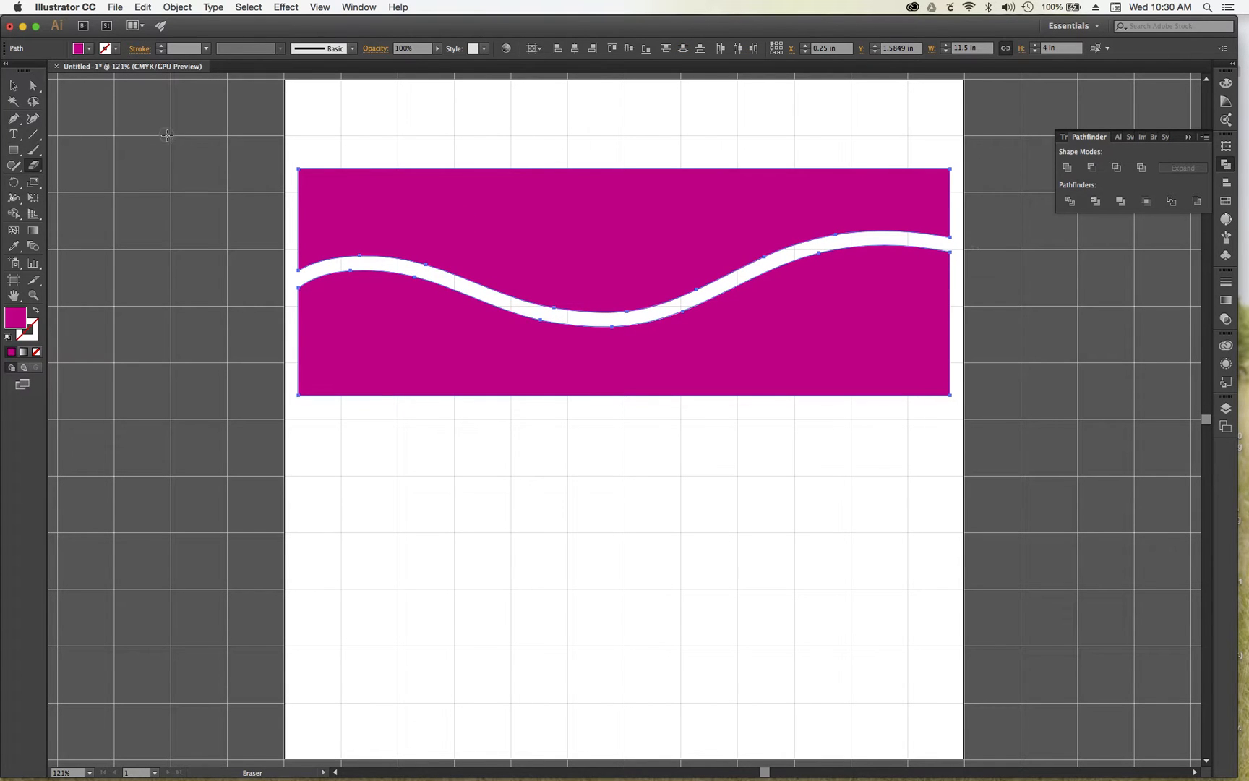
pyautogui.click(14, 88)
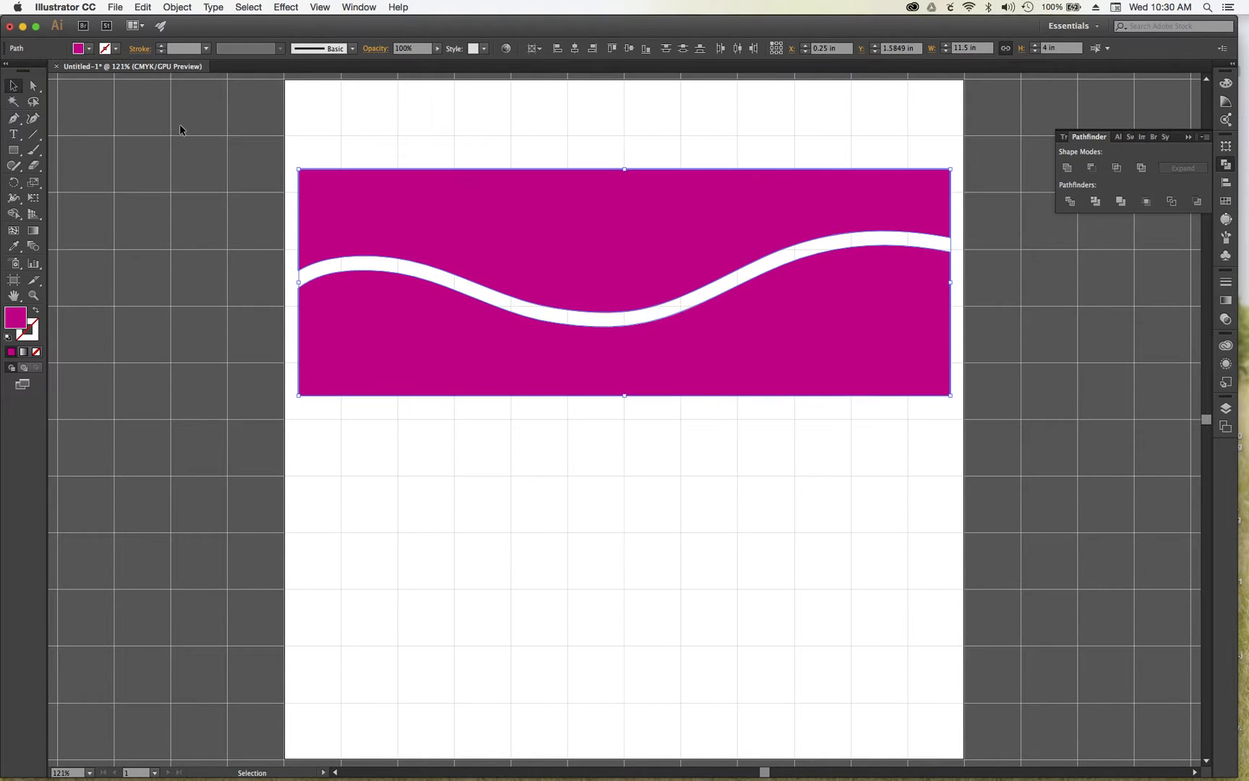
pyautogui.click(302, 123)
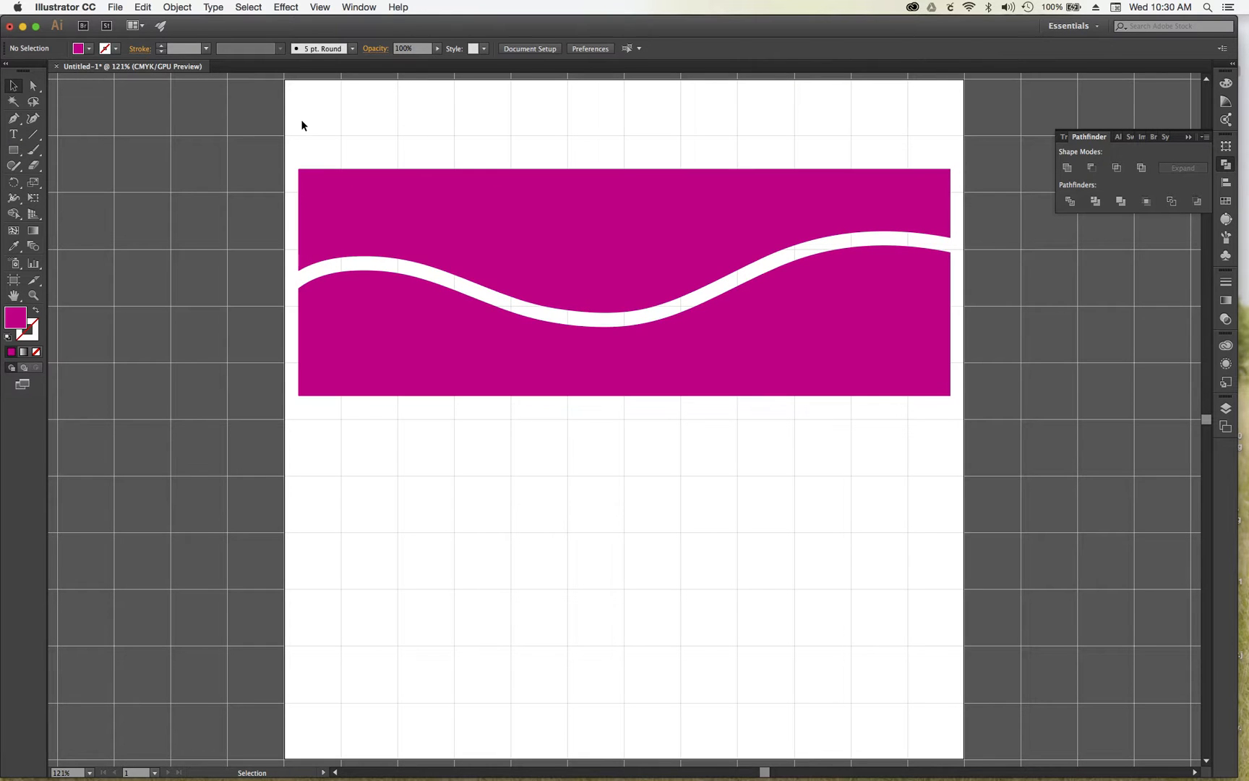
# Reflect the upper magenta piece across the horizontal axis so its wavy edge faces up
pyautogui.click(378, 207)
pyautogui.click(178, 7)
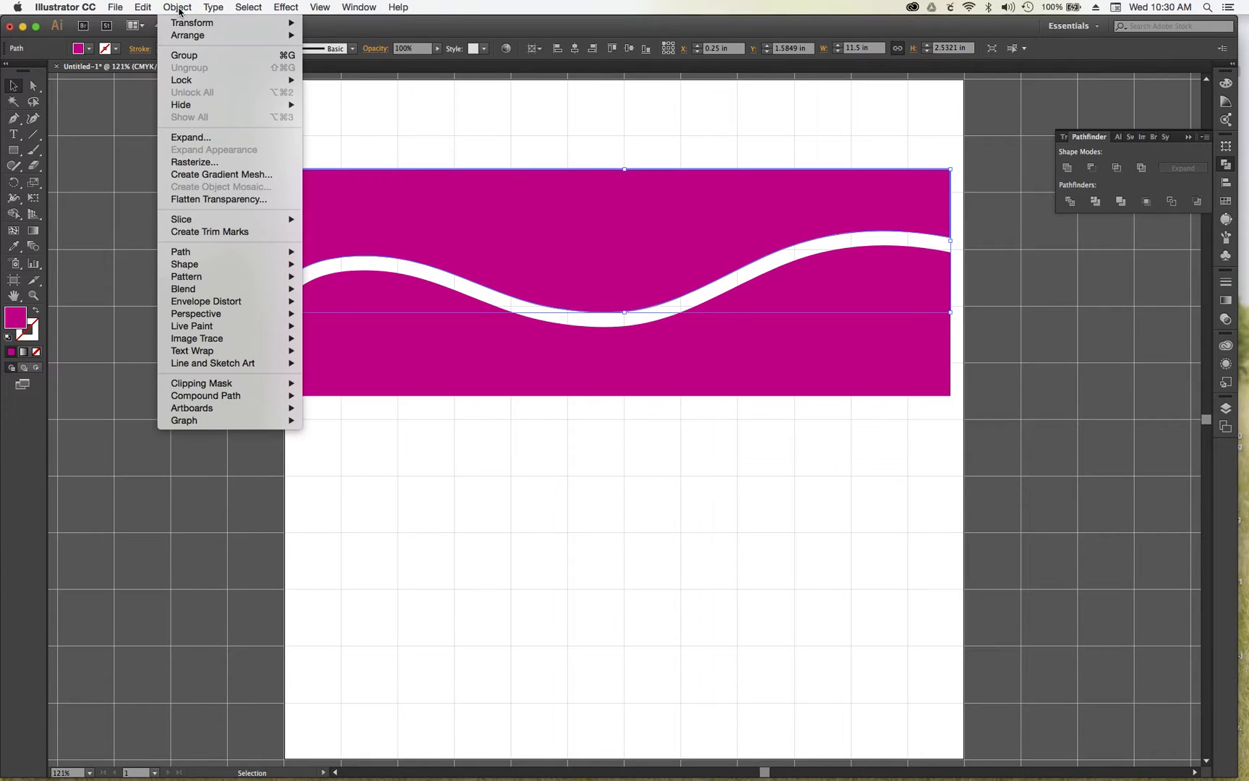
pyautogui.moveTo(192, 40)
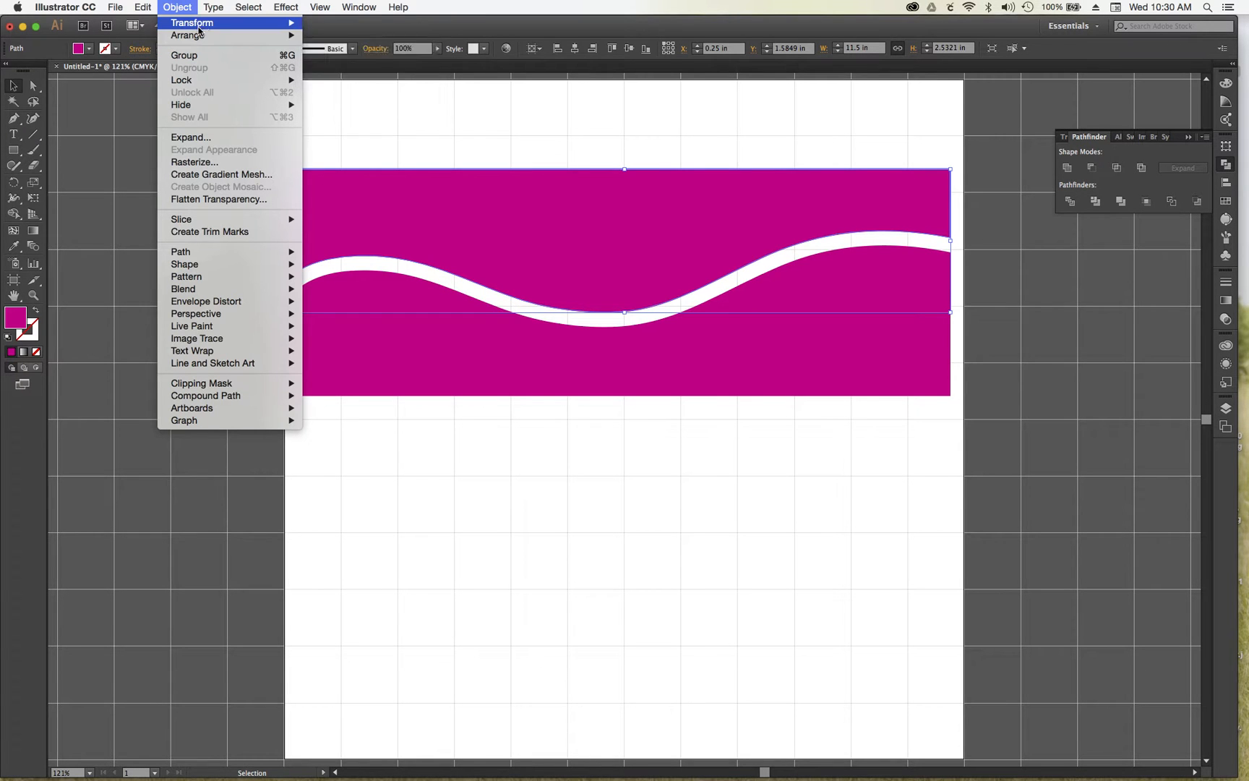
pyautogui.click(334, 71)
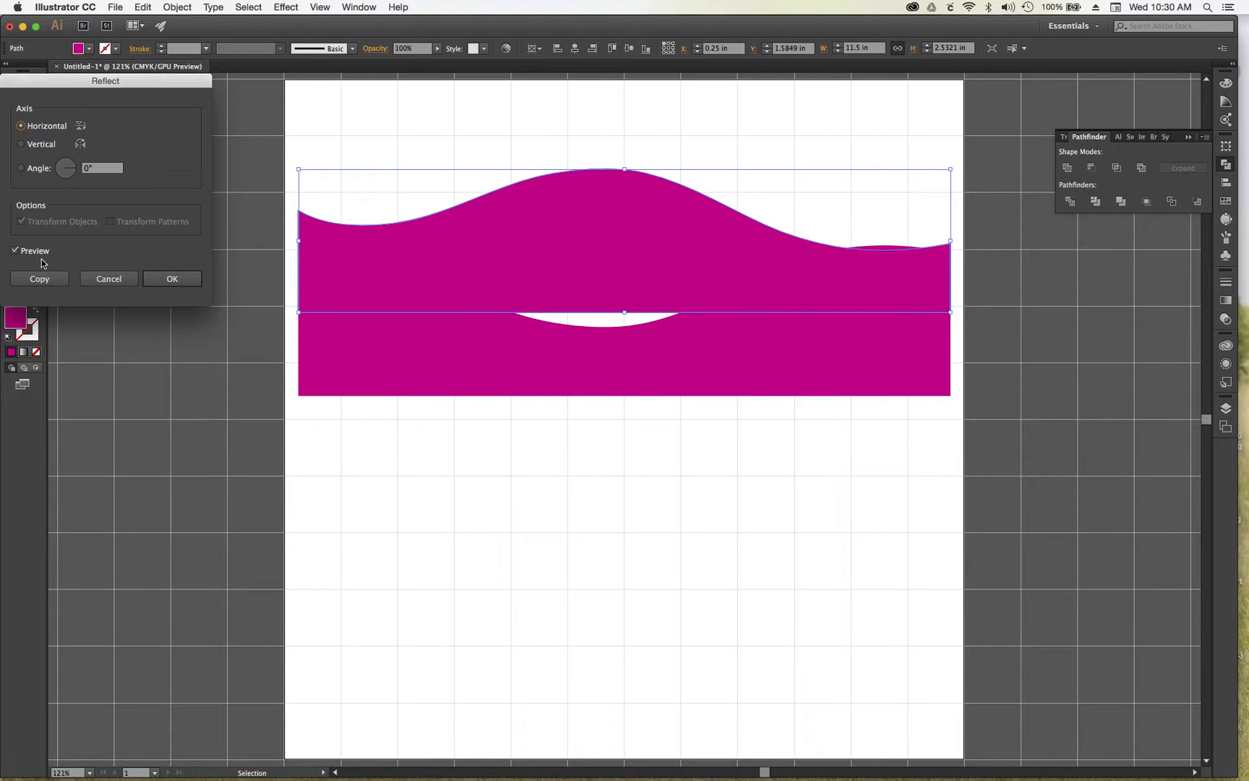
pyautogui.click(172, 280)
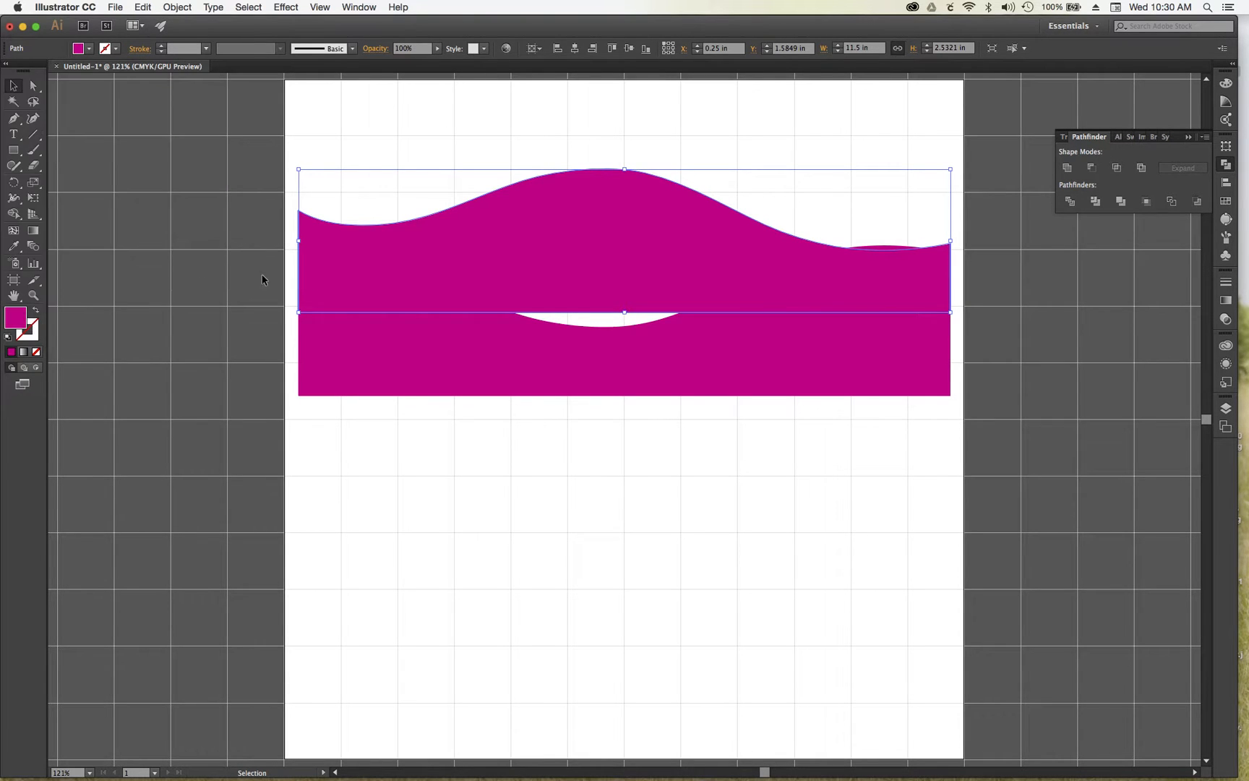
# Fill the reflected piece with dark blue and move the two pieces apart, magenta above and blue below
pyautogui.click(90, 49)
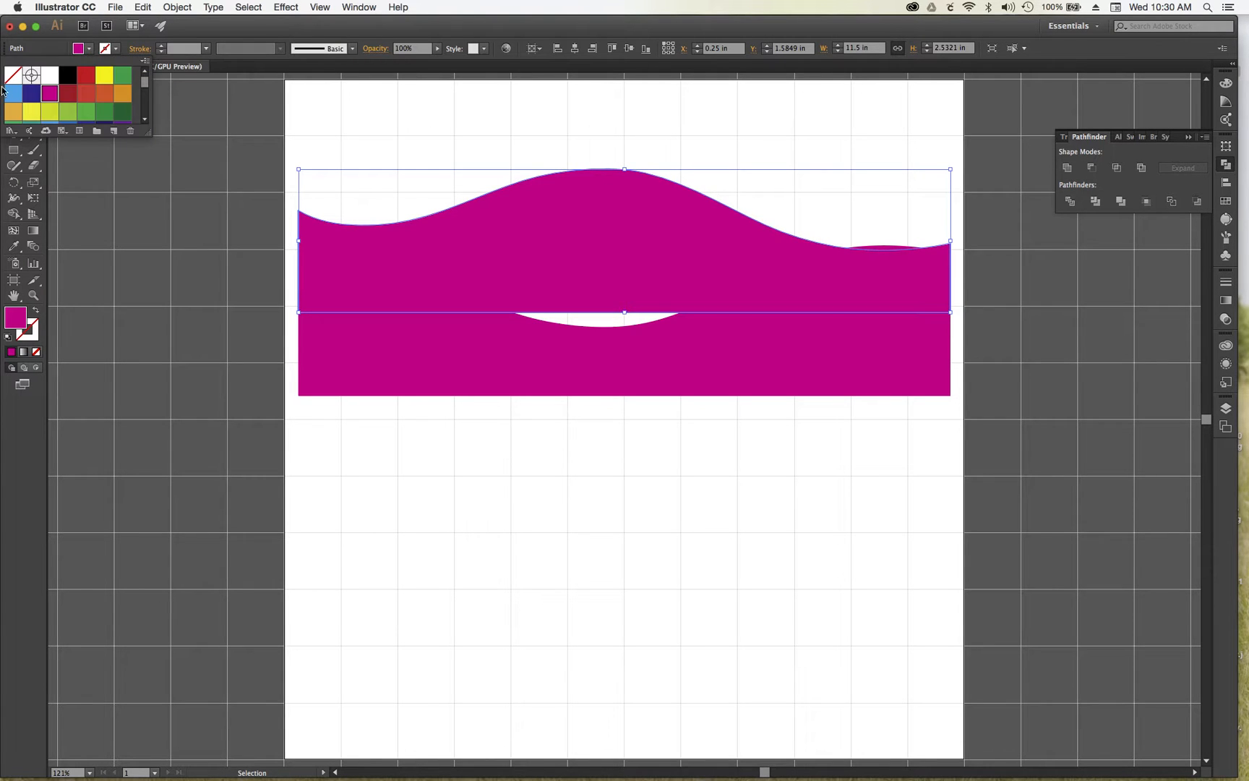
pyautogui.click(29, 94)
pyautogui.click(190, 145)
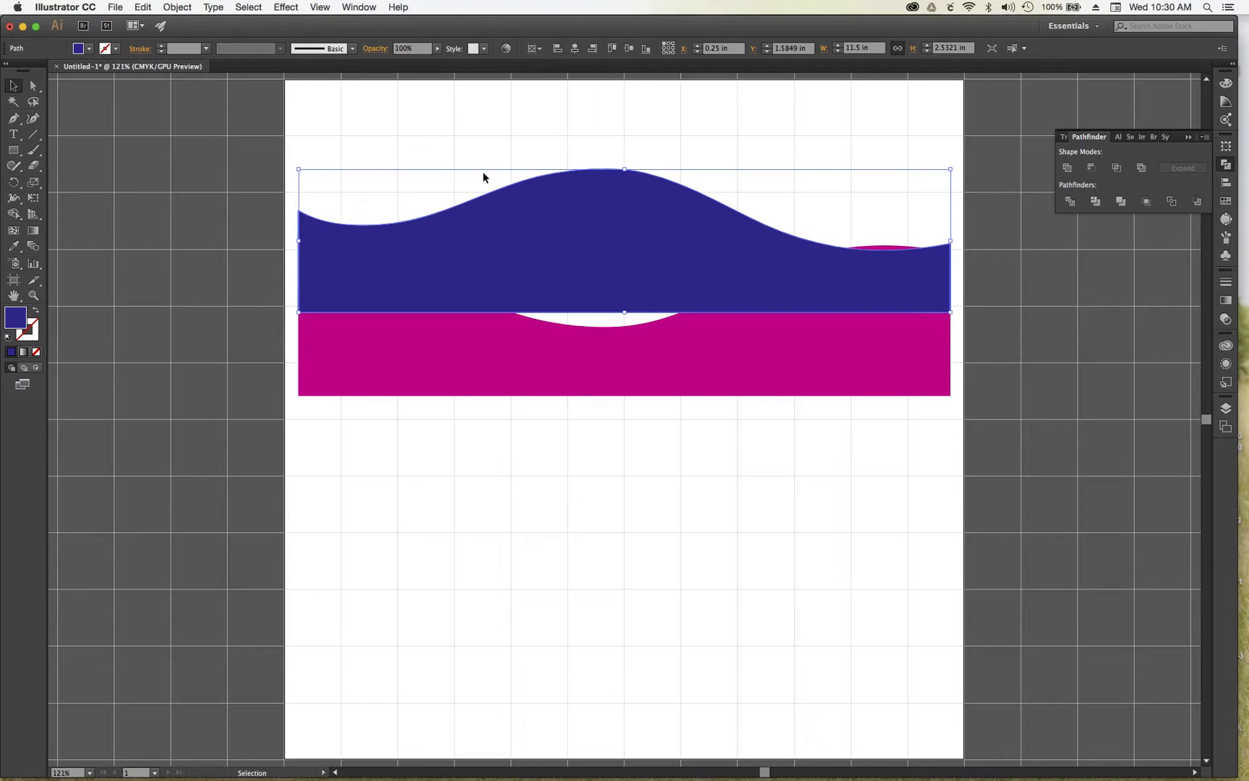
pyautogui.moveTo(563, 223); pyautogui.dragTo(574, 519)
pyautogui.moveTo(752, 350); pyautogui.dragTo(752, 287)
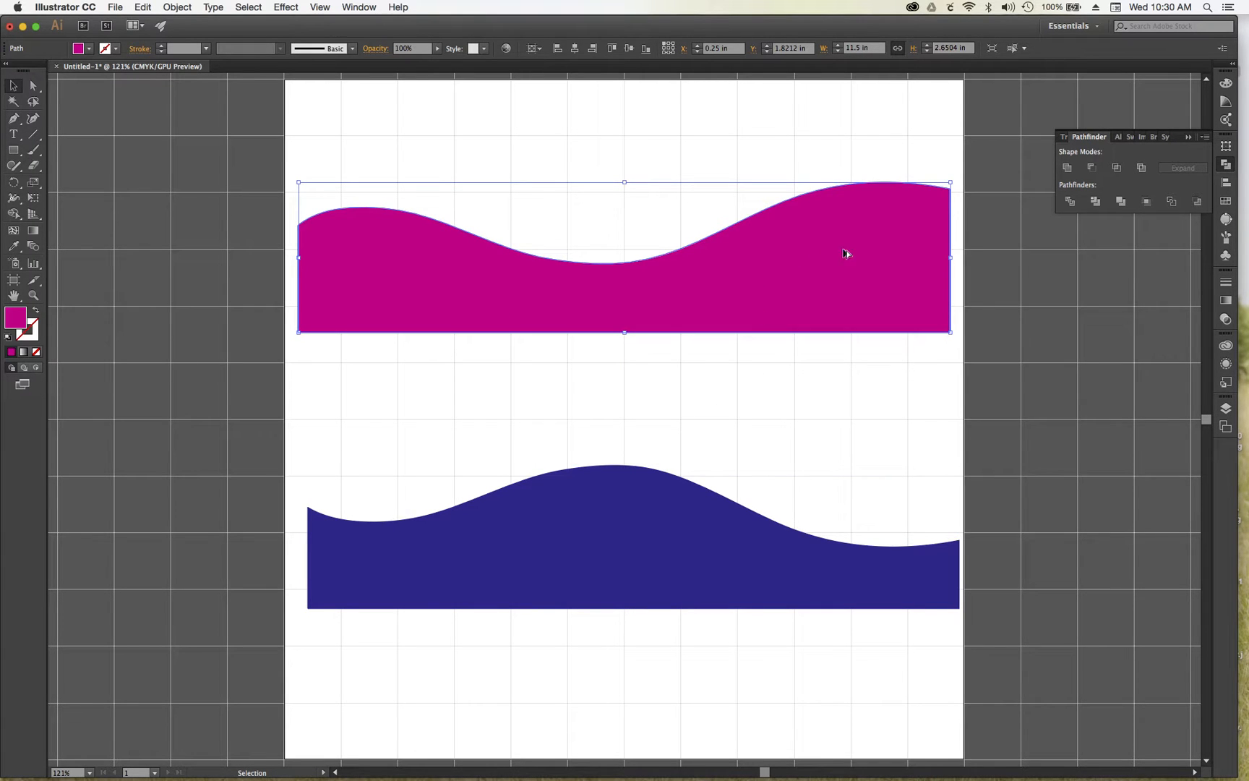
# Duplicate the magenta and blue wavy pieces and park the copies off the artboard's left side
pyautogui.moveTo(843, 253); pyautogui.dragTo(411, 224)
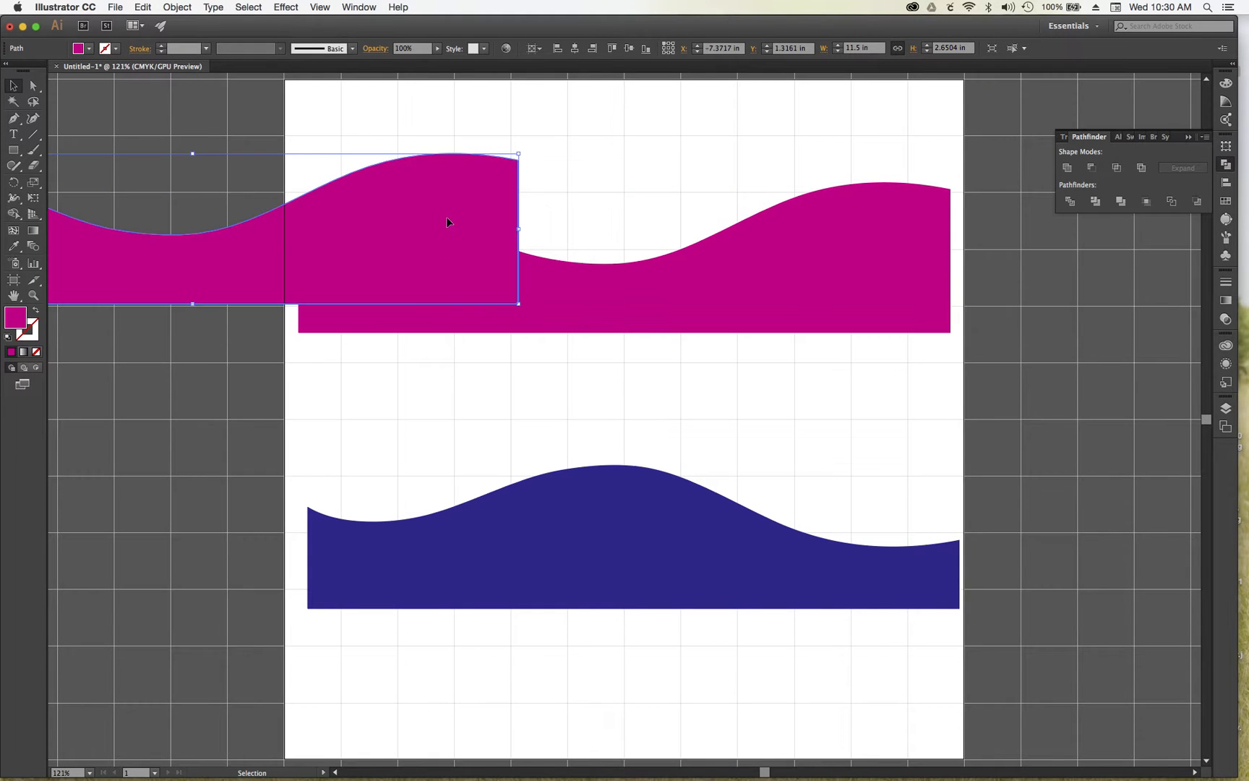
pyautogui.moveTo(491, 187); pyautogui.dragTo(255, 228)
pyautogui.click(635, 527)
pyautogui.moveTo(697, 521); pyautogui.dragTo(278, 475)
pyautogui.moveTo(496, 525); pyautogui.dragTo(237, 569)
pyautogui.click(273, 499)
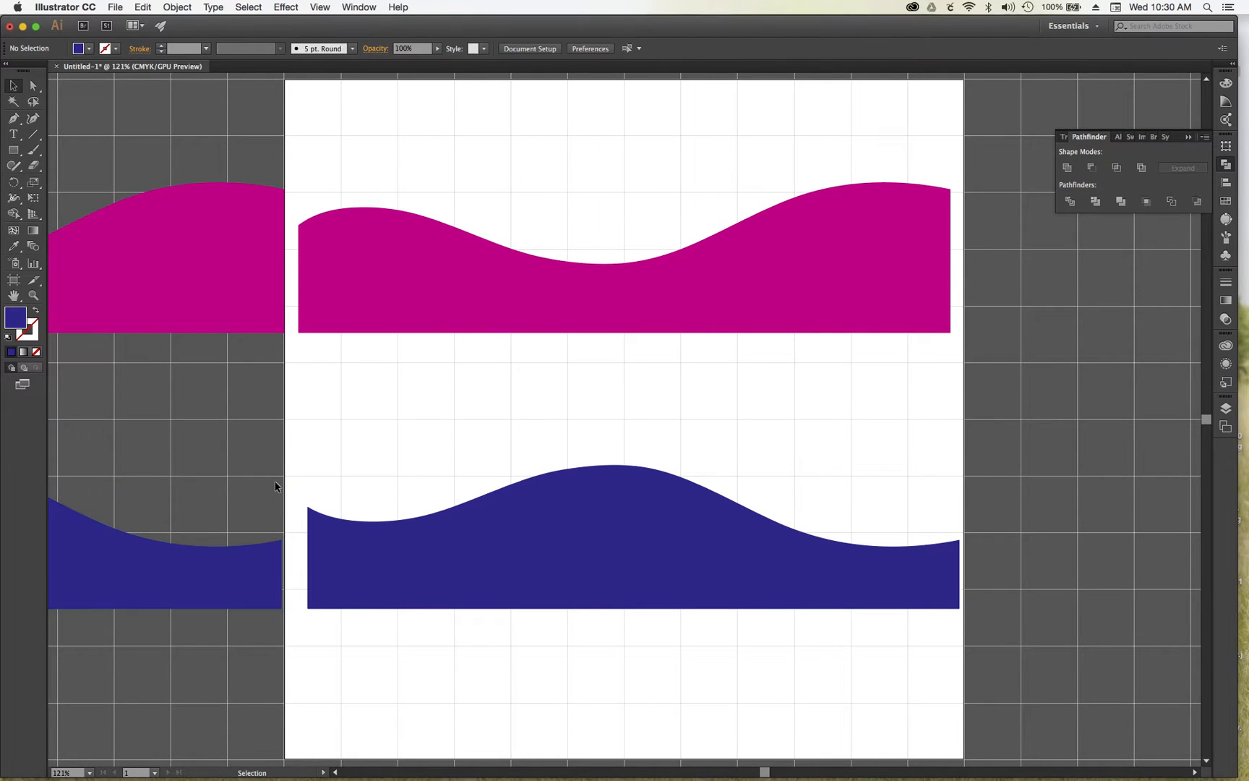
pyautogui.moveTo(262, 582); pyautogui.dragTo(257, 503)
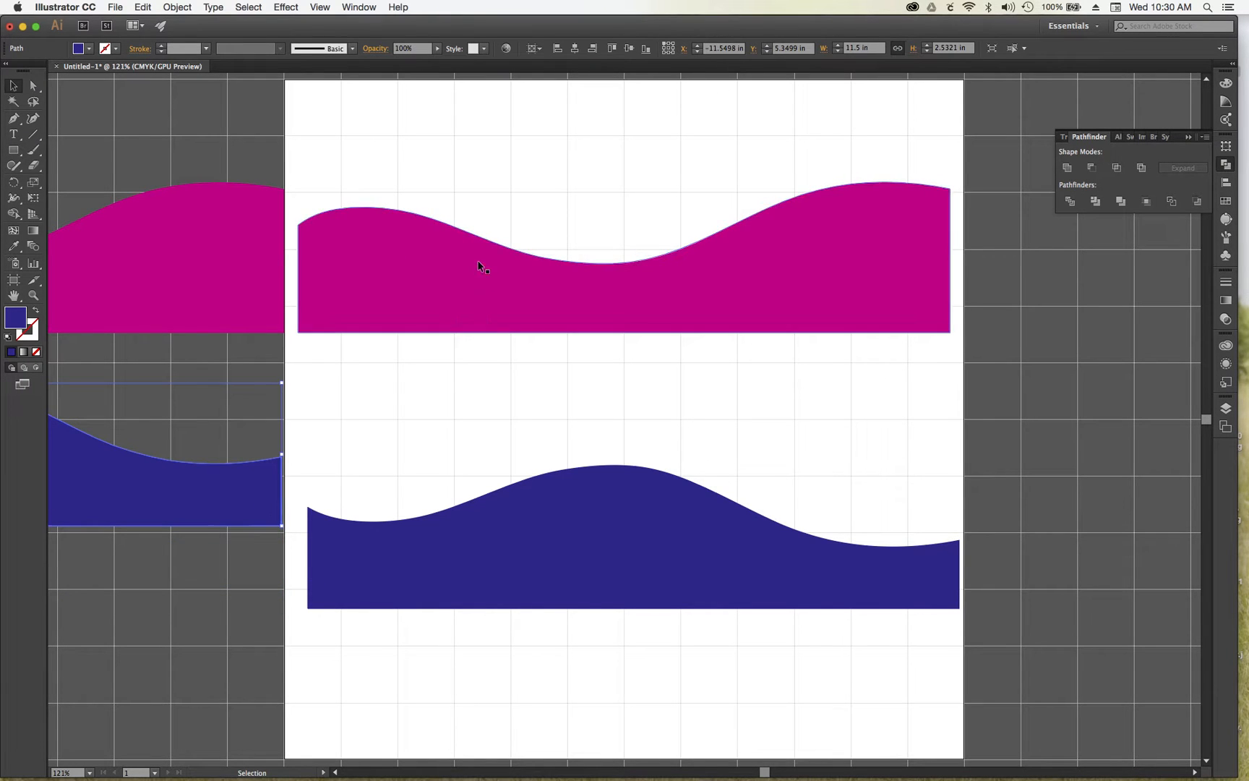
# Turn the magenta wavy piece on the artboard into an unfilled outline with a 22 pt stroke
pyautogui.click(487, 292)
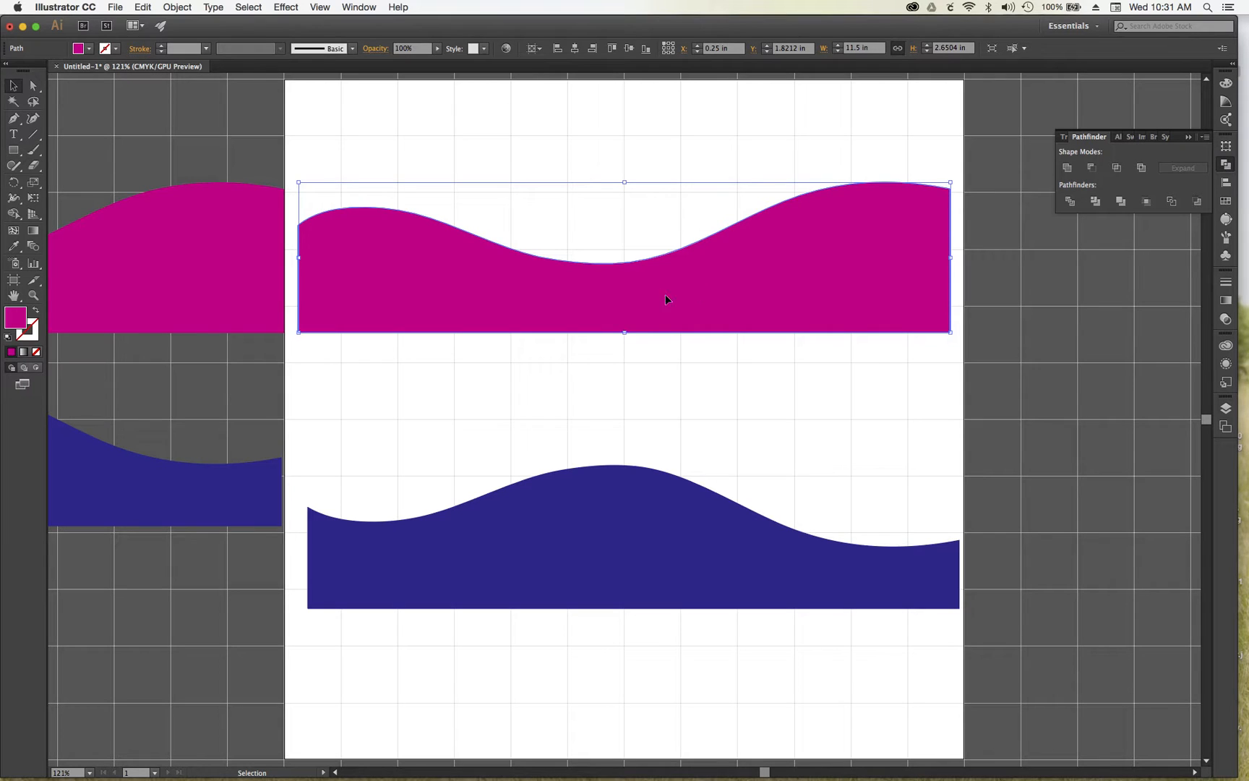
pyautogui.click(36, 311)
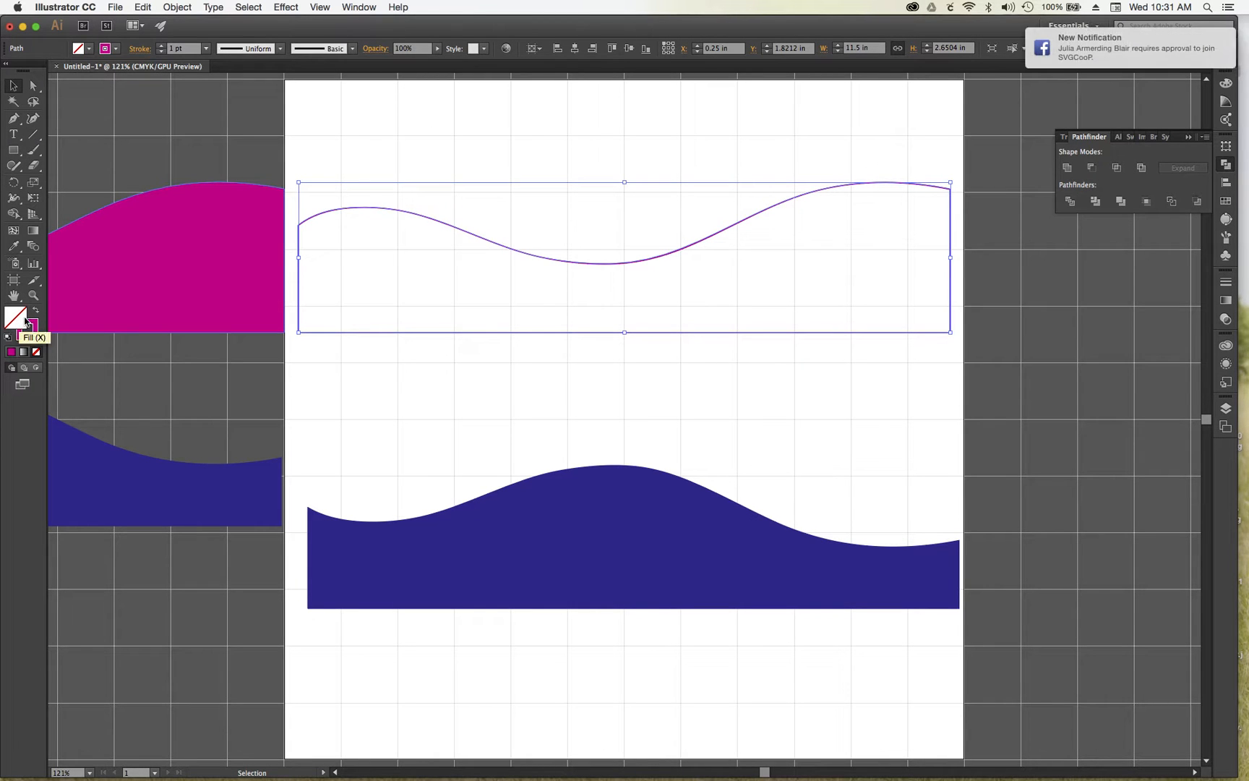
pyautogui.click(38, 329)
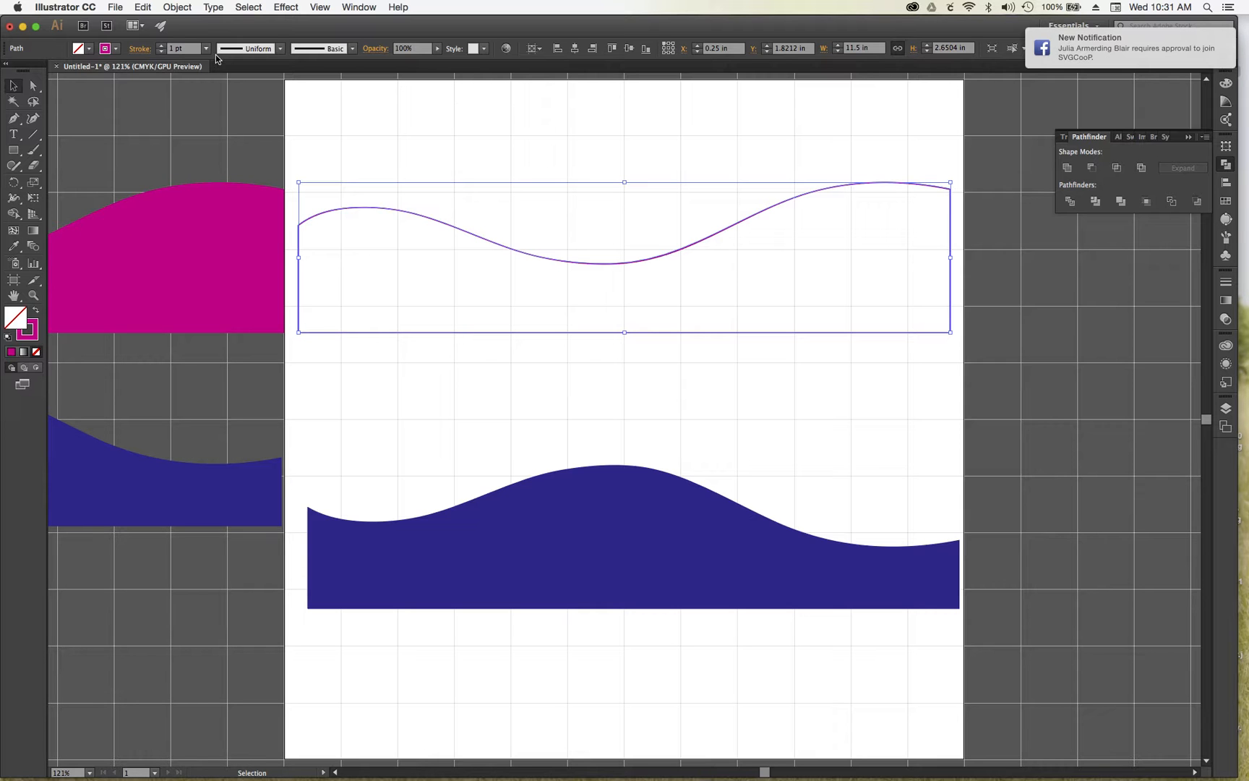
pyautogui.click(162, 48)
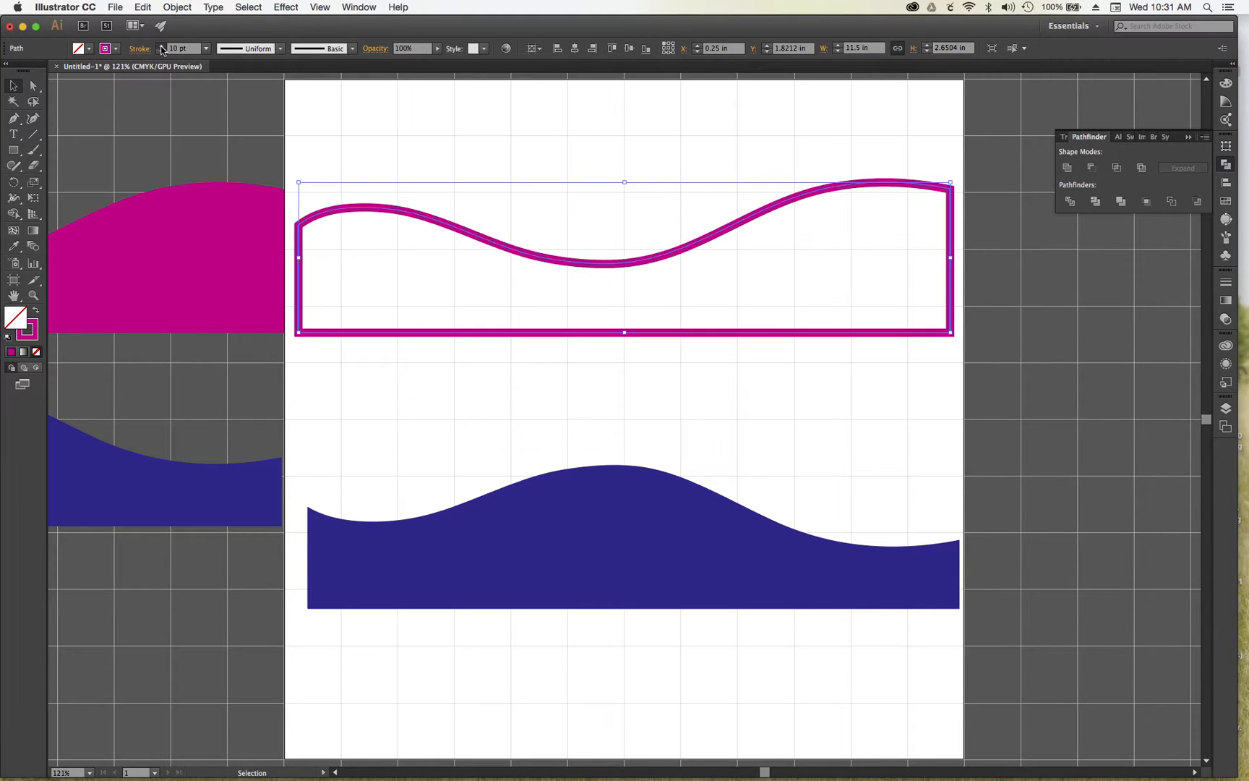
pyautogui.click(162, 48)
pyautogui.click(162, 48)
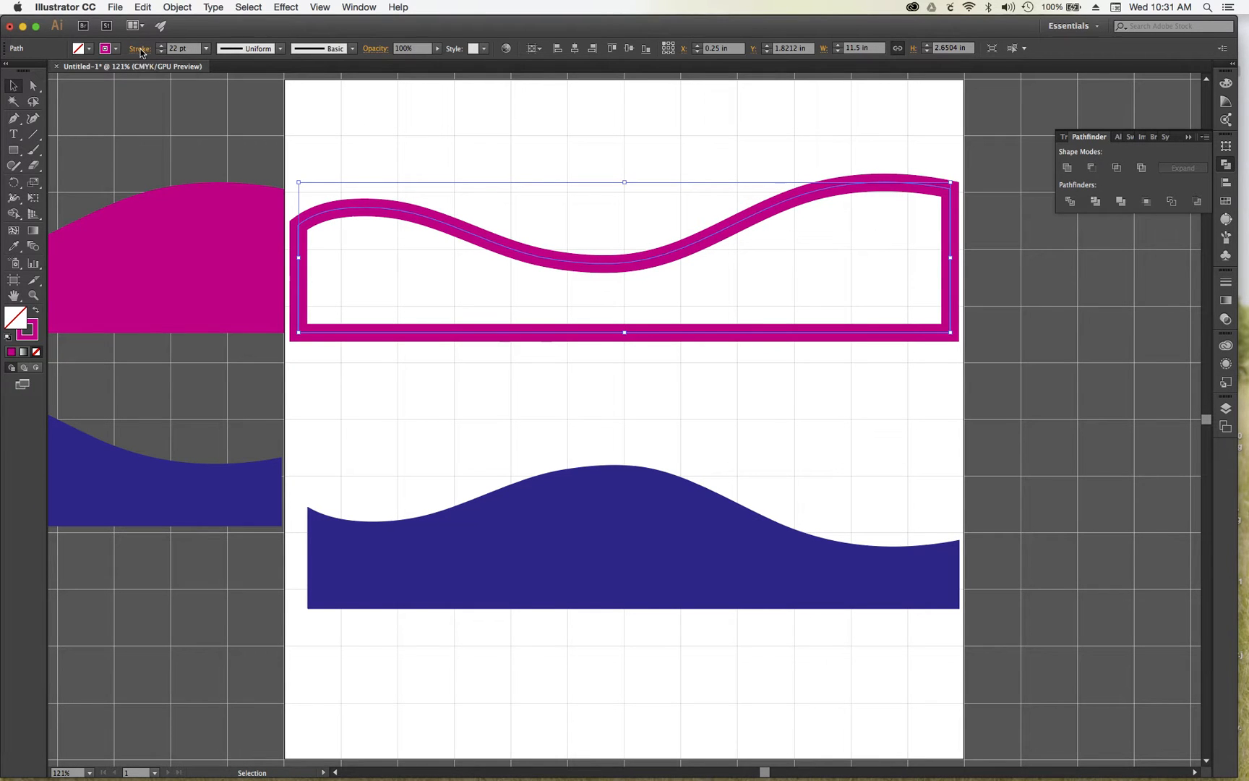
# Give the magenta outline round caps and round corners, and make it dashed with 1 pt dashes and 18 pt gaps aligned to the corners
pyautogui.click(140, 50)
pyautogui.click(71, 84)
pyautogui.click(71, 102)
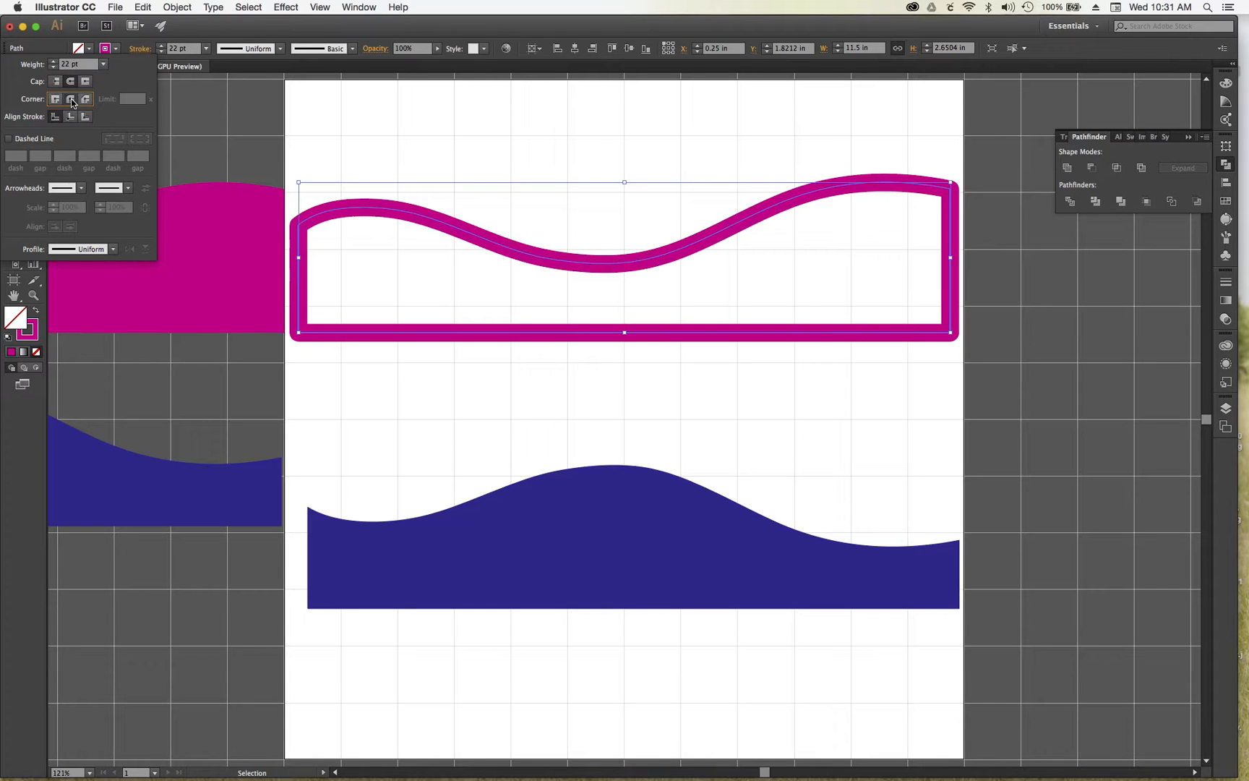
pyautogui.click(9, 139)
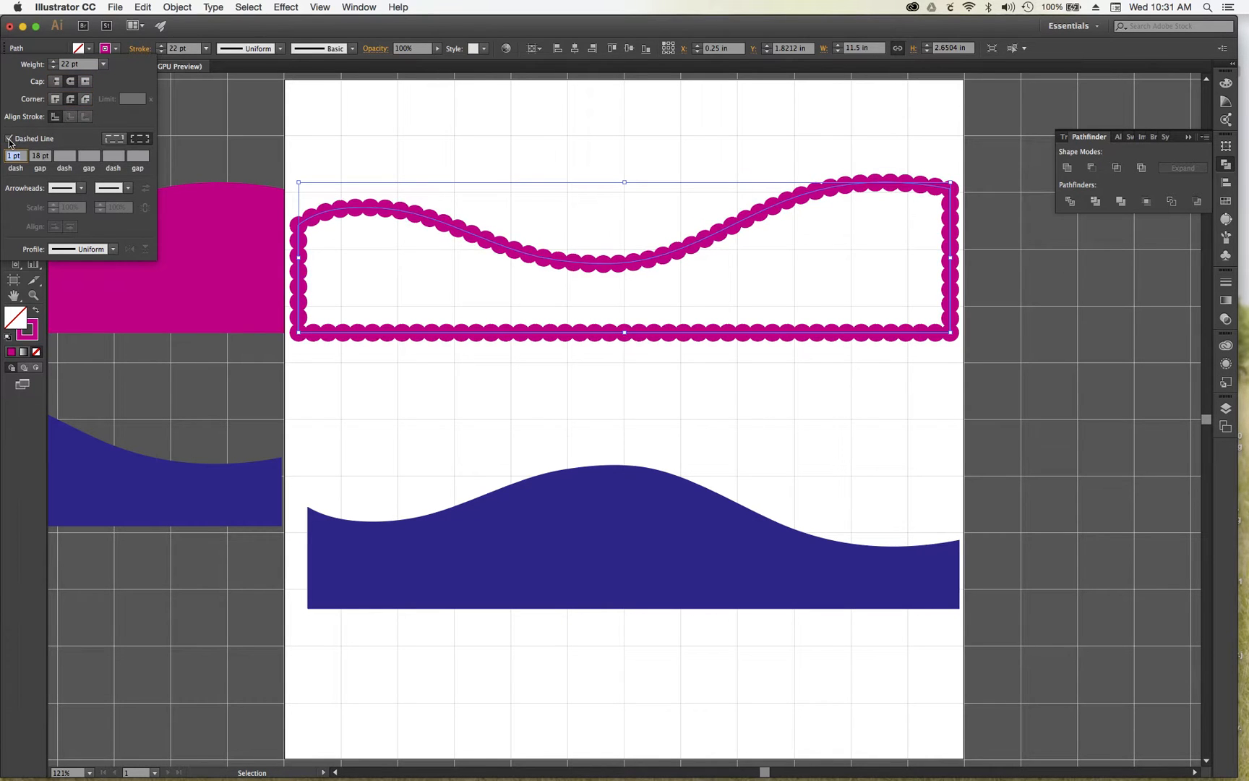
pyautogui.click(145, 141)
pyautogui.click(362, 147)
pyautogui.click(352, 173)
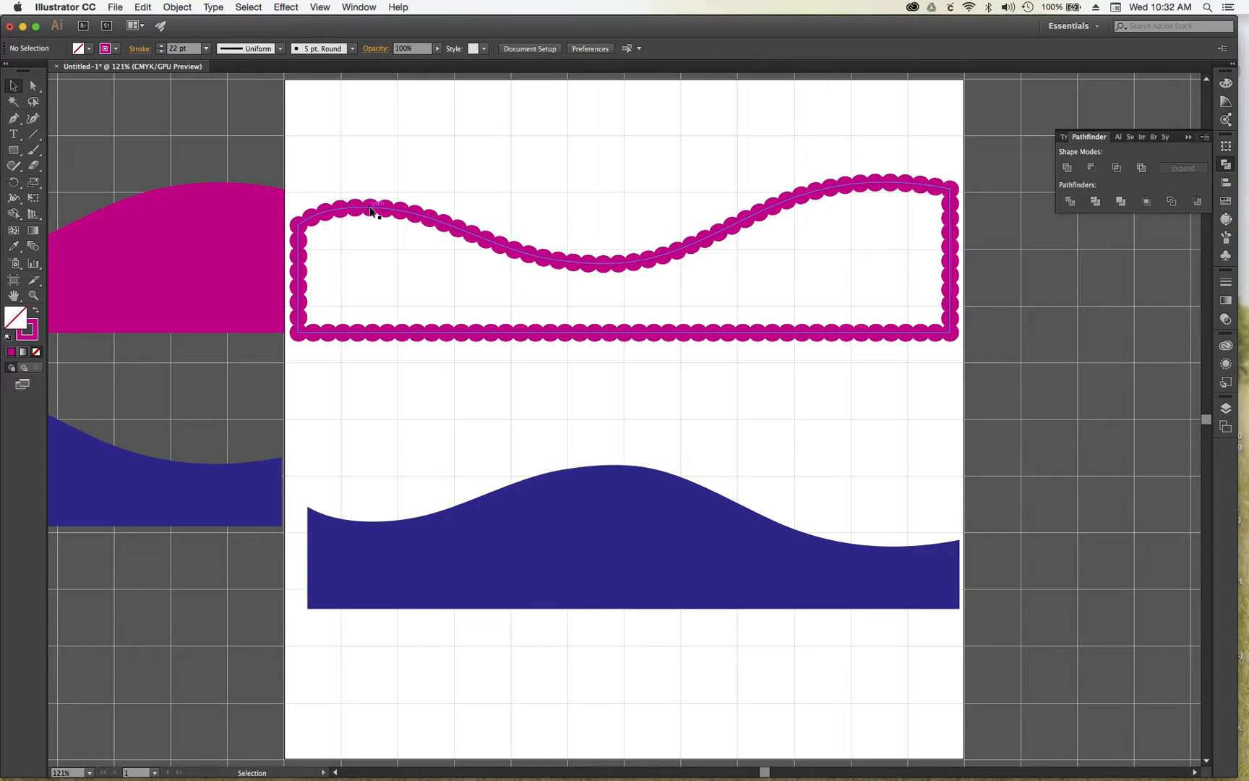
# Shift the dotted outline rightward and draw a tall rectangle about 1.18 by 3.68 in beside its left end
pyautogui.moveTo(370, 210); pyautogui.dragTo(478, 197)
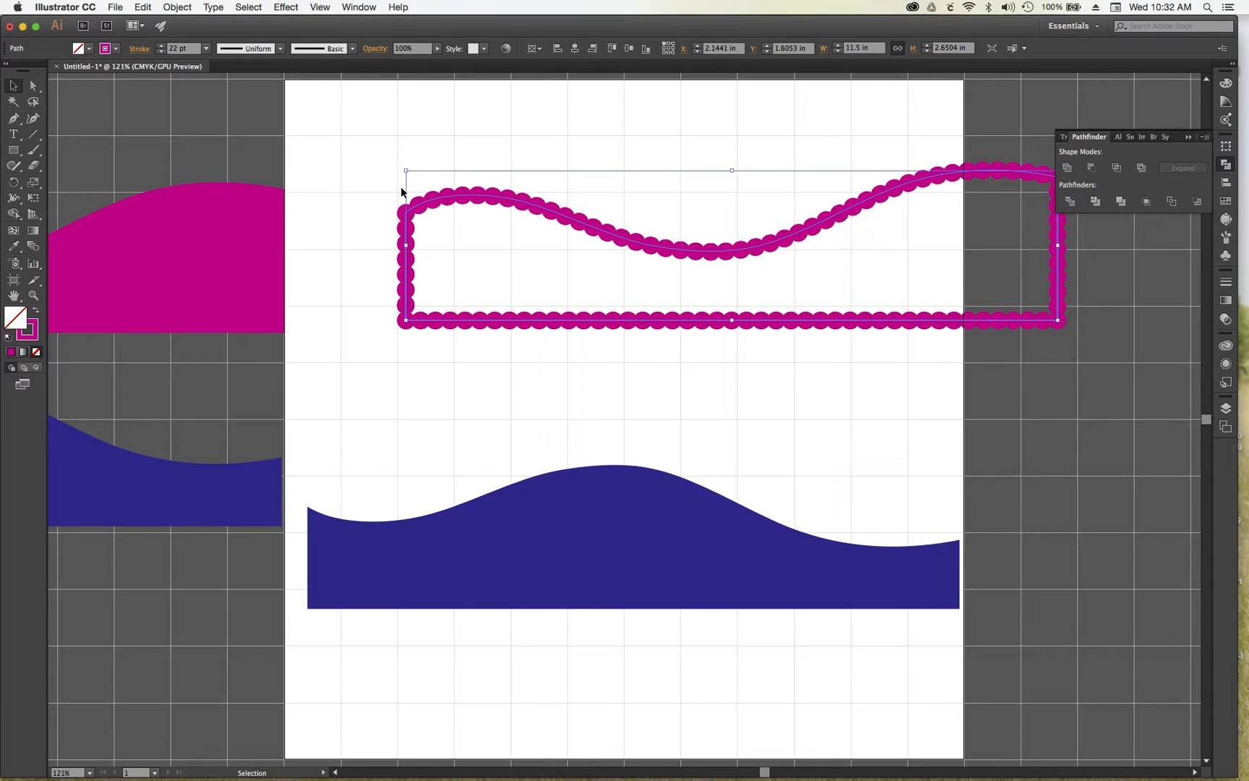
pyautogui.click(13, 150)
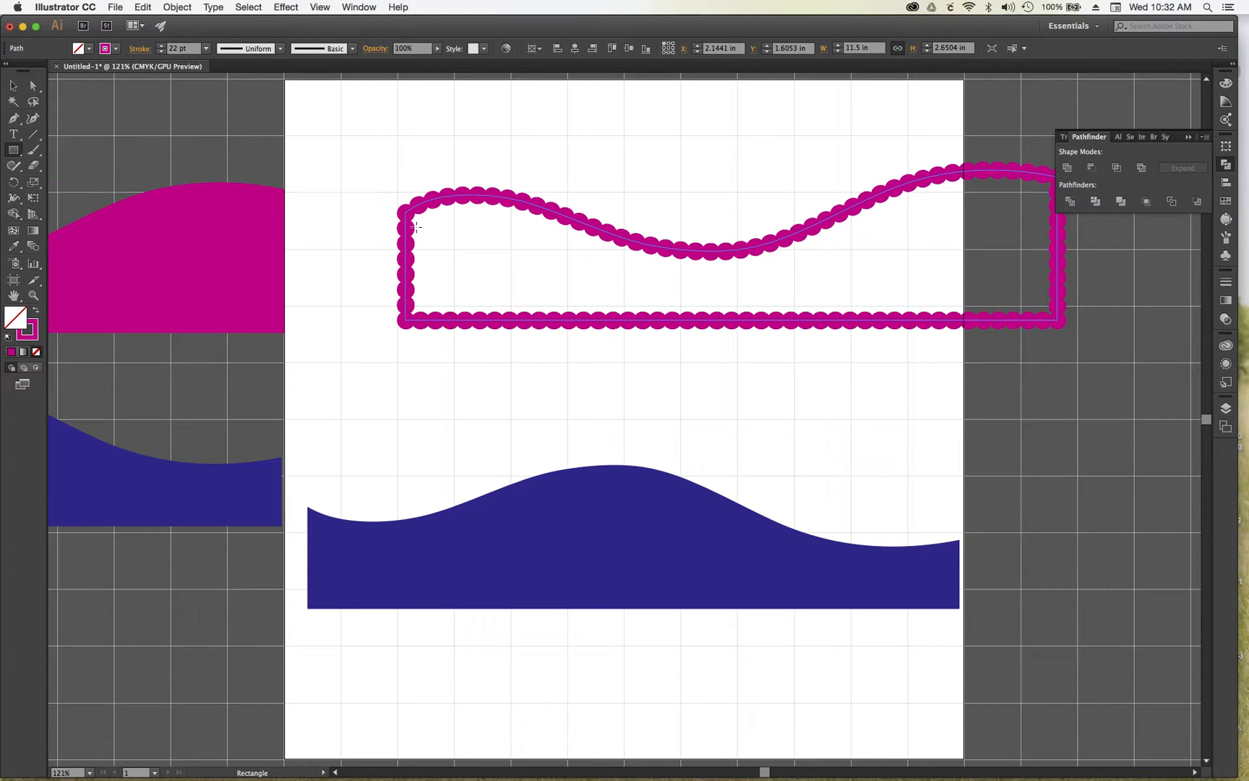
pyautogui.moveTo(319, 160); pyautogui.dragTo(385, 368)
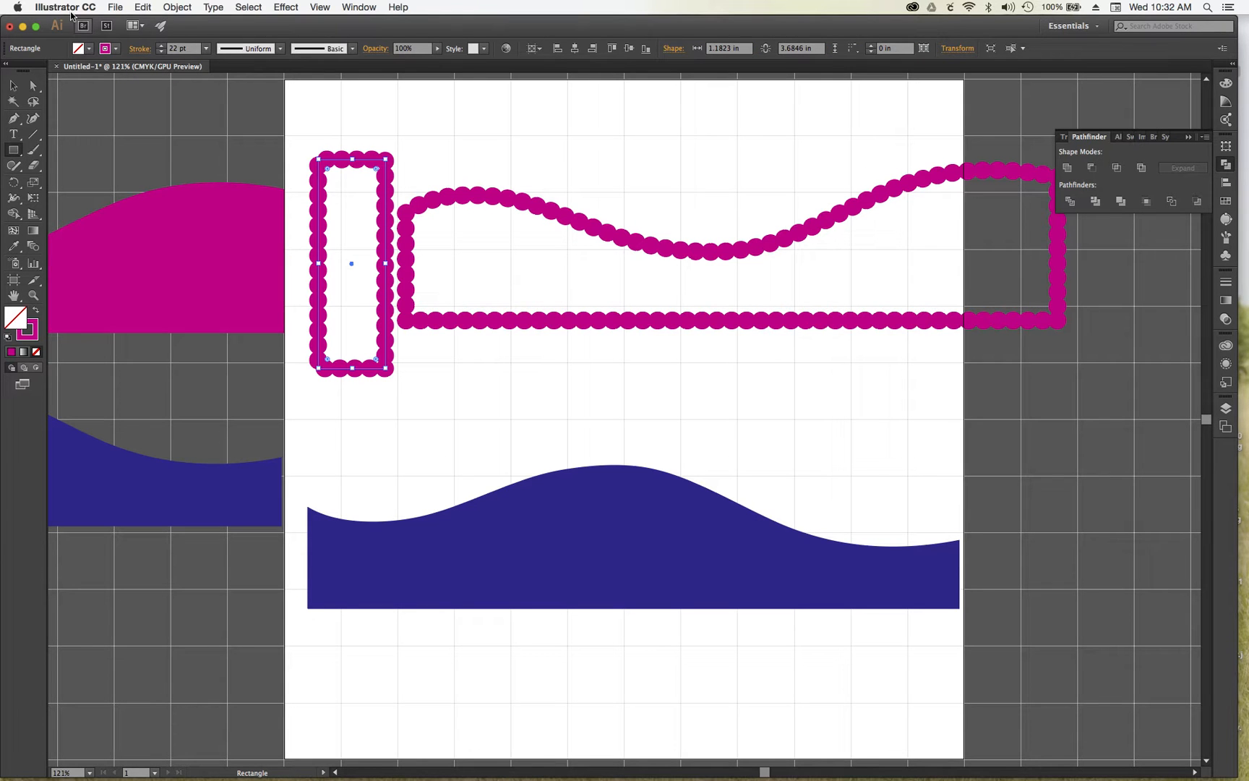
# Swap the tall rectangle's fill and stroke, and make its fill solid black
pyautogui.click(35, 310)
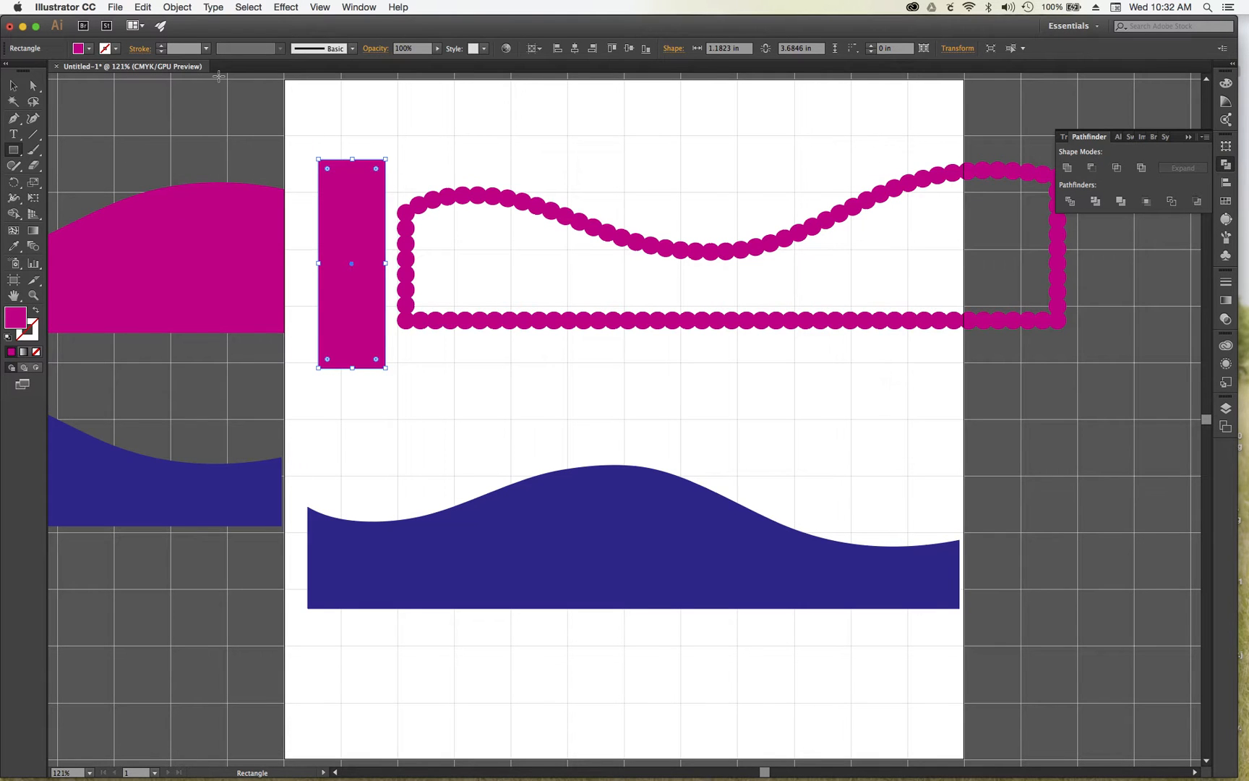
pyautogui.click(89, 48)
pyautogui.click(70, 79)
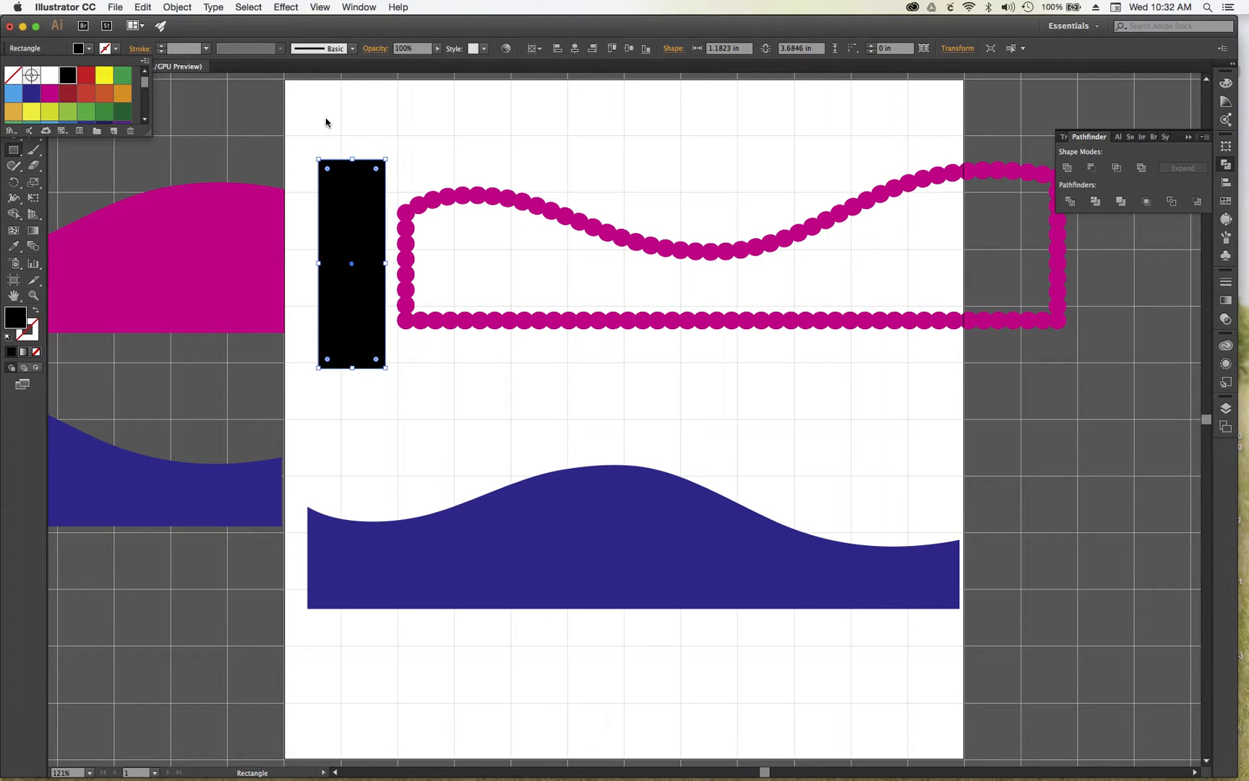
# Convert the dotted magenta outline's stroke to filled shapes with Outline Stroke and unite the overlapping dots into one shape
pyautogui.click(13, 85)
pyautogui.click(429, 205)
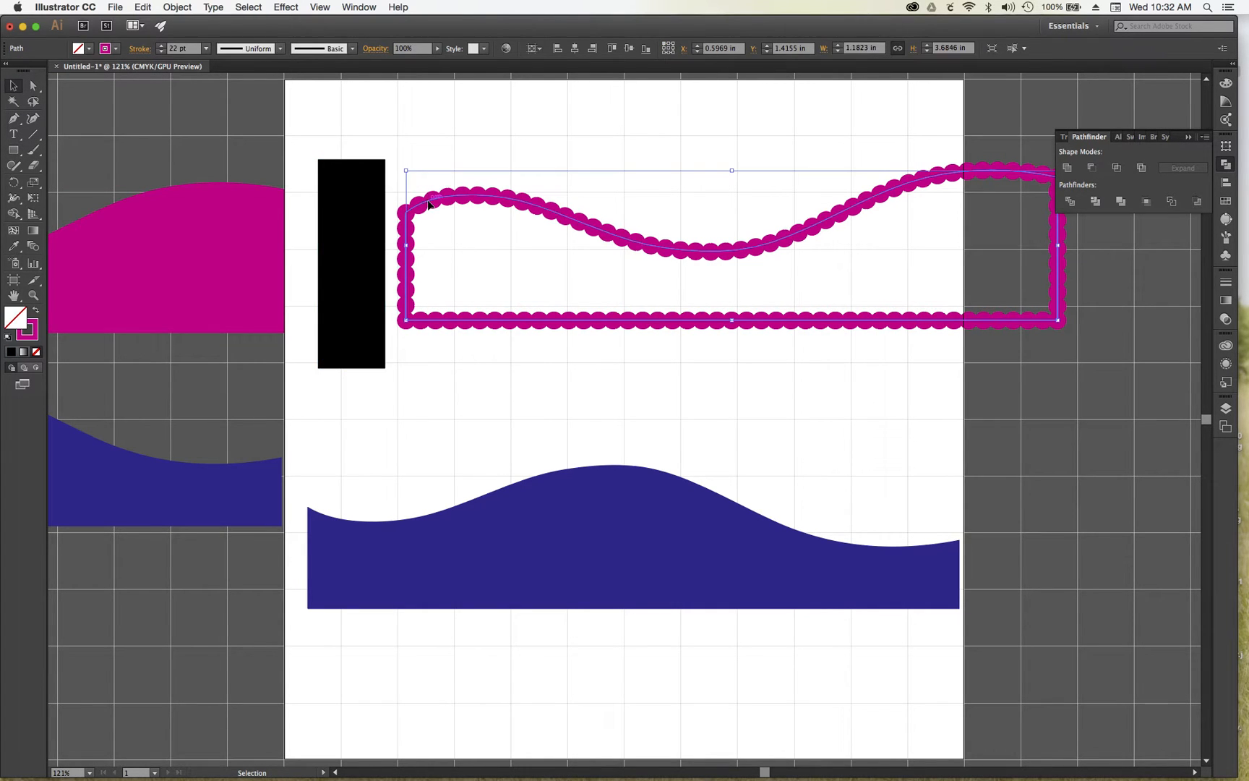
pyautogui.click(177, 8)
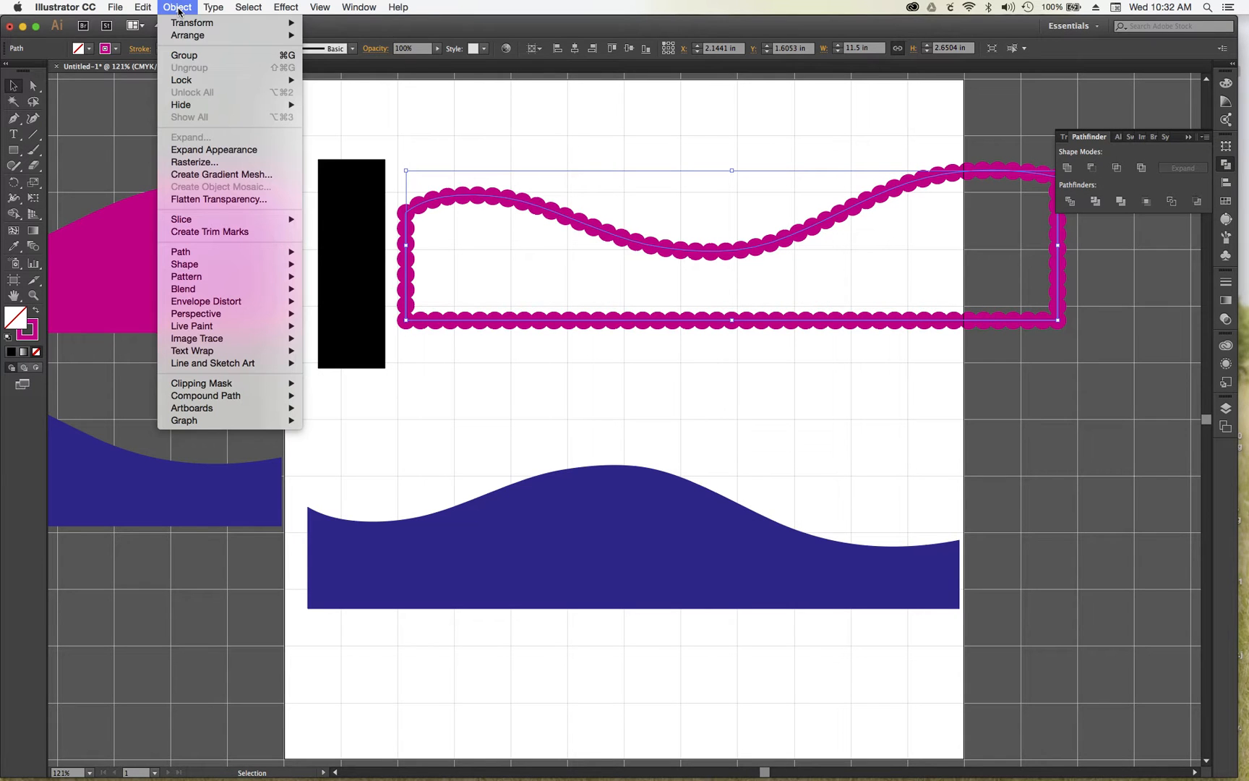
pyautogui.moveTo(184, 27)
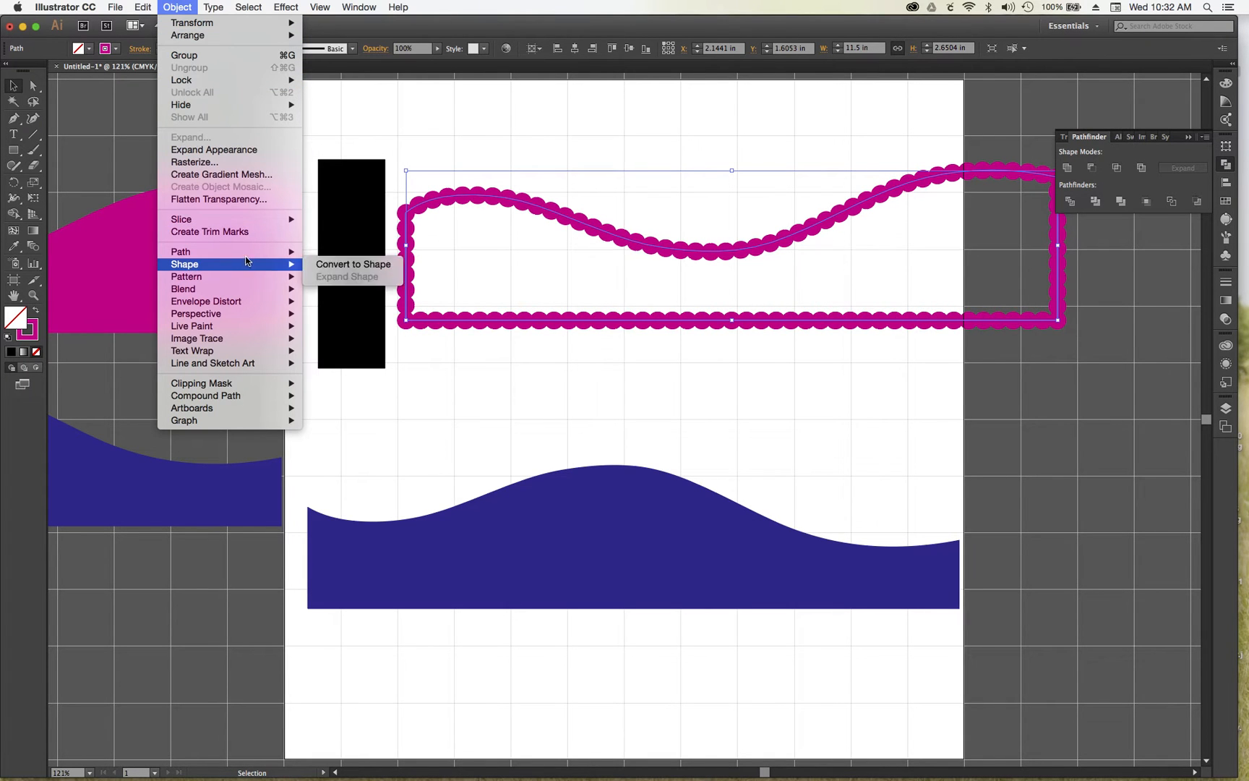
pyautogui.moveTo(239, 252)
pyautogui.click(331, 290)
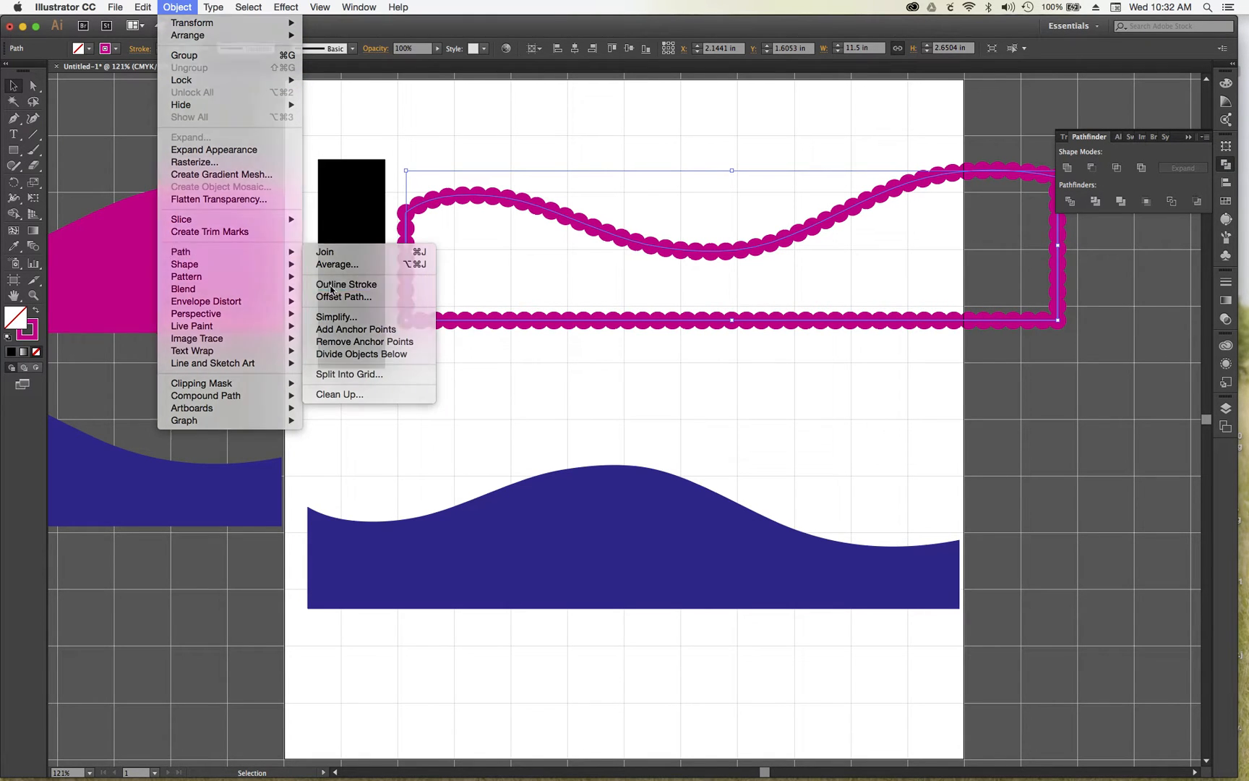
pyautogui.click(1068, 170)
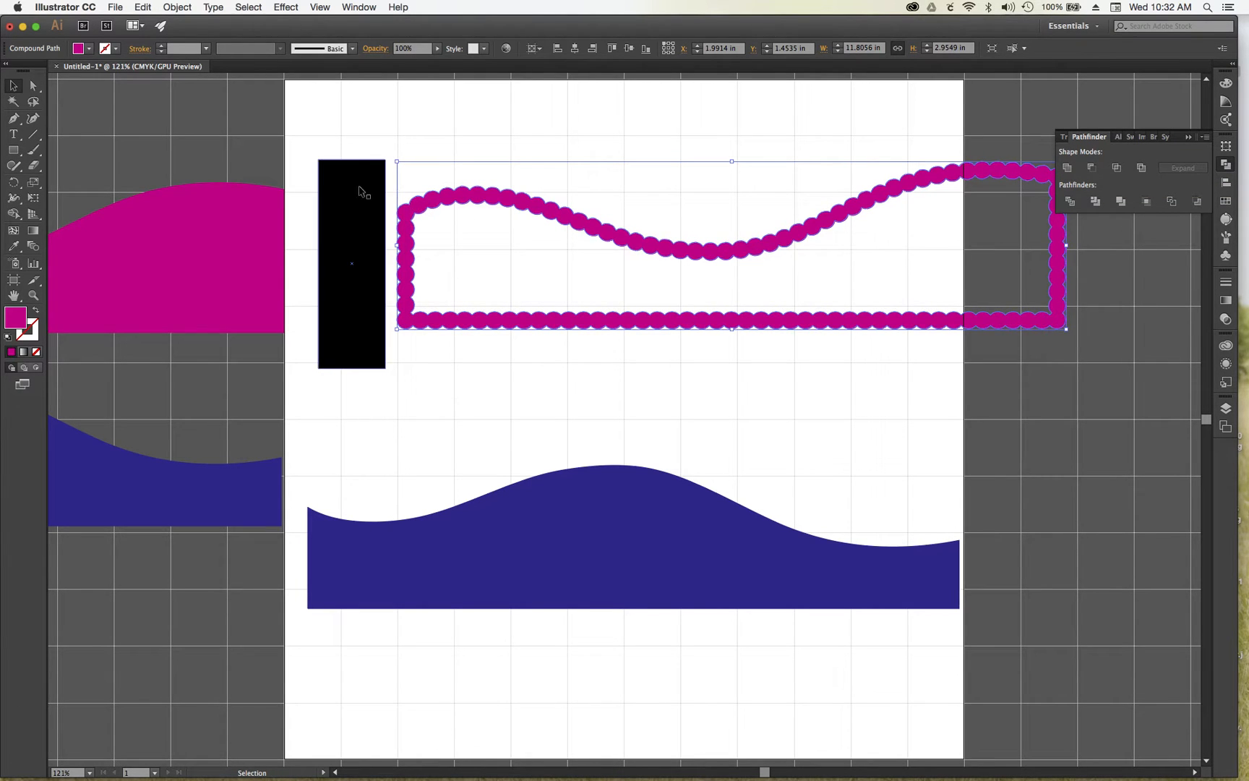
# Move the black rectangle over the outline's left end so its inner edge cuts through the middle of the dots
pyautogui.moveTo(357, 189); pyautogui.dragTo(377, 183)
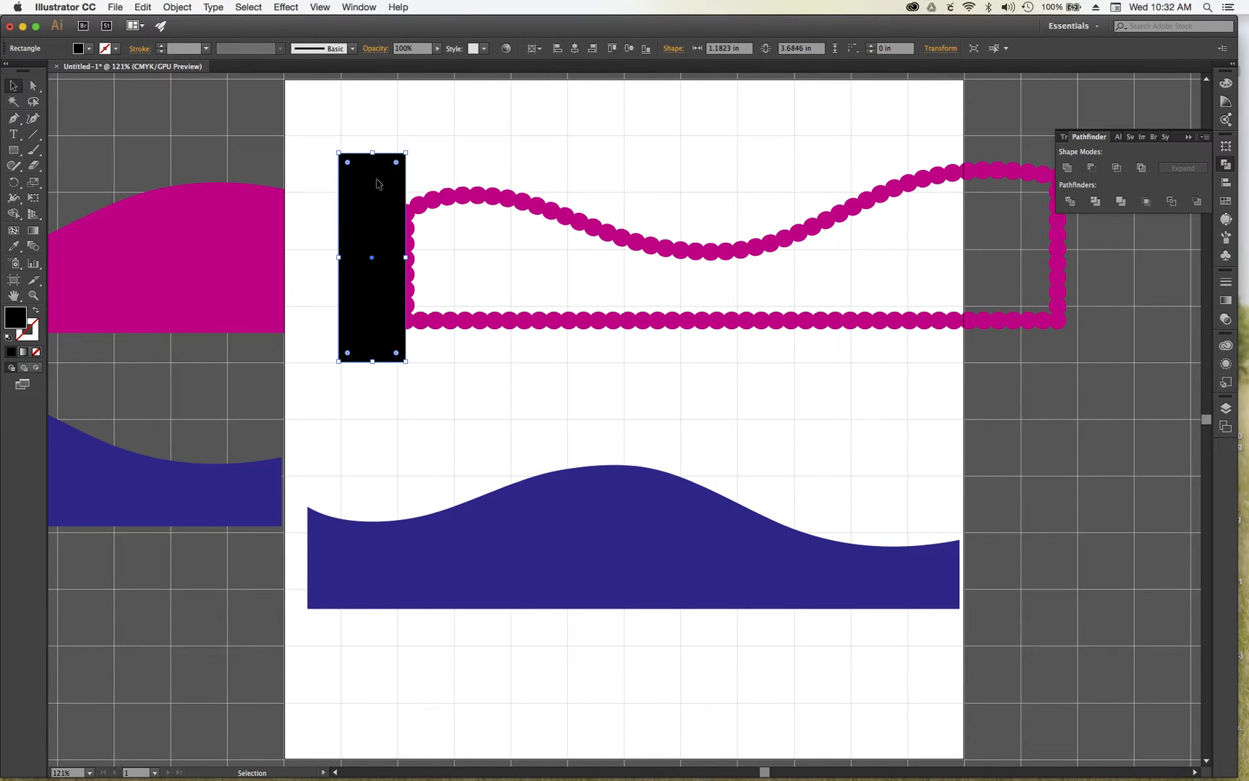
pyautogui.press('super+equal')
pyautogui.press('super+equal')
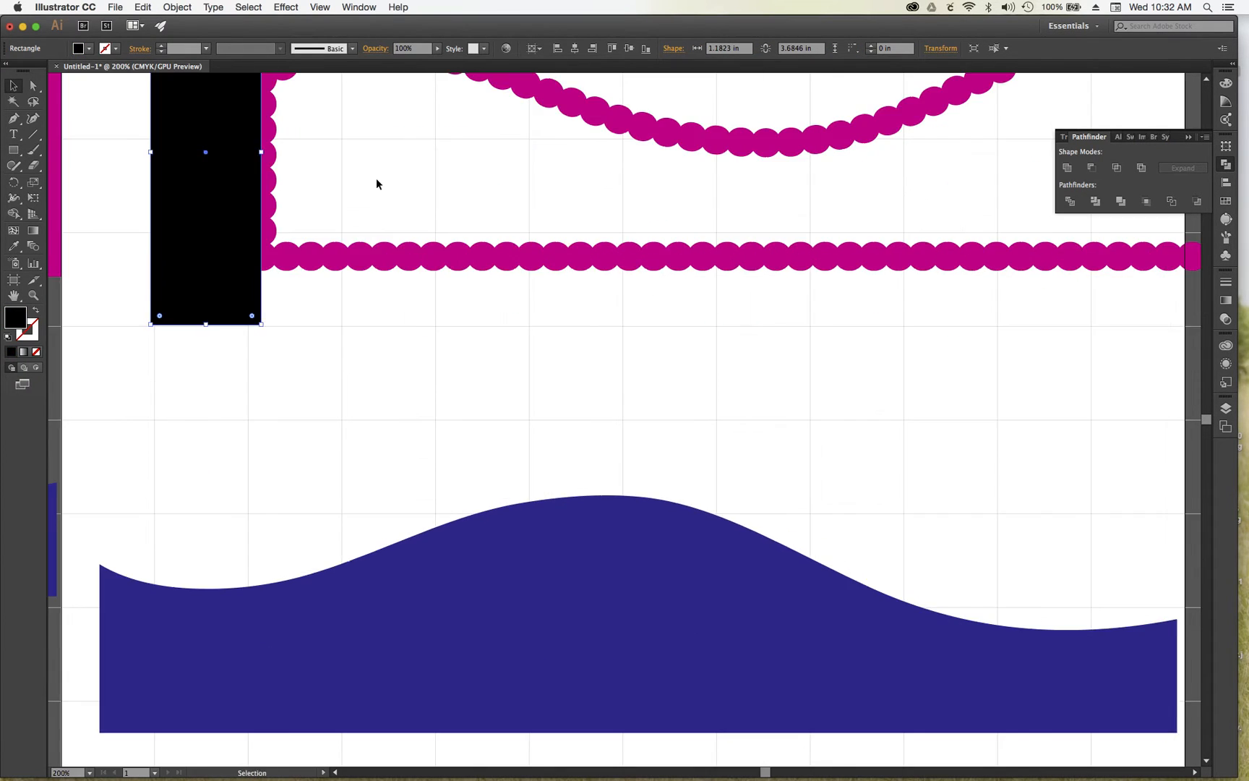
pyautogui.moveTo(764, 774); pyautogui.dragTo(758, 773)
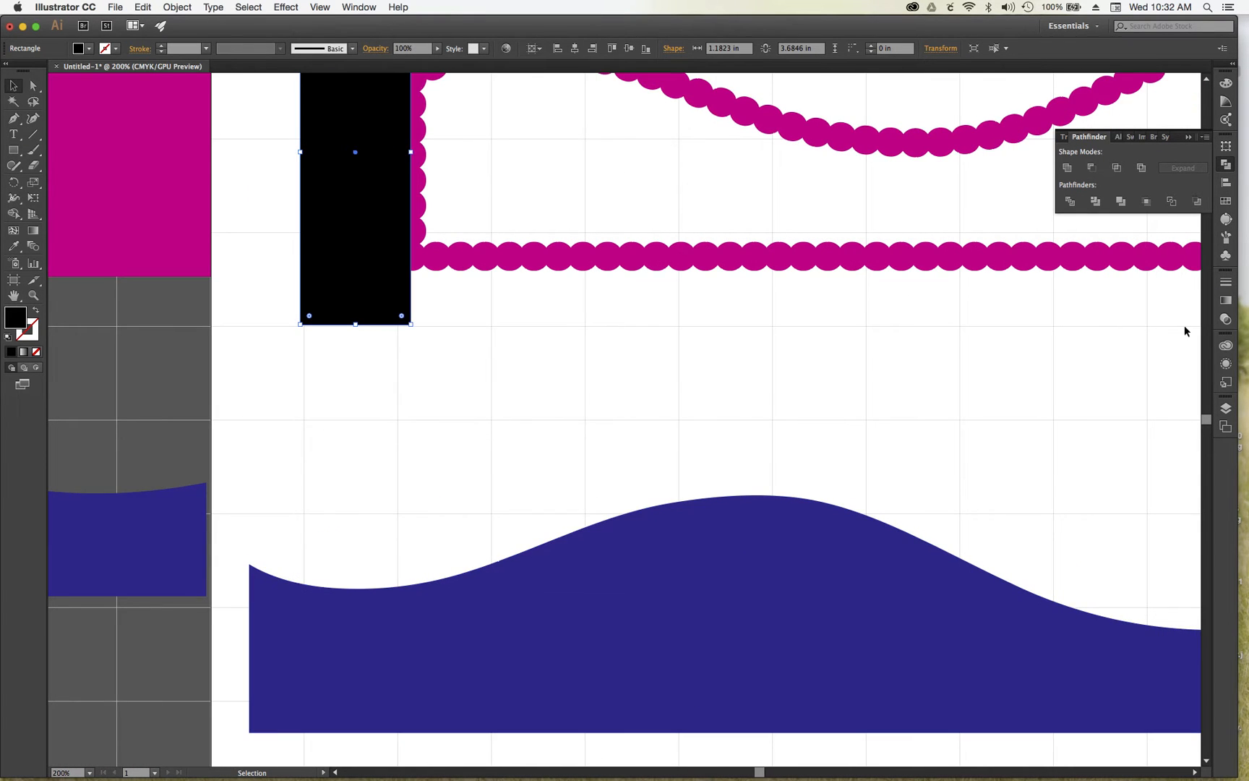
pyautogui.moveTo(1206, 423); pyautogui.dragTo(1204, 414)
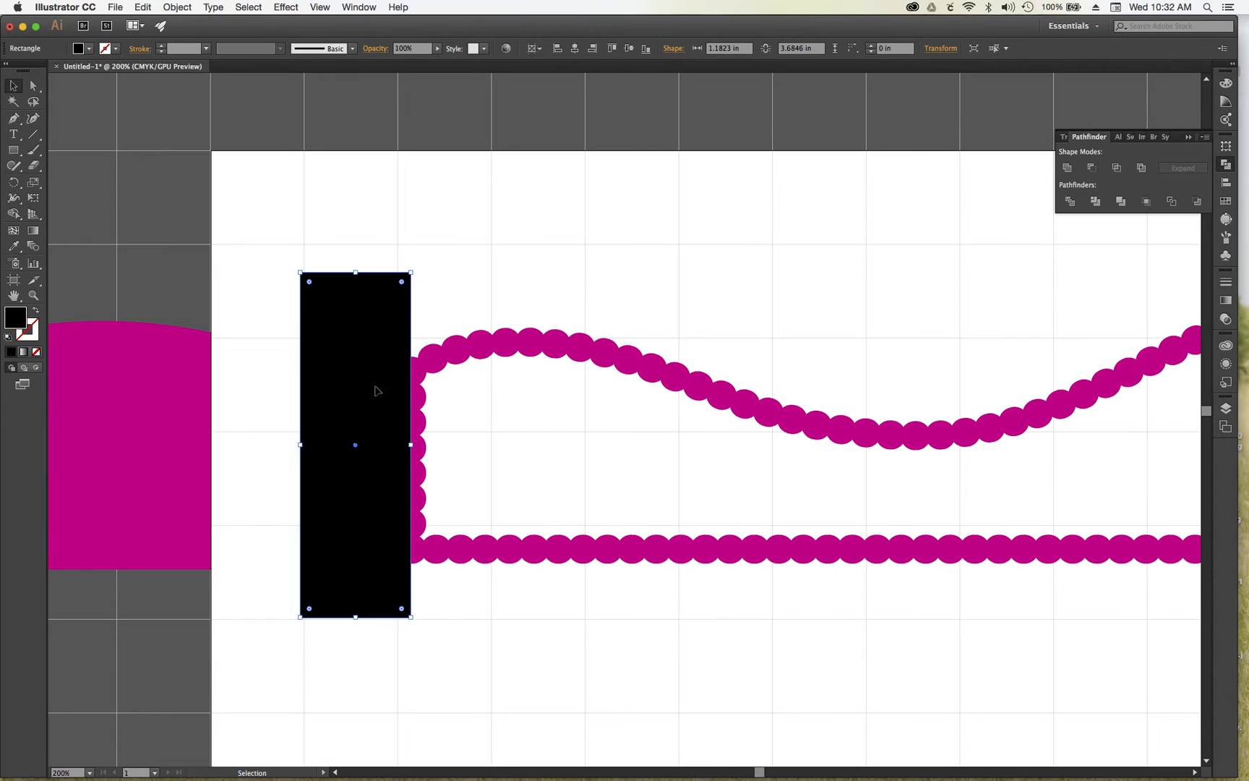
pyautogui.moveTo(389, 345)
pyautogui.mouseDown()
pyautogui.moveTo(350, 334)
pyautogui.moveTo(387, 332)
pyautogui.mouseUp()
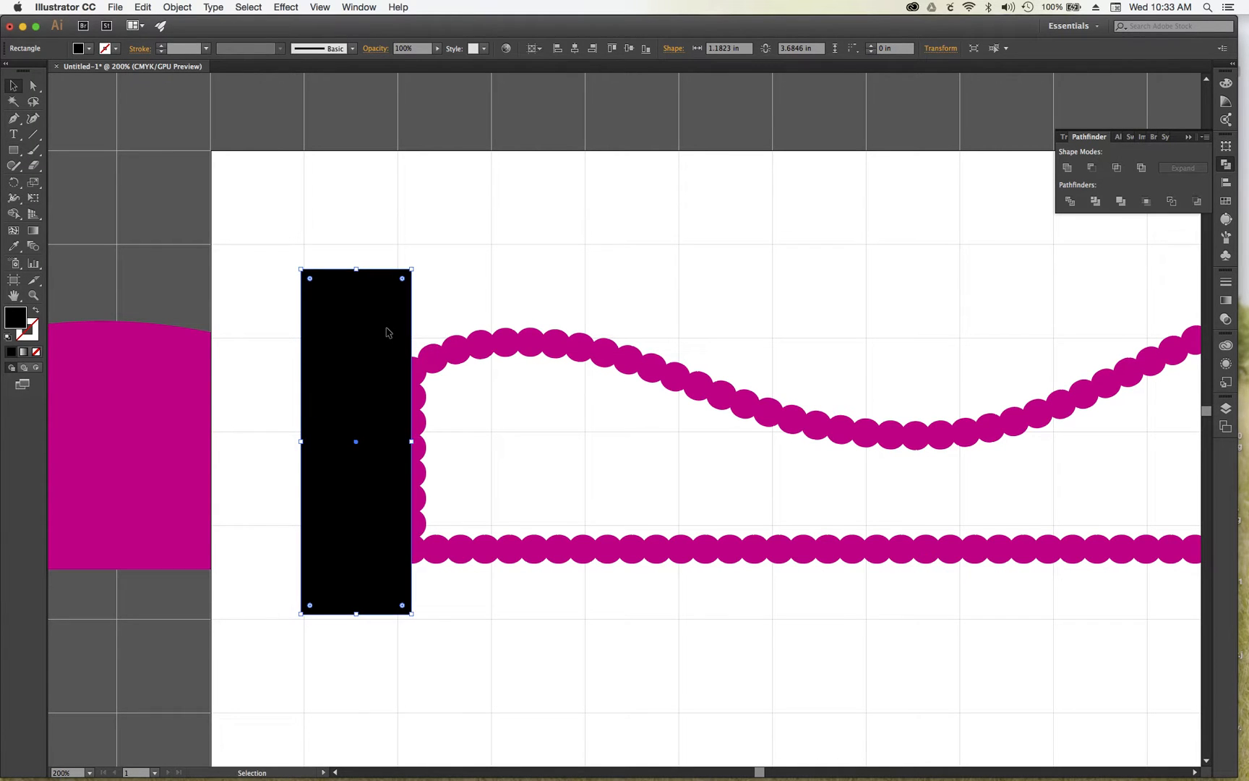
# Subtract the black rectangle from the magenta outline with Minus Front to give it a straight left edge
pyautogui.keyDown('shift'); pyautogui.click(479, 342); pyautogui.keyUp('shift')
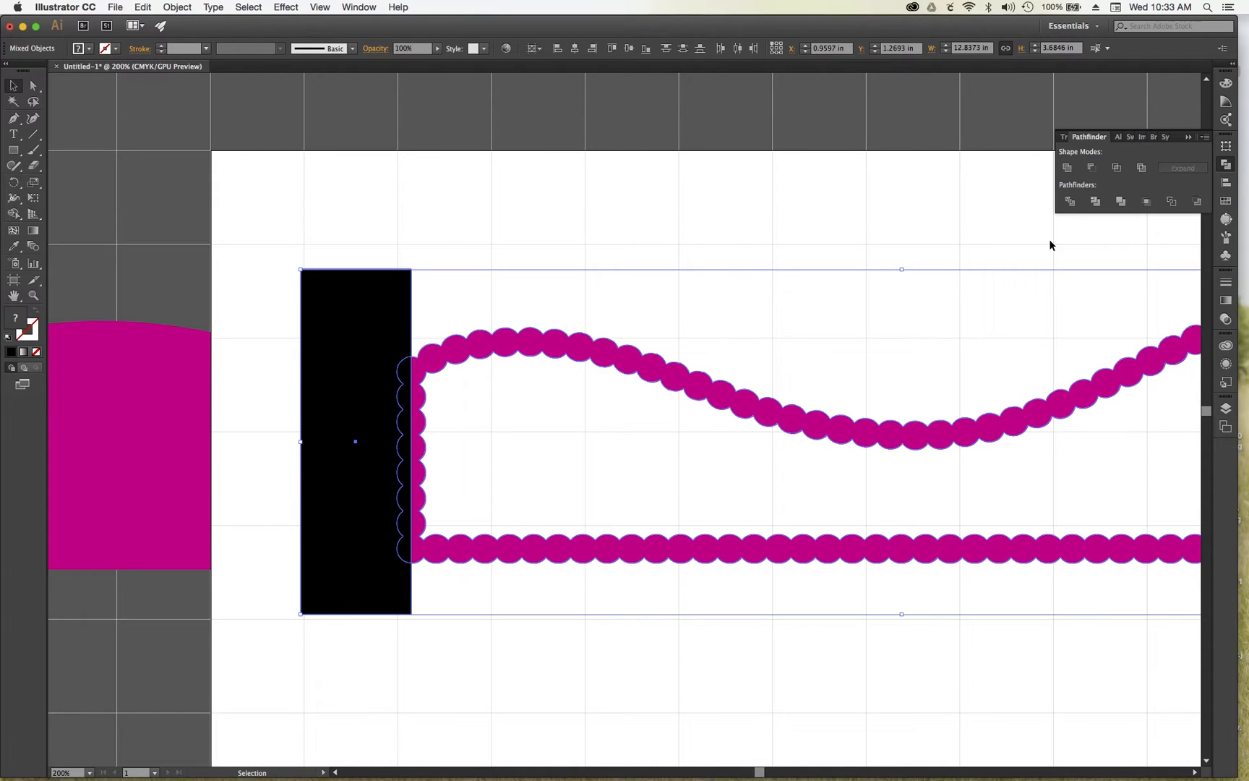
pyautogui.click(1091, 169)
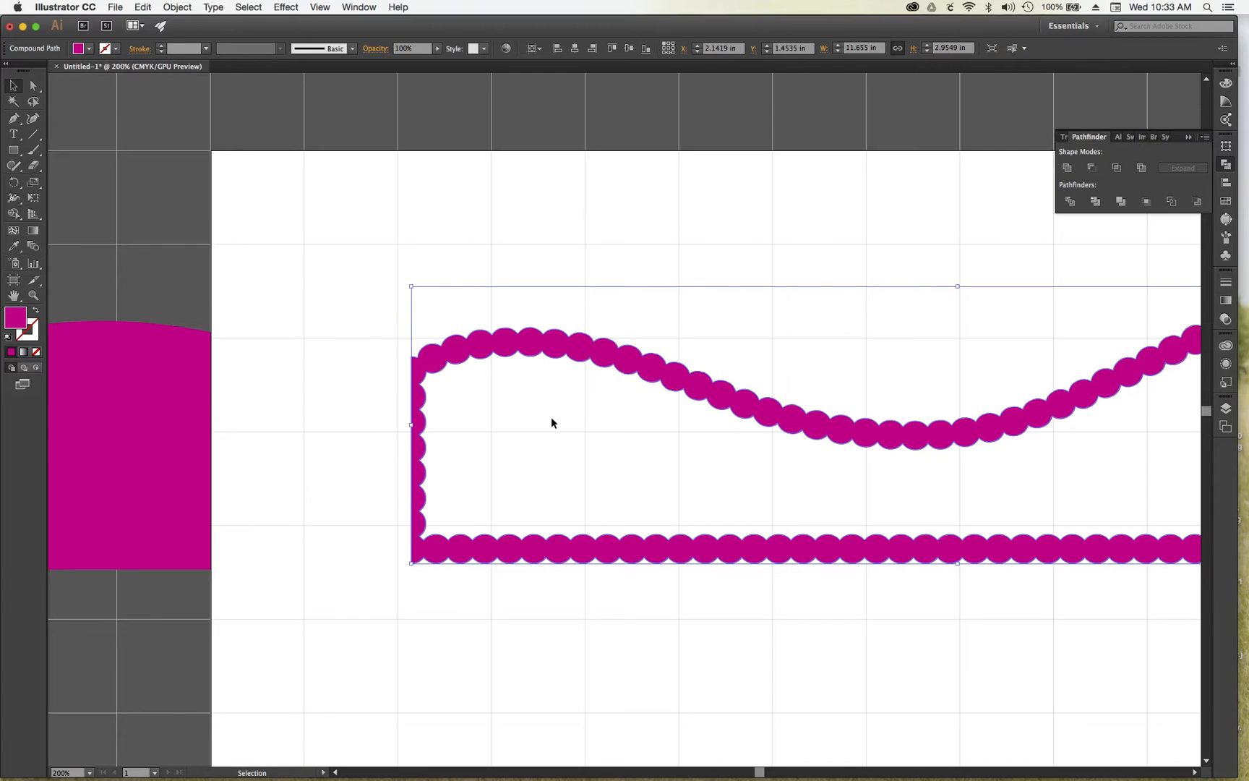
pyautogui.click(466, 634)
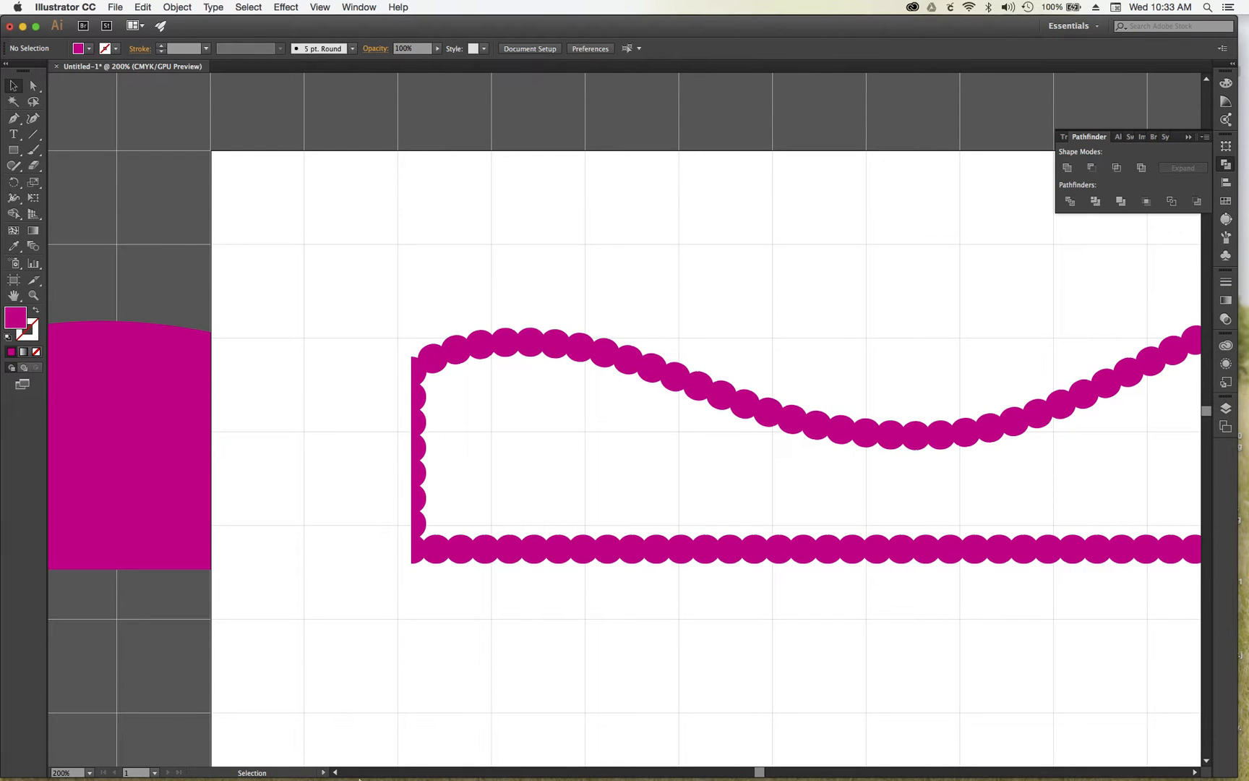
# Shift the magenta outline leftward and draw a black-filled rectangle about 1.04 by 4.01 in just beyond its right end
pyautogui.moveTo(761, 774); pyautogui.dragTo(789, 772)
pyautogui.moveTo(741, 546); pyautogui.dragTo(459, 526)
pyautogui.click(13, 150)
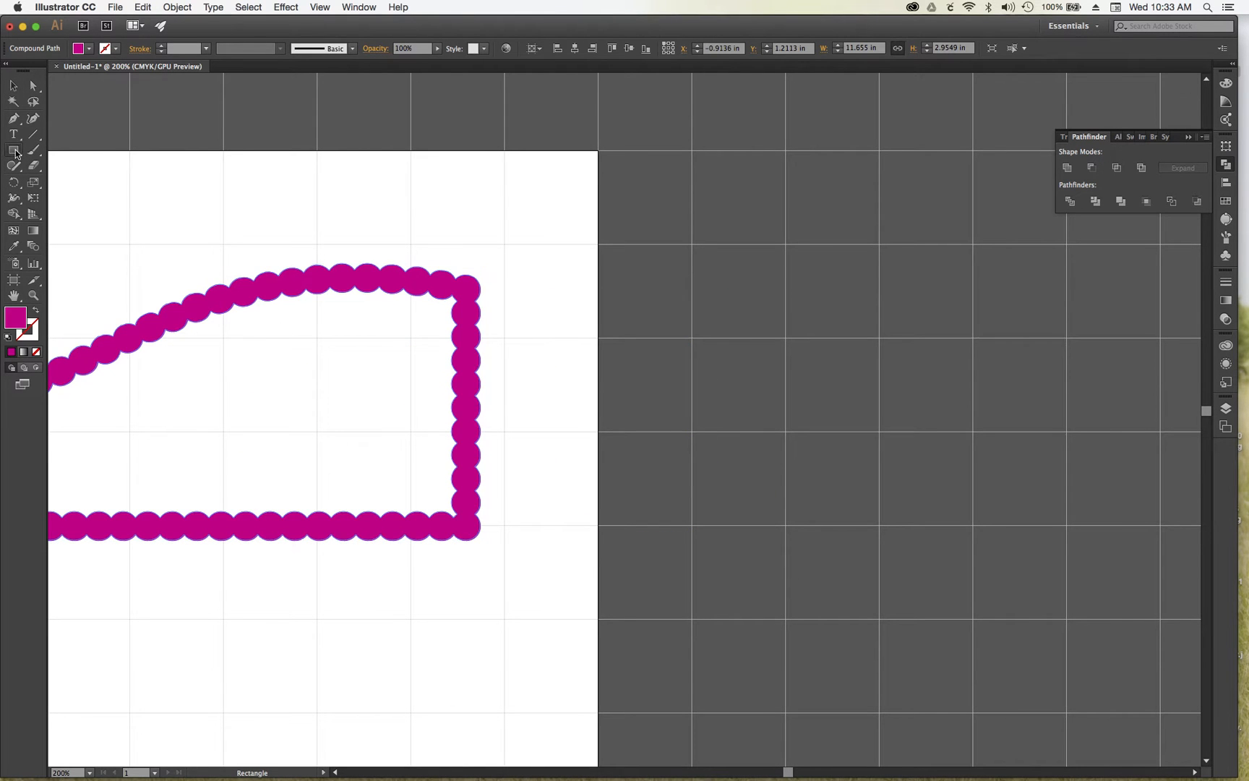
pyautogui.moveTo(485, 224); pyautogui.dragTo(583, 600)
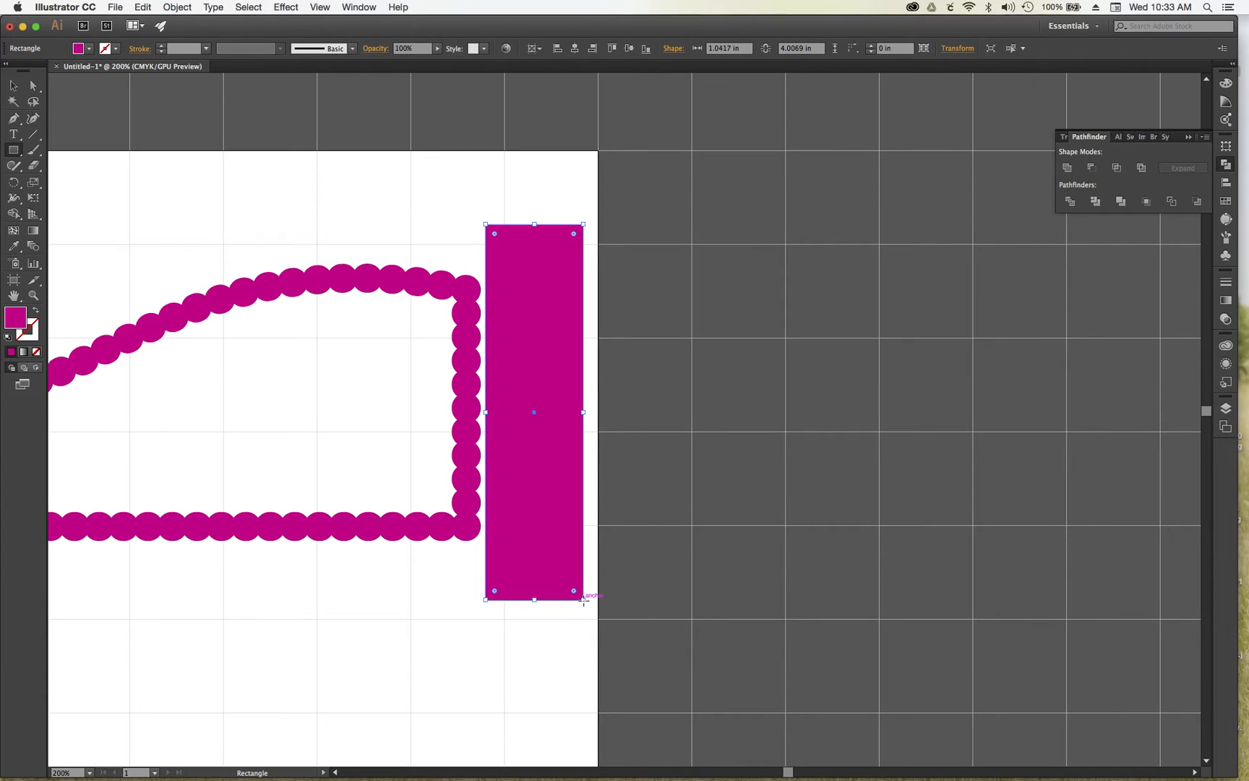
pyautogui.click(83, 51)
pyautogui.click(68, 75)
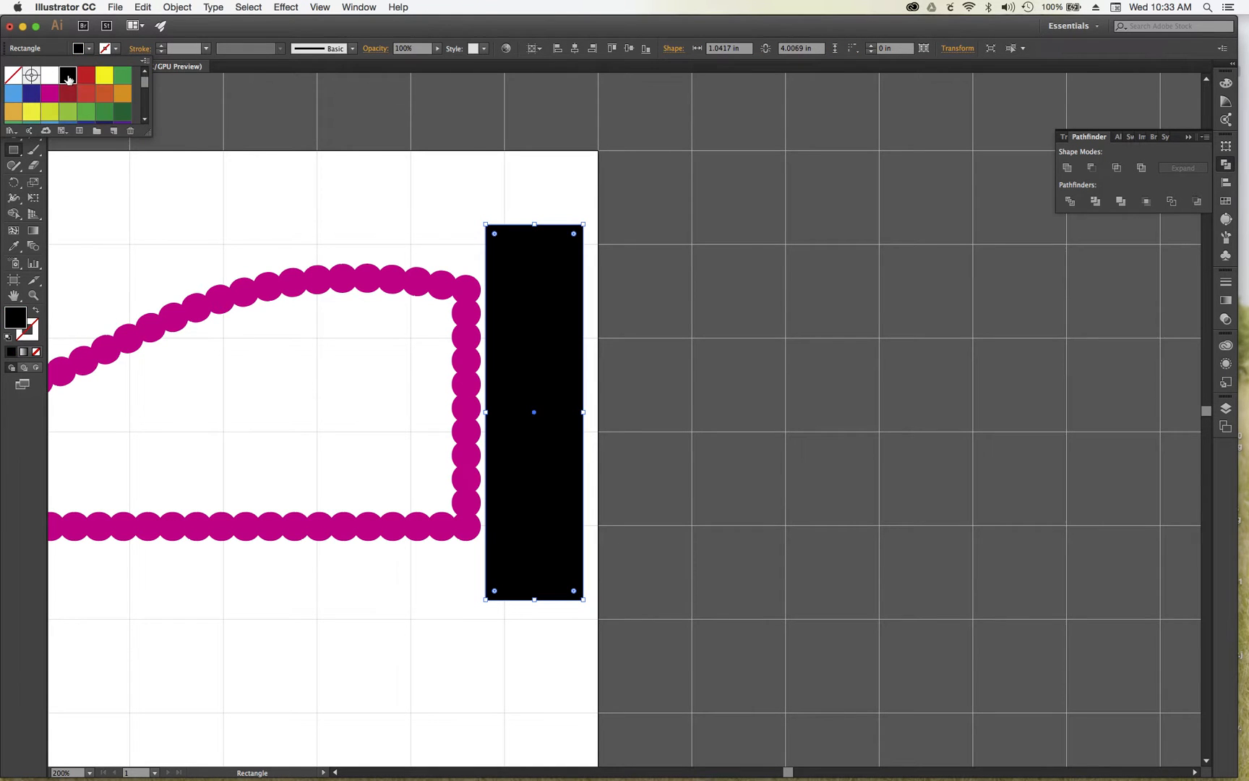
pyautogui.click(344, 170)
# Move the black rectangle over the outer half of the right-end dots and subtract it from the outline with Minus Front
pyautogui.click(13, 85)
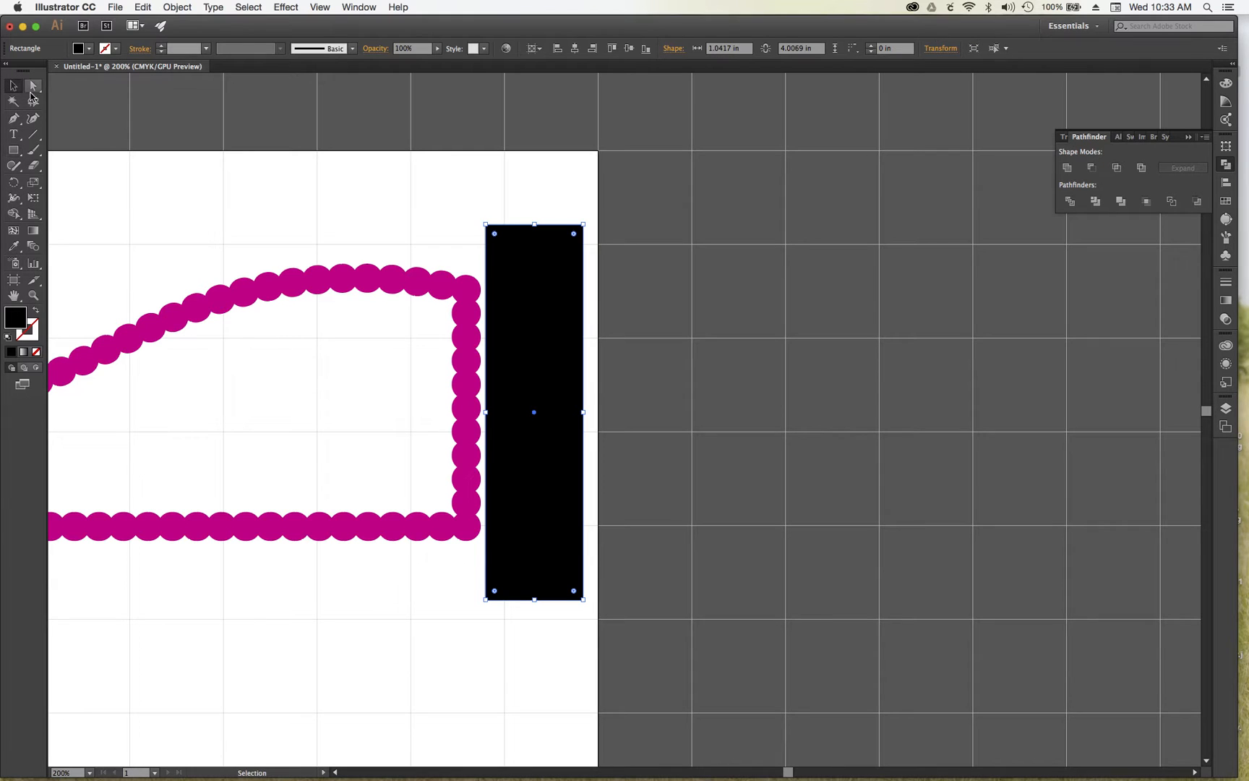
pyautogui.moveTo(538, 257); pyautogui.dragTo(525, 257)
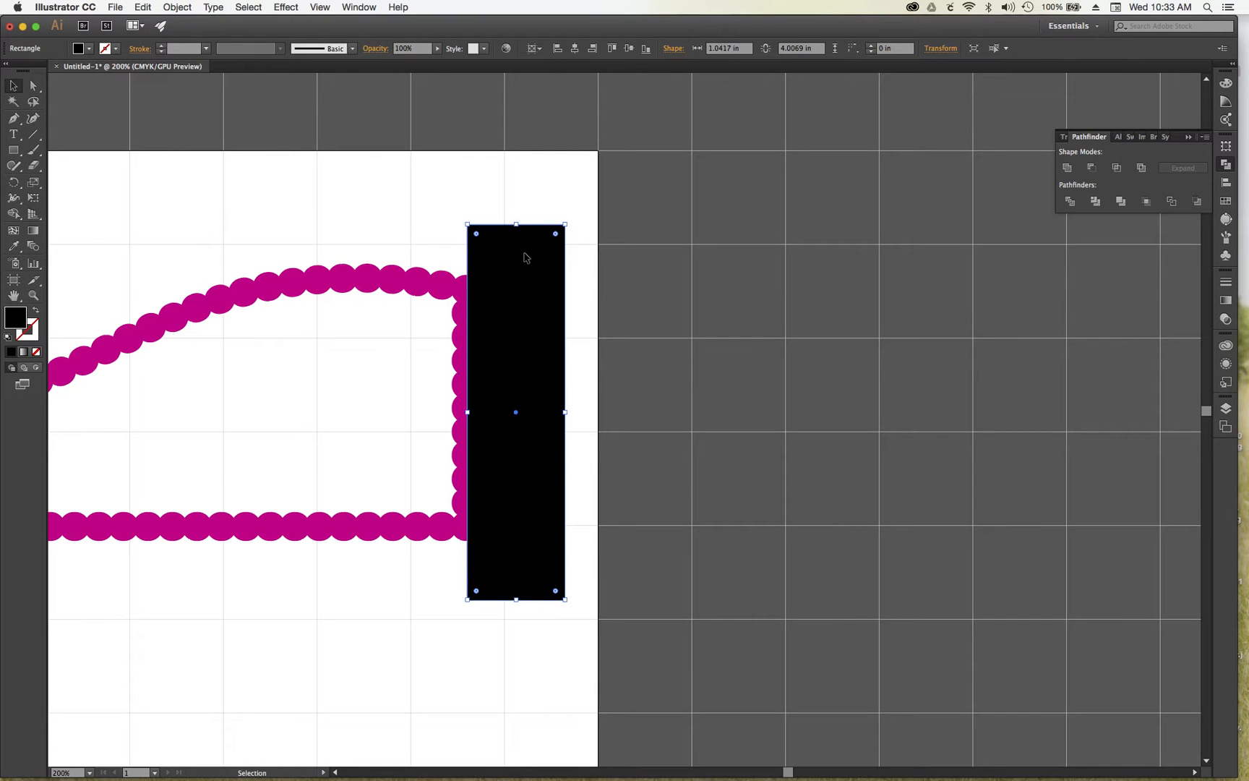
pyautogui.keyDown('shift'); pyautogui.click(443, 274); pyautogui.keyUp('shift')
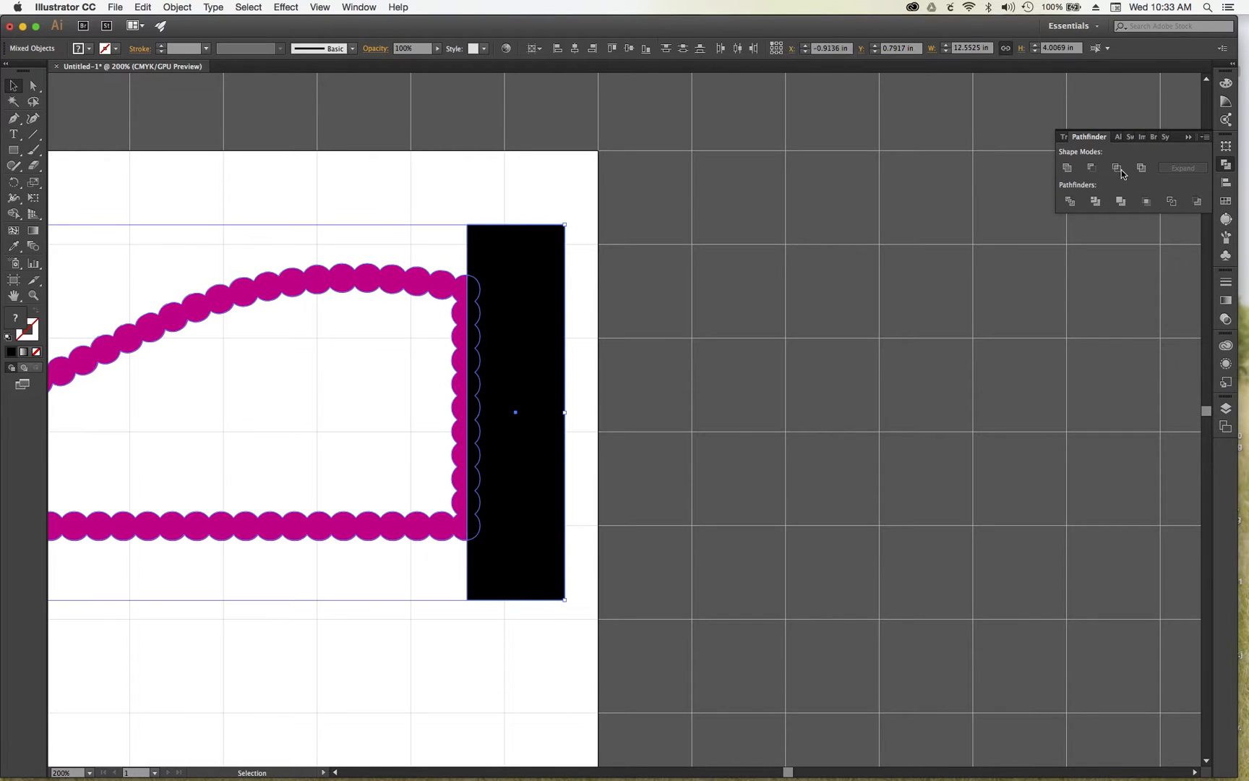
pyautogui.click(1092, 168)
pyautogui.click(529, 320)
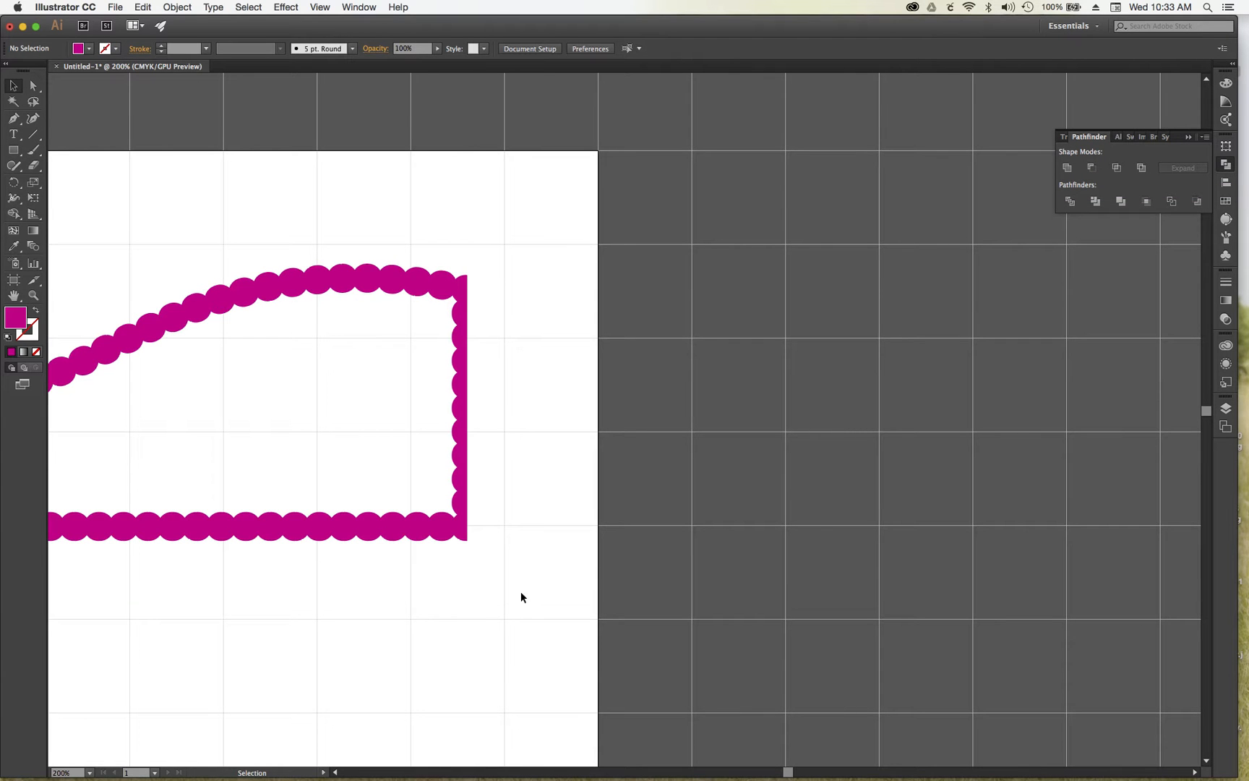
# Reposition the trimmed magenta outline so its full width fits within the artboard
pyautogui.moveTo(790, 774); pyautogui.dragTo(751, 772)
pyautogui.moveTo(541, 531)
pyautogui.mouseDown()
pyautogui.moveTo(455, 531)
pyautogui.moveTo(614, 522)
pyautogui.moveTo(635, 506)
pyautogui.mouseUp()
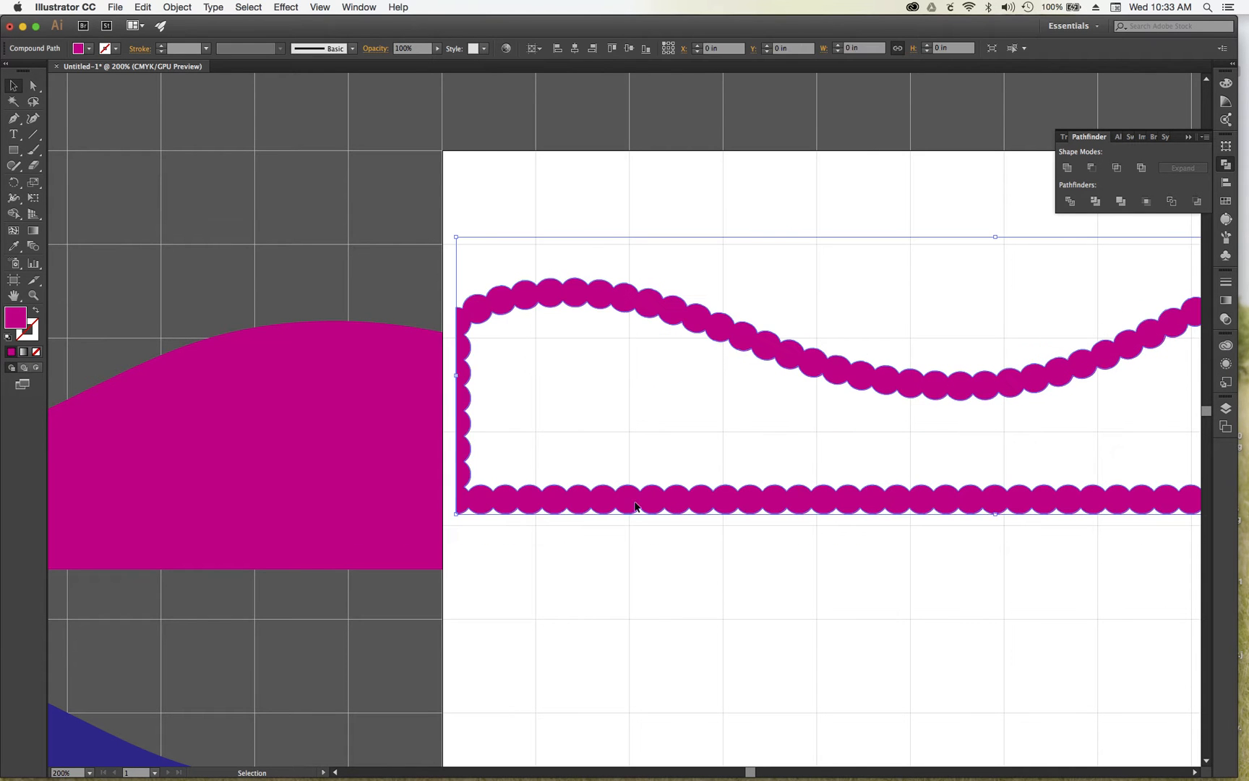
pyautogui.moveTo(754, 774); pyautogui.dragTo(767, 776)
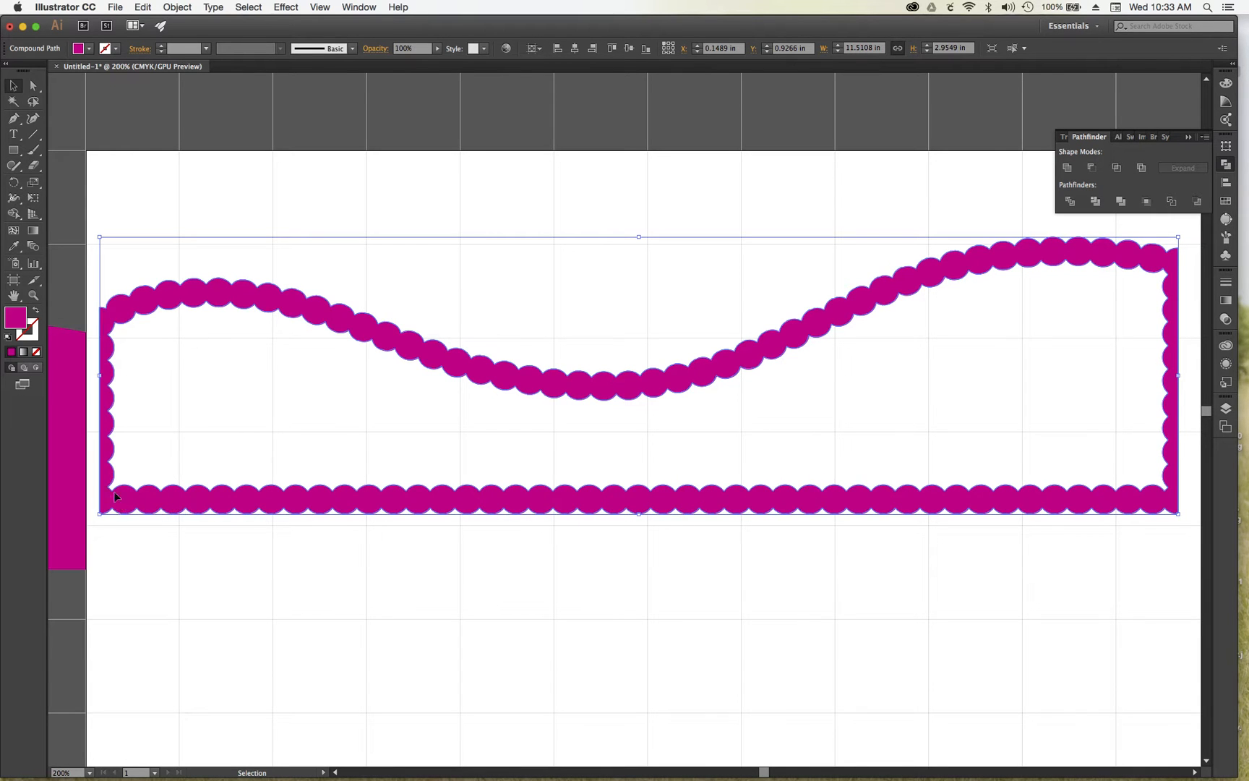
# Draw a rectangle about 11.70 by 2.03 in across the outline's bottom row of dots and fill it black
pyautogui.click(13, 150)
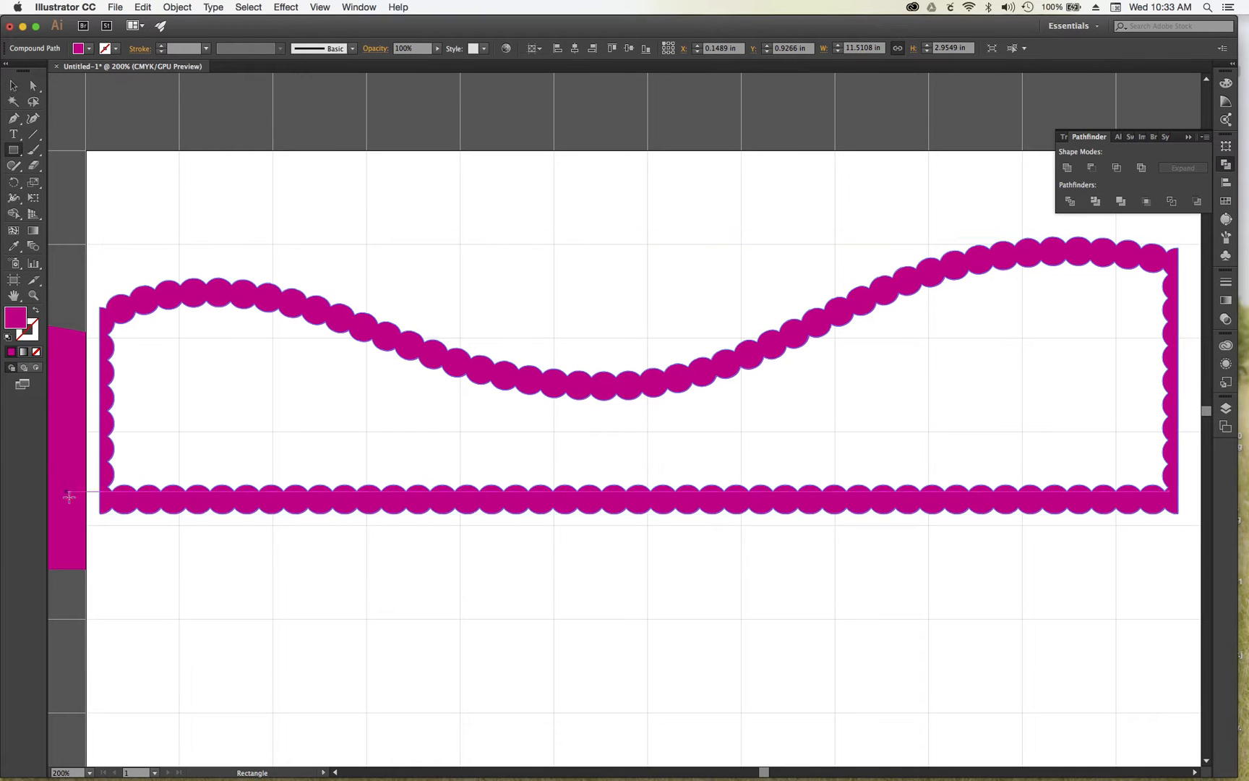
pyautogui.moveTo(92, 477); pyautogui.dragTo(1186, 668)
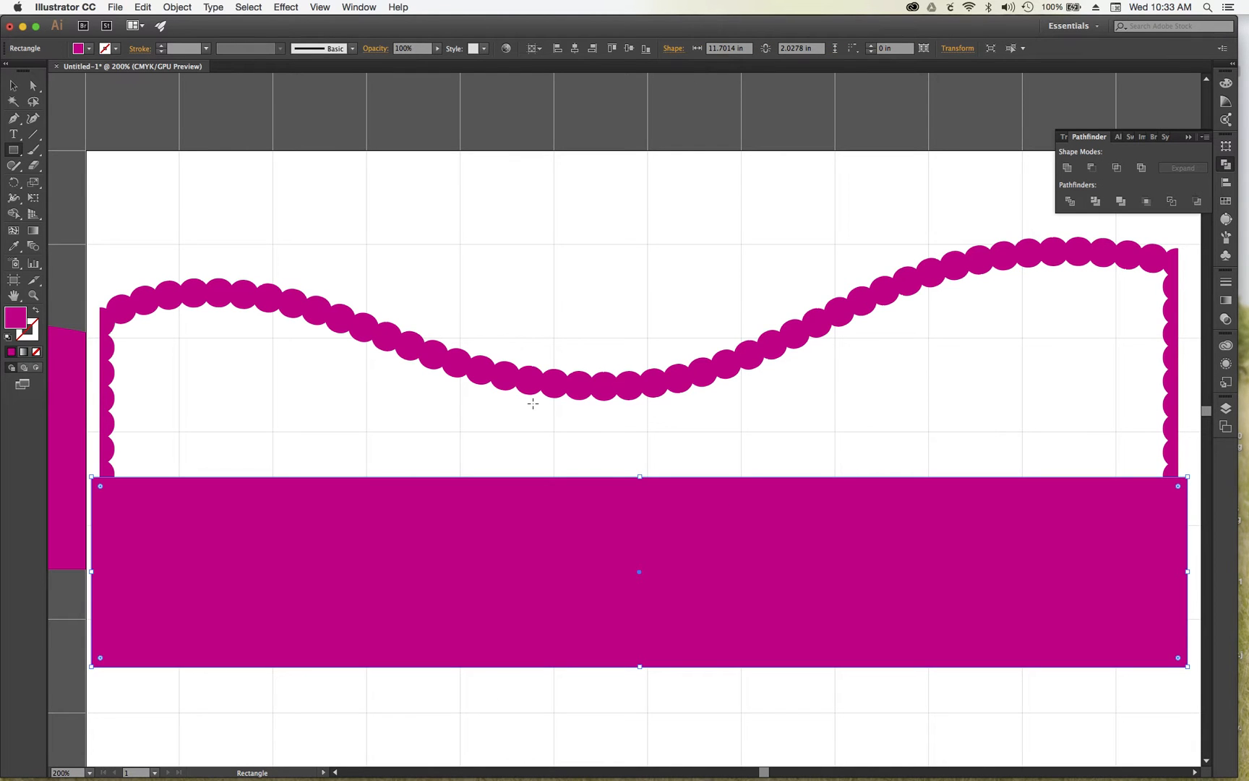
pyautogui.click(78, 48)
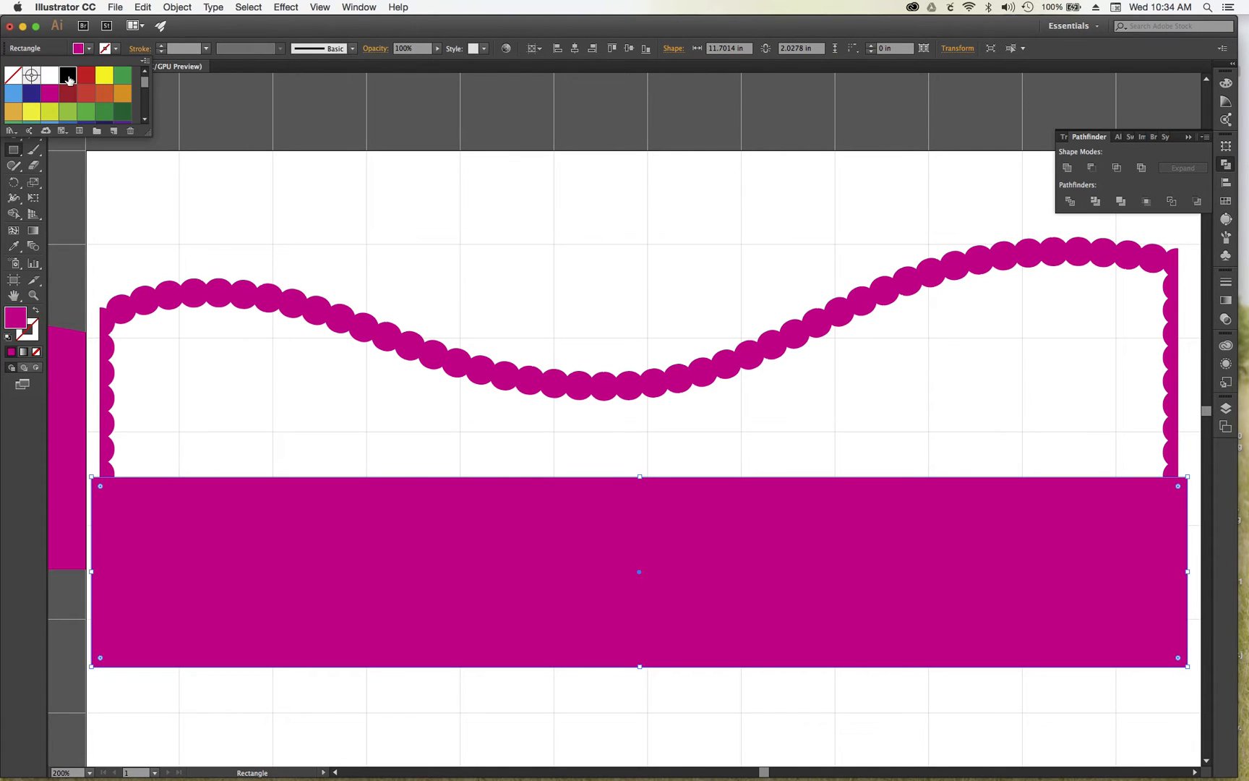
pyautogui.click(68, 76)
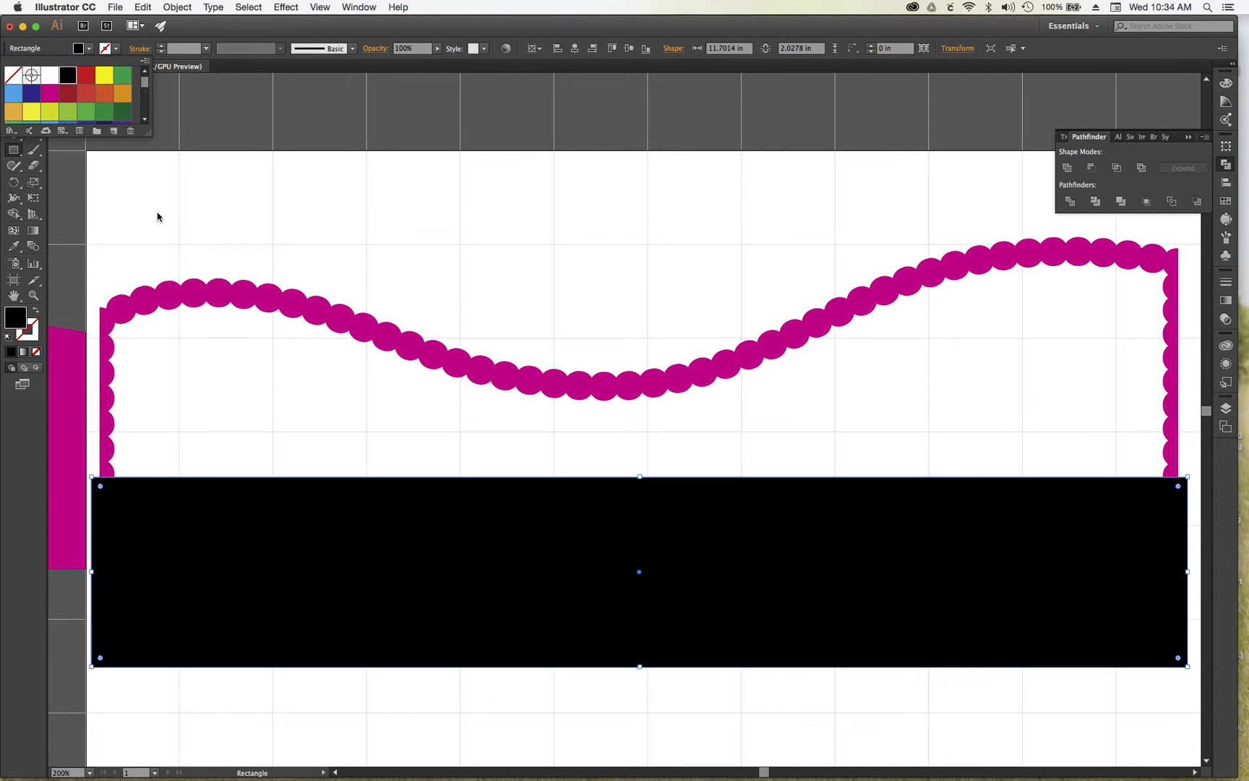
pyautogui.click(270, 300)
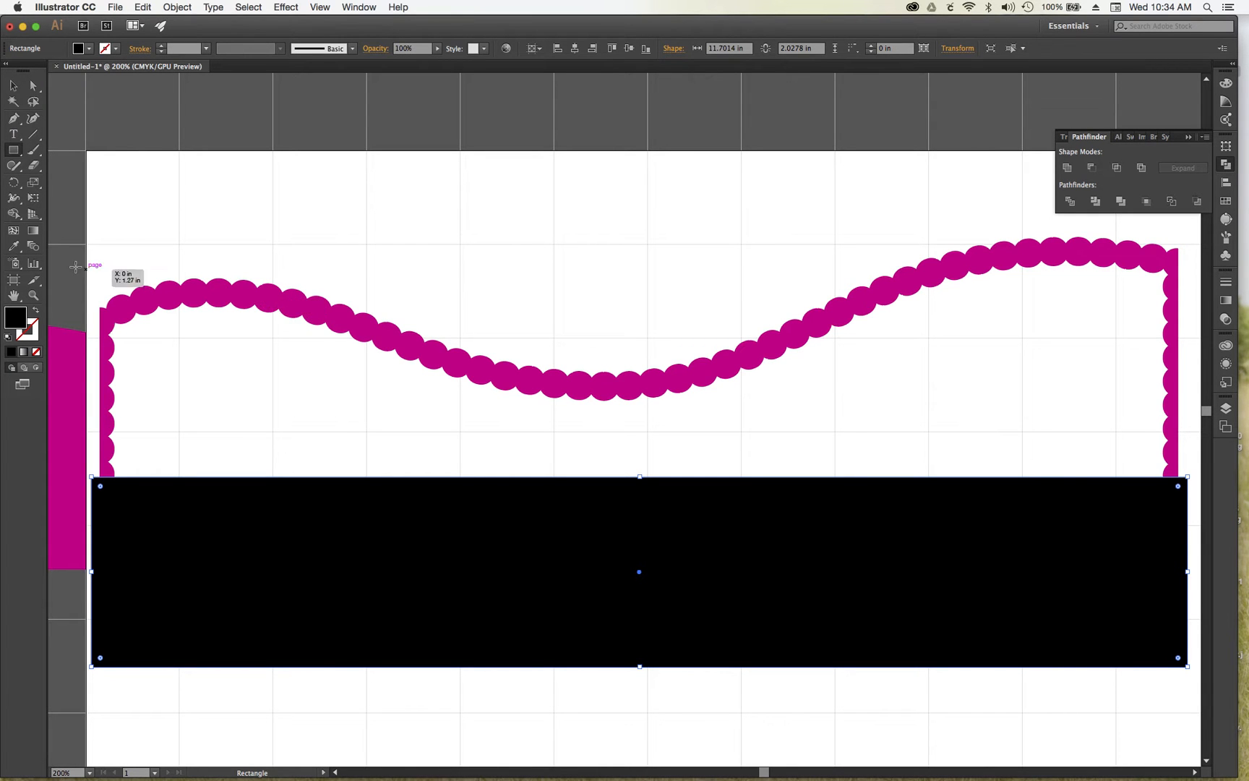
# Lower the black rectangle to the midline of the bottom dots and subtract it from the outline with Minus Front
pyautogui.click(14, 89)
pyautogui.keyDown('shift'); pyautogui.click(189, 297); pyautogui.keyUp('shift')
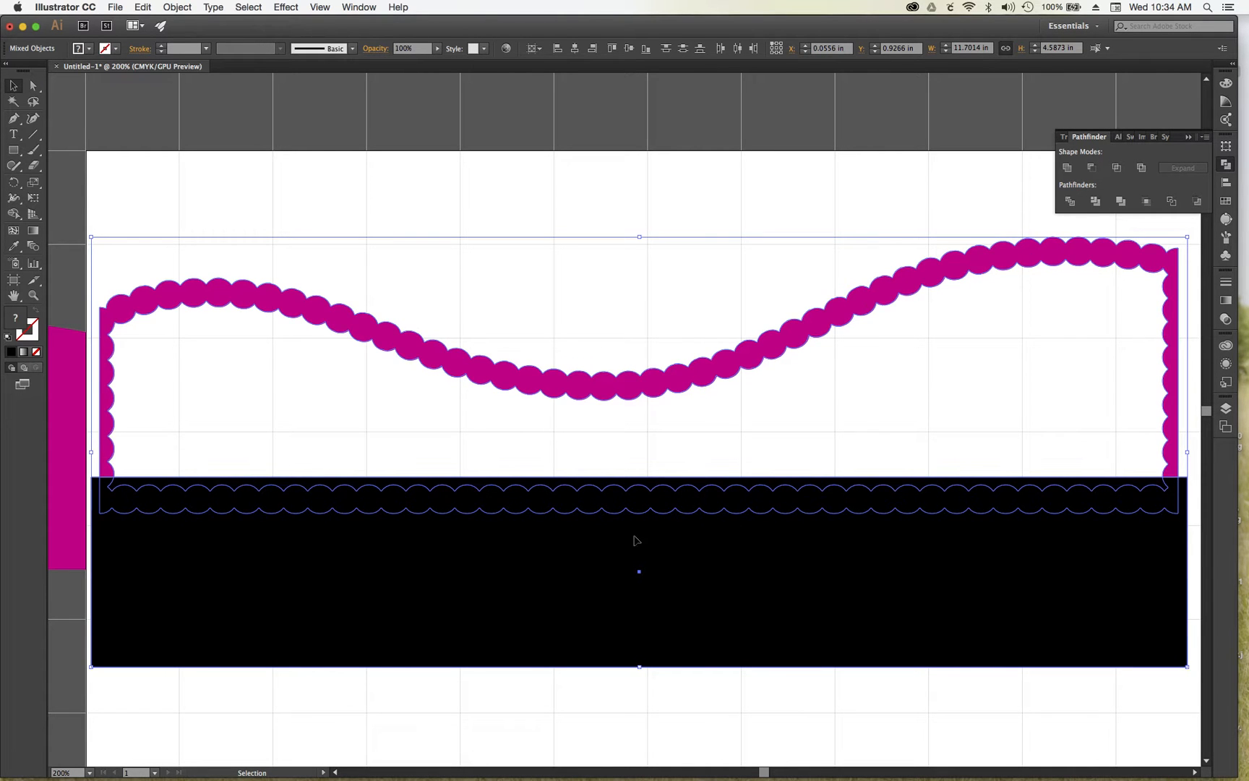
pyautogui.click(720, 457)
pyautogui.moveTo(664, 505); pyautogui.dragTo(664, 550)
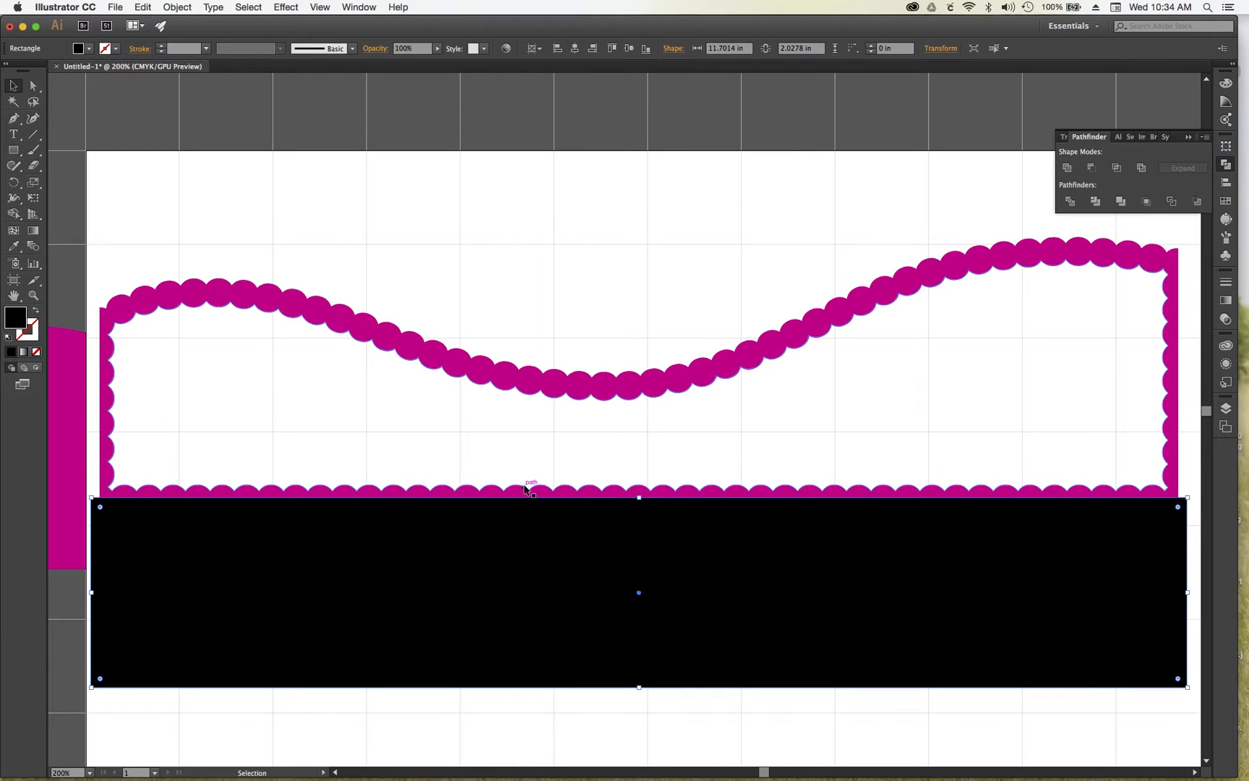
pyautogui.keyDown('shift'); pyautogui.click(254, 292); pyautogui.keyUp('shift')
pyautogui.click(1096, 168)
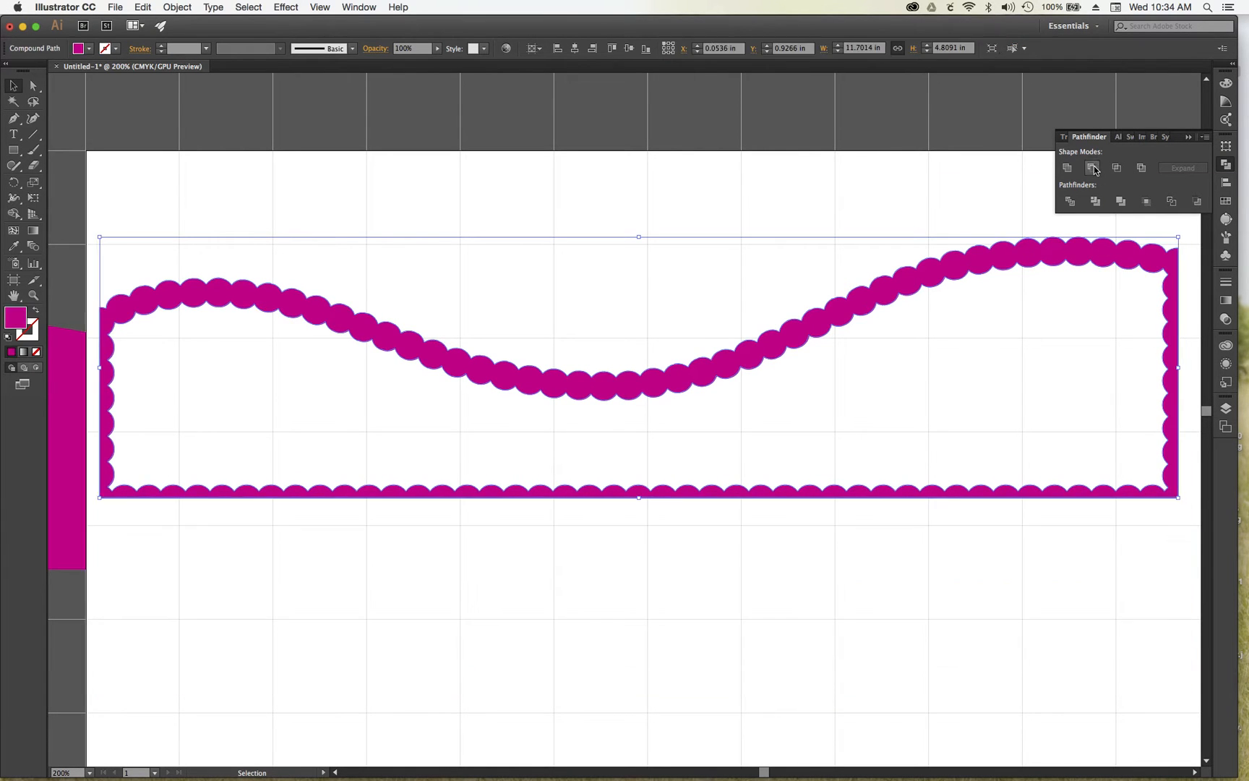
pyautogui.click(811, 451)
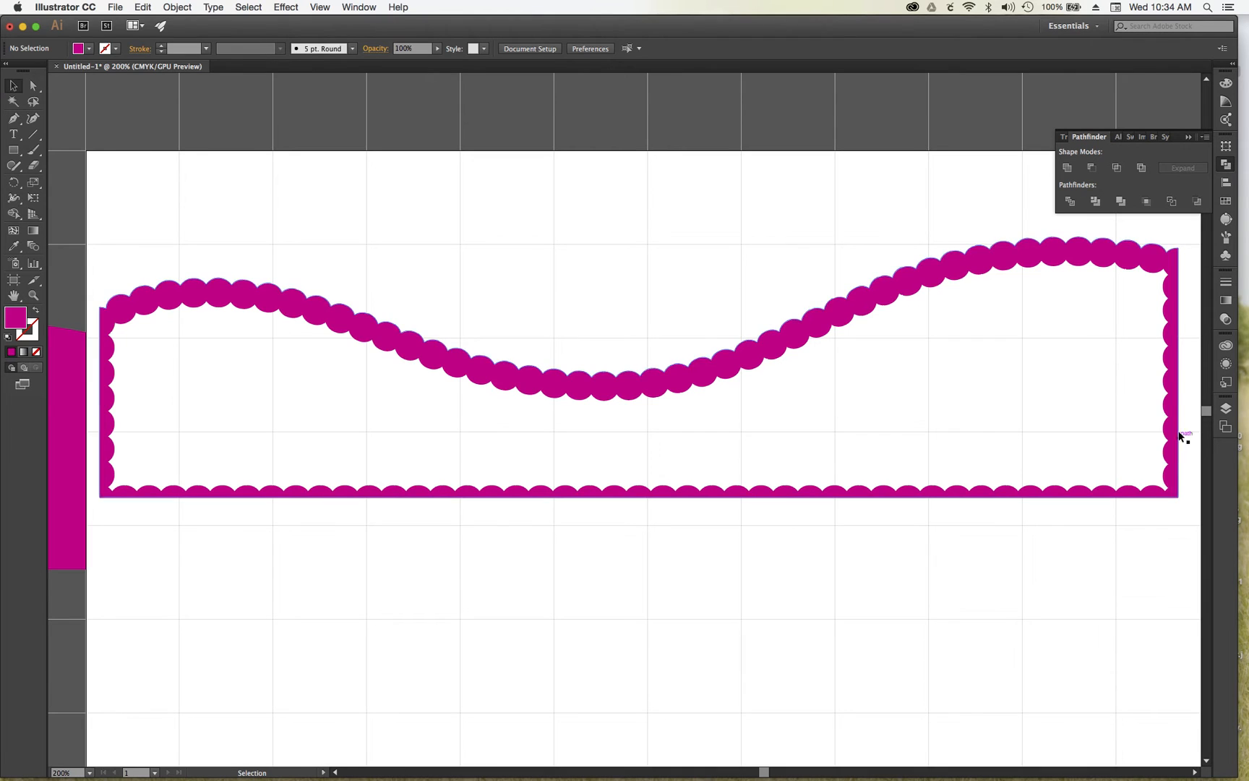
# Delete the inner scalloped path of the magenta compound outline to make it a solid shape with scallops along the upper edge
pyautogui.click(628, 403)
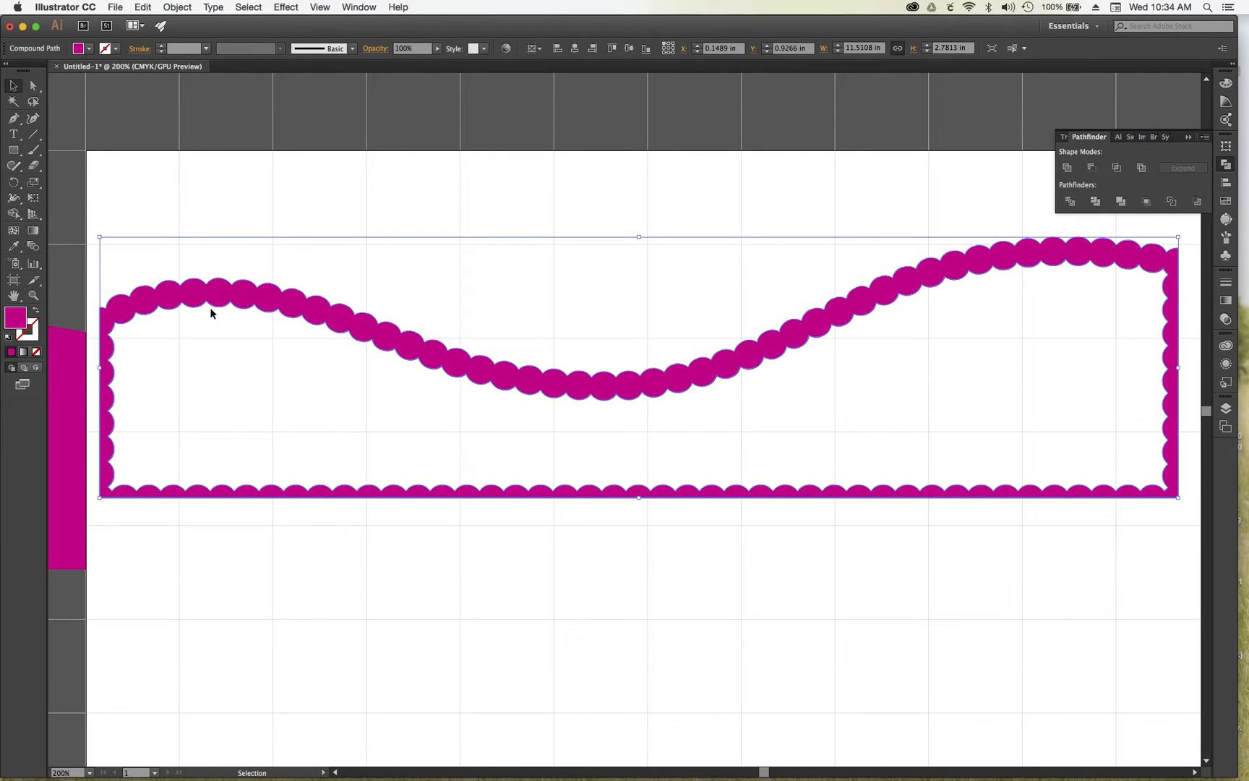
pyautogui.click(33, 85)
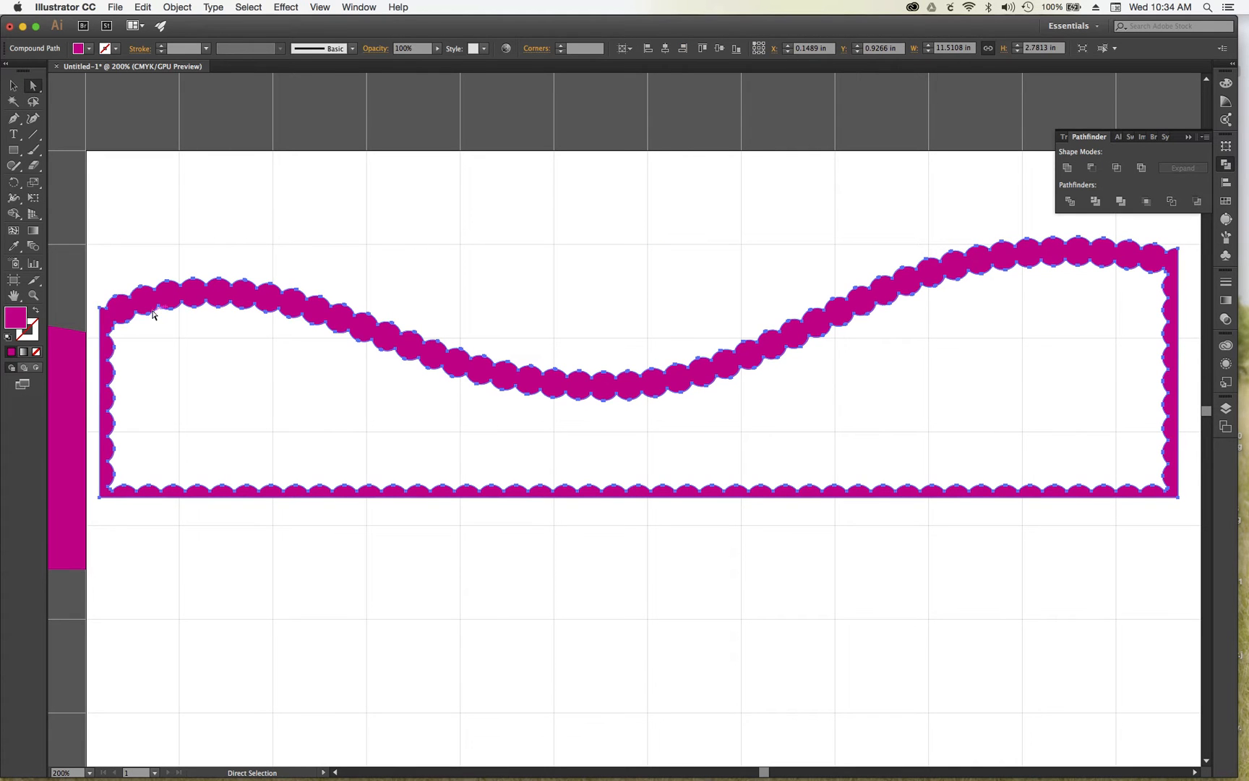
pyautogui.click(242, 248)
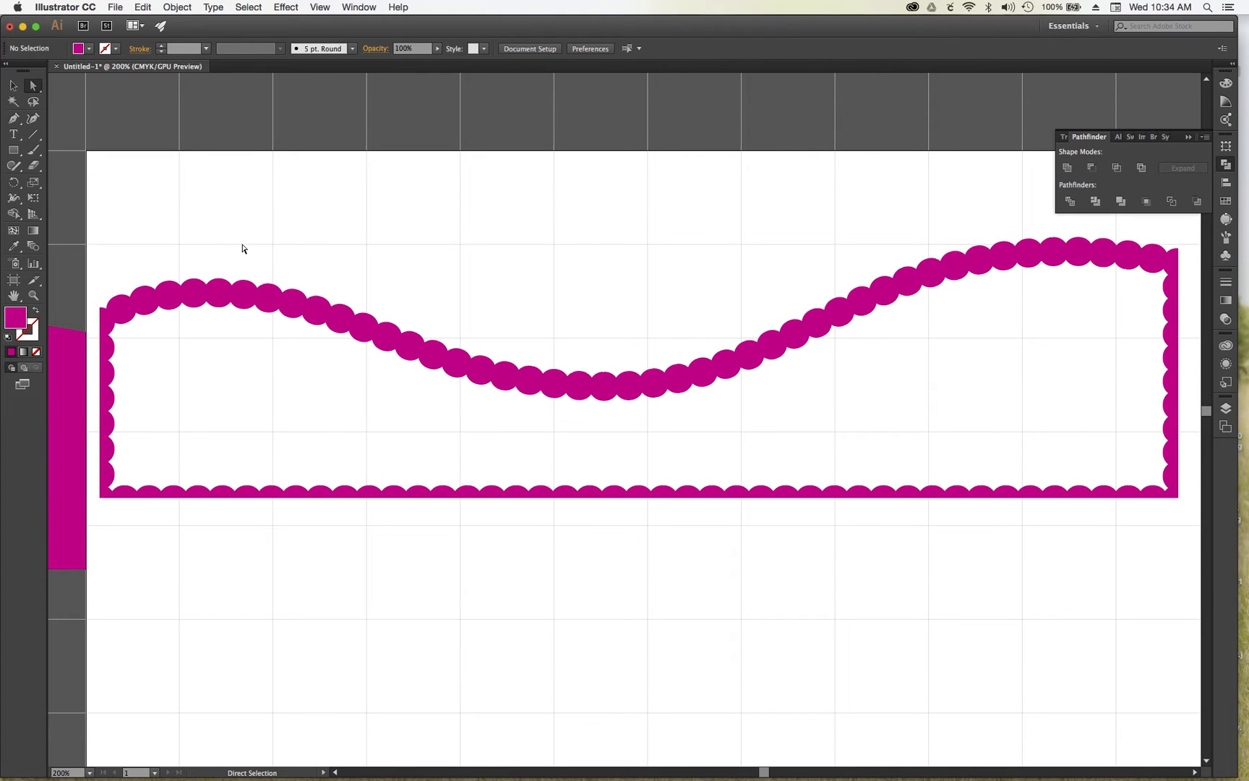
pyautogui.click(227, 307)
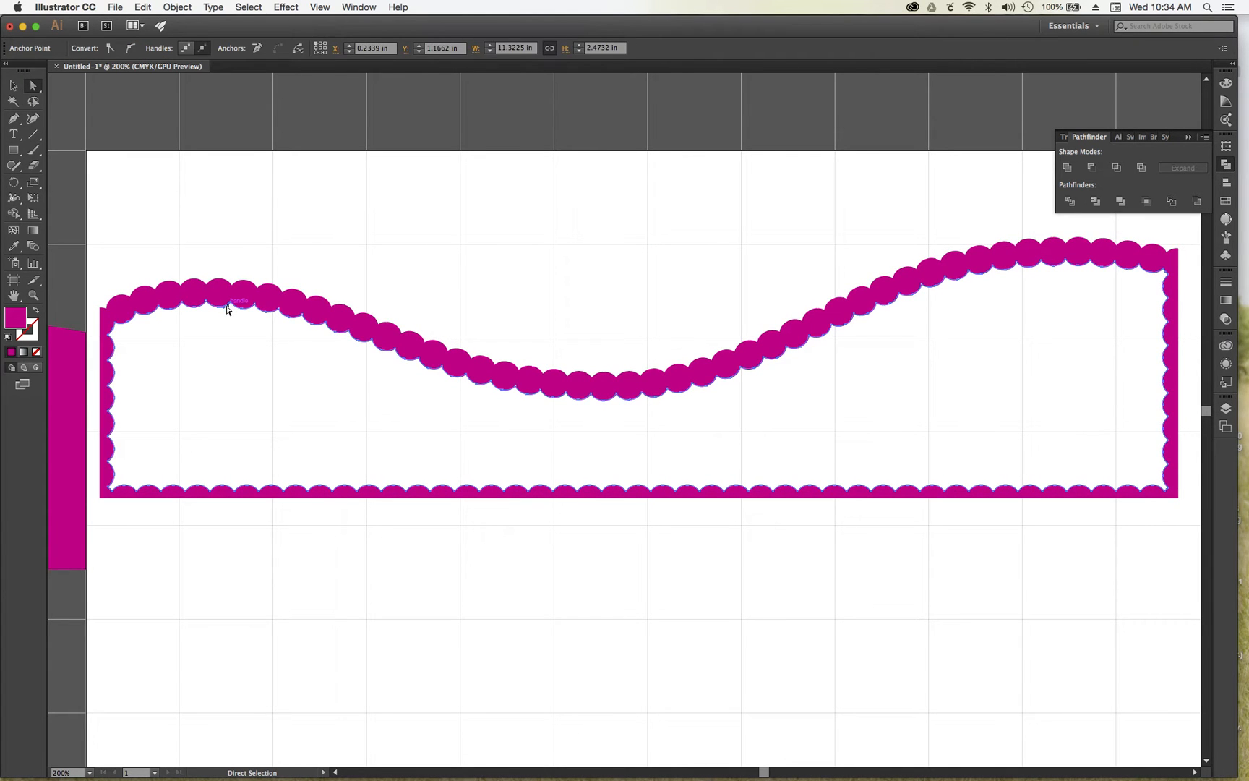
pyautogui.press('BackSpace')
pyautogui.press('BackSpace')
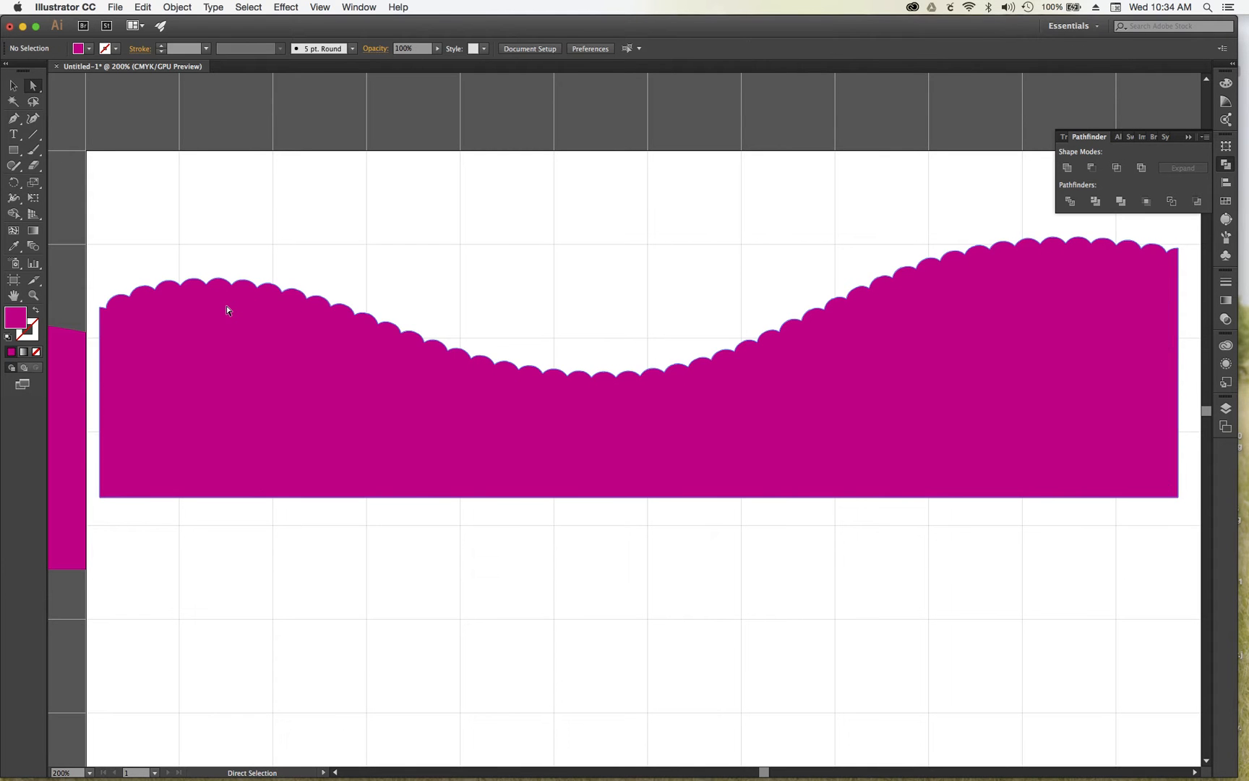
# Fill the solid scalloped shape with red and deselect it
pyautogui.click(403, 380)
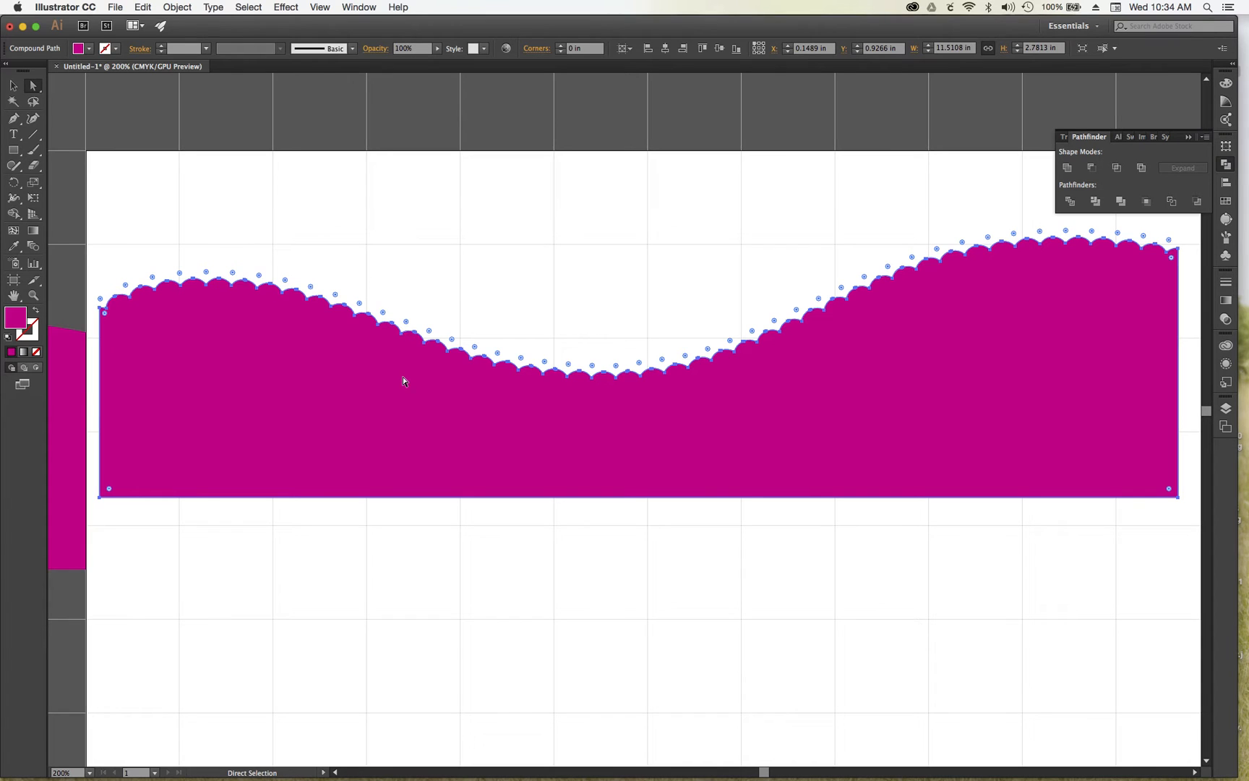
pyautogui.click(91, 50)
pyautogui.click(87, 76)
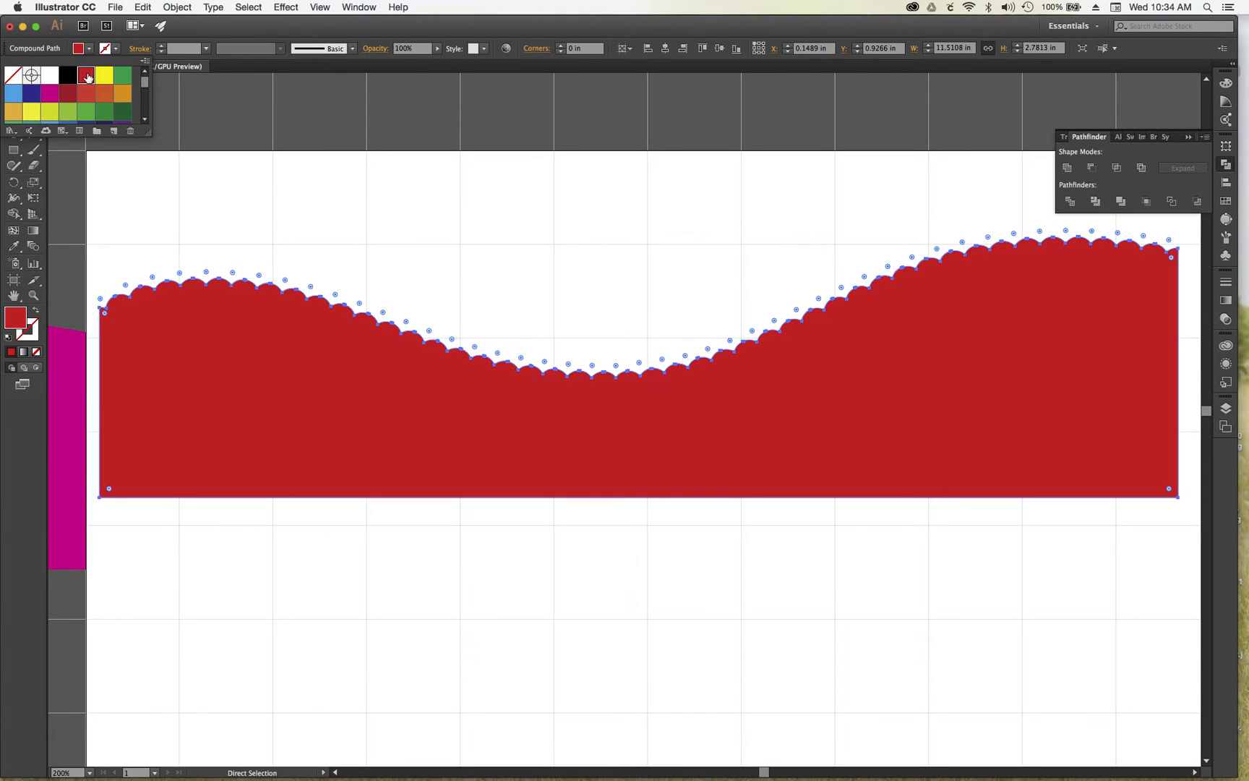
pyautogui.click(251, 179)
pyautogui.click(196, 208)
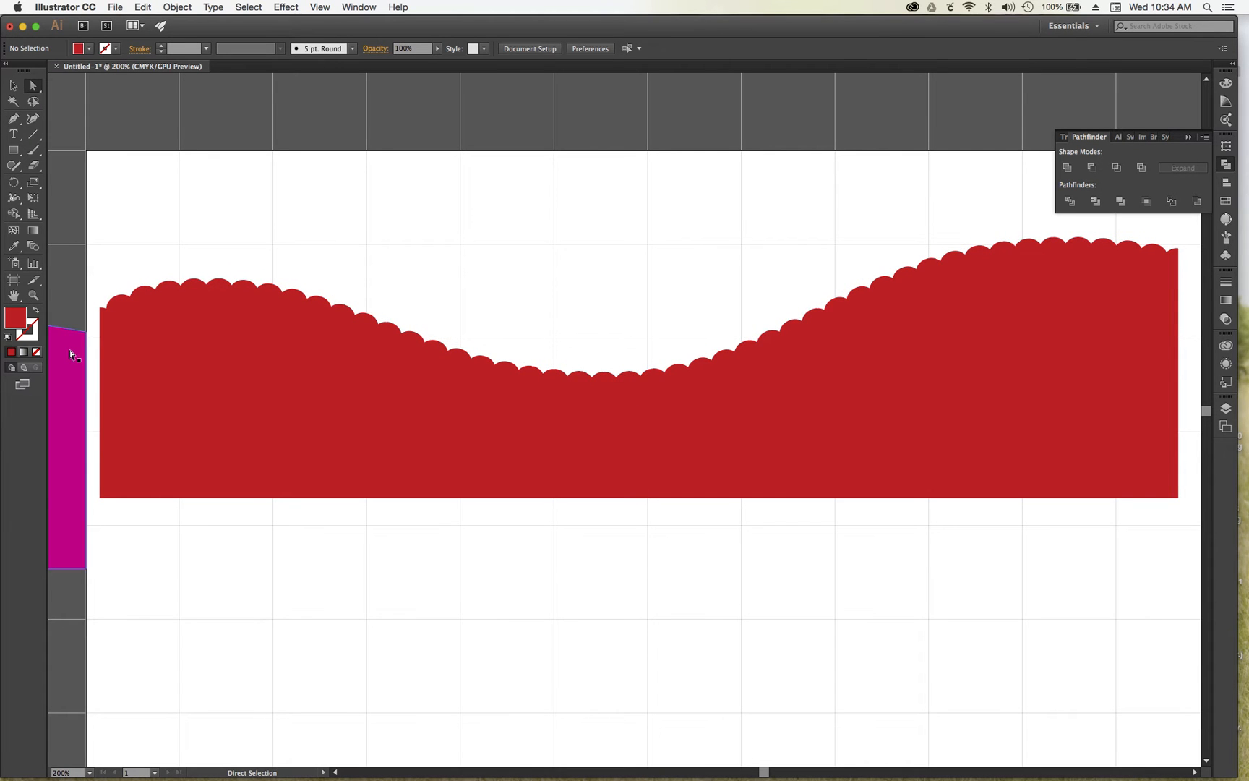
# Bring the plain magenta wave to the front and position it over the red shape, leaving only the scallops exposed along its upper edge
pyautogui.moveTo(90, 352); pyautogui.dragTo(769, 406)
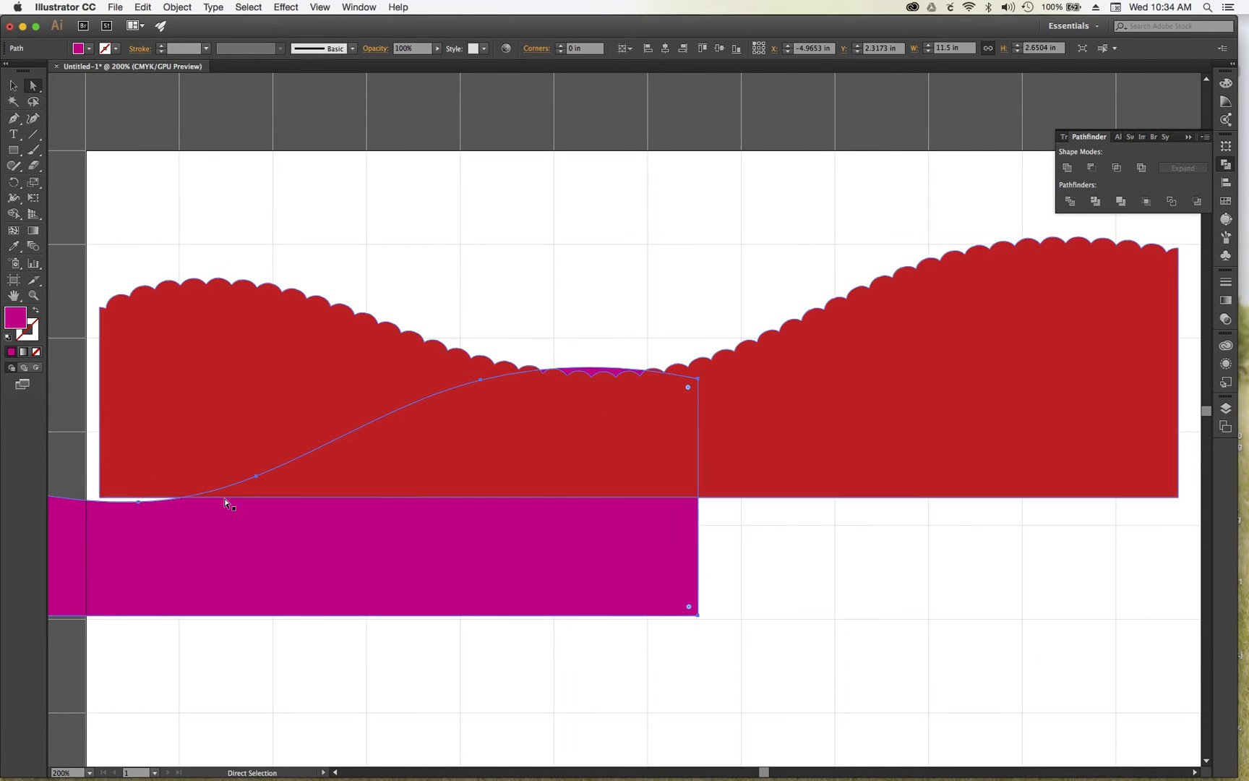
pyautogui.moveTo(180, 568); pyautogui.dragTo(291, 561)
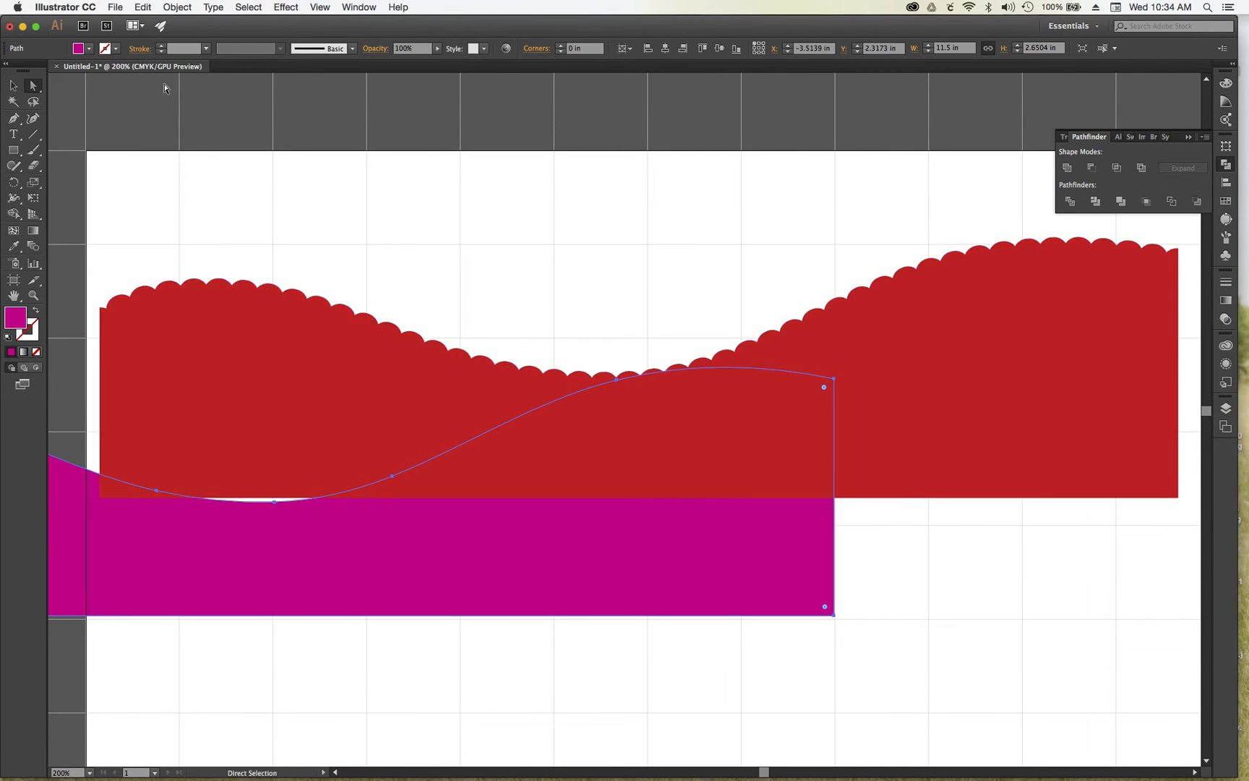
pyautogui.click(177, 7)
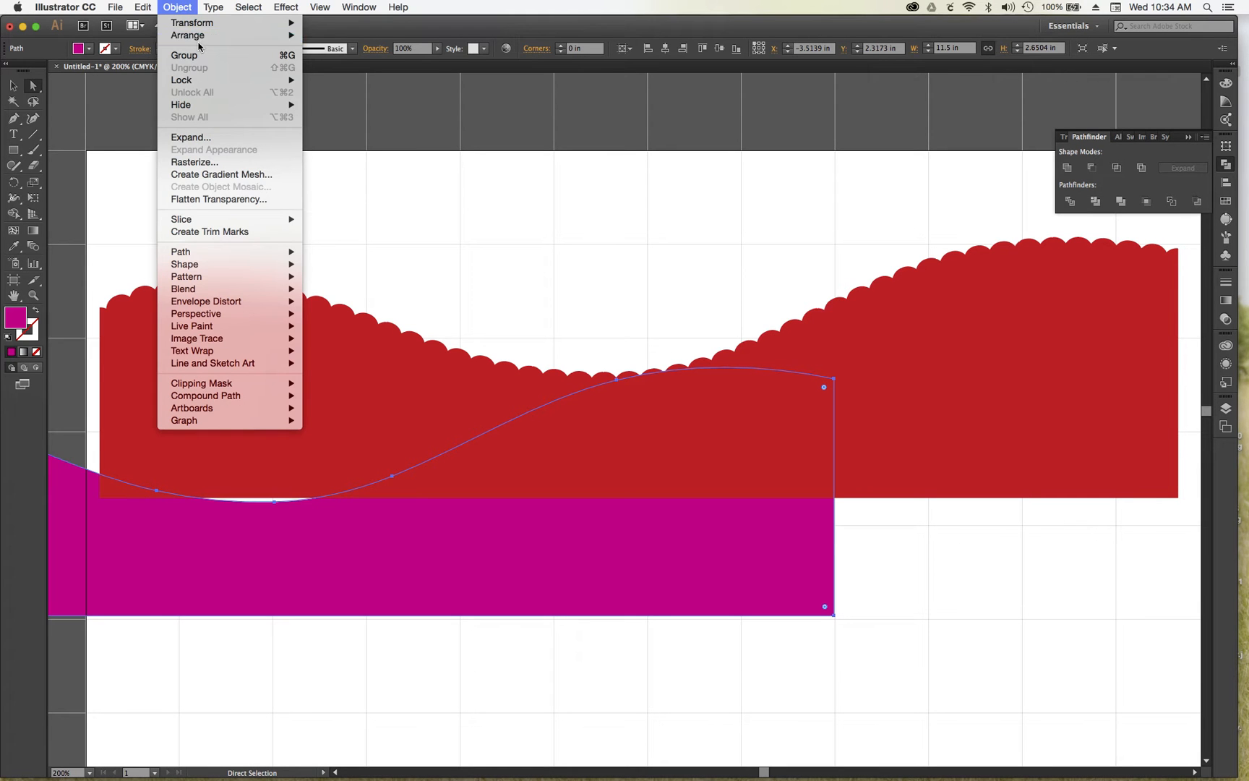
pyautogui.moveTo(217, 35)
pyautogui.click(360, 36)
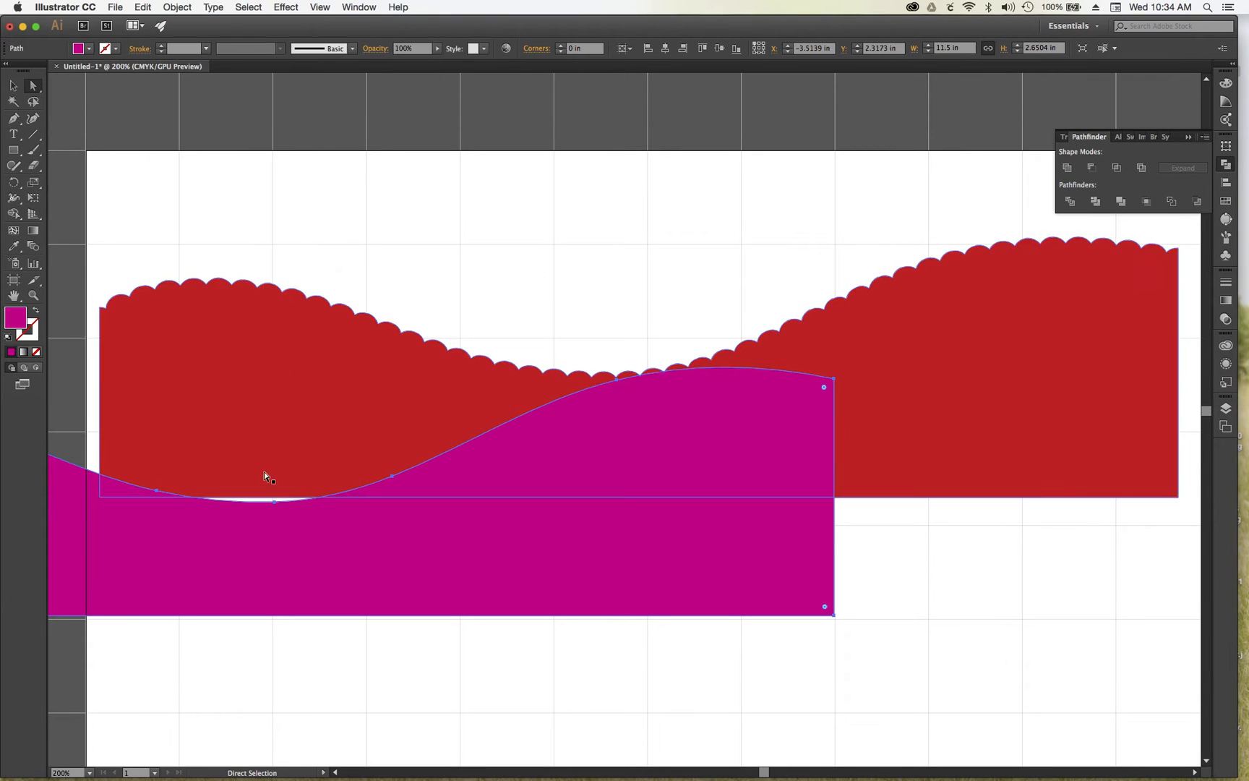
pyautogui.moveTo(151, 547); pyautogui.dragTo(494, 433)
pyautogui.click(546, 266)
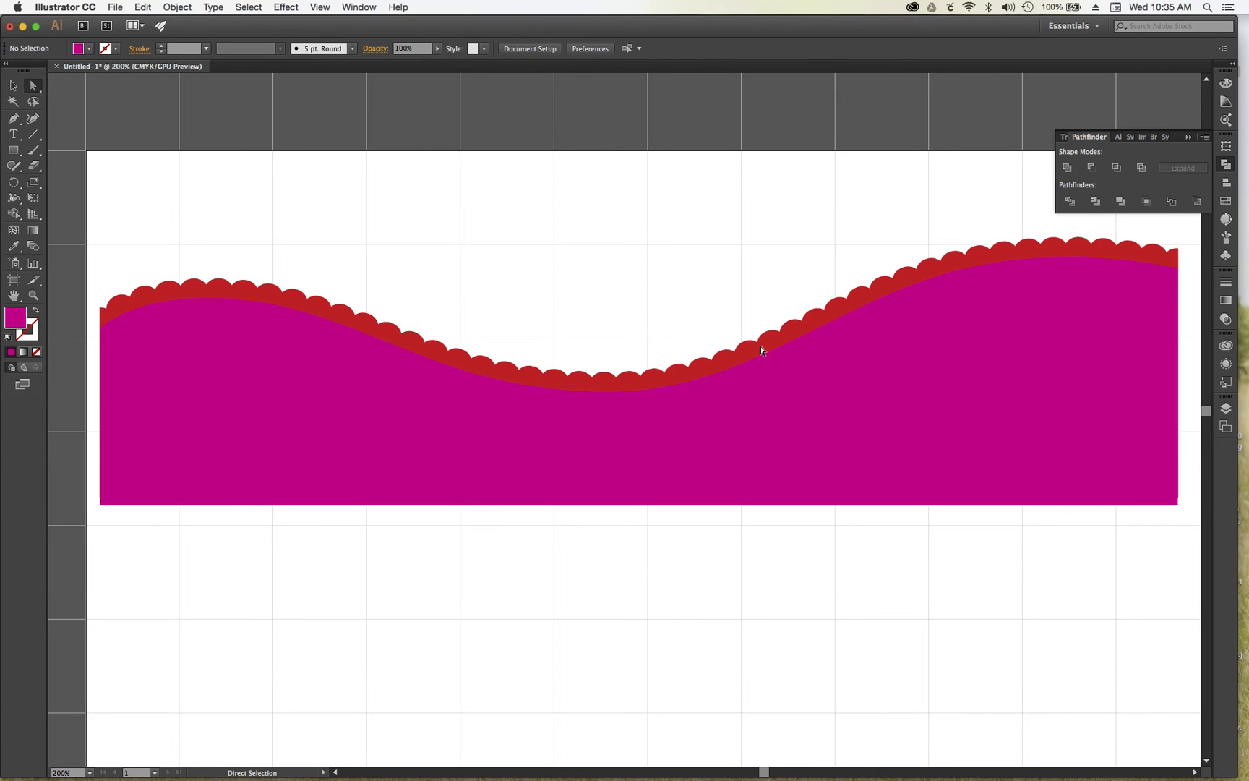
# Change the fill of the scalloped shape behind the magenta wave to black and deselect it
pyautogui.click(712, 366)
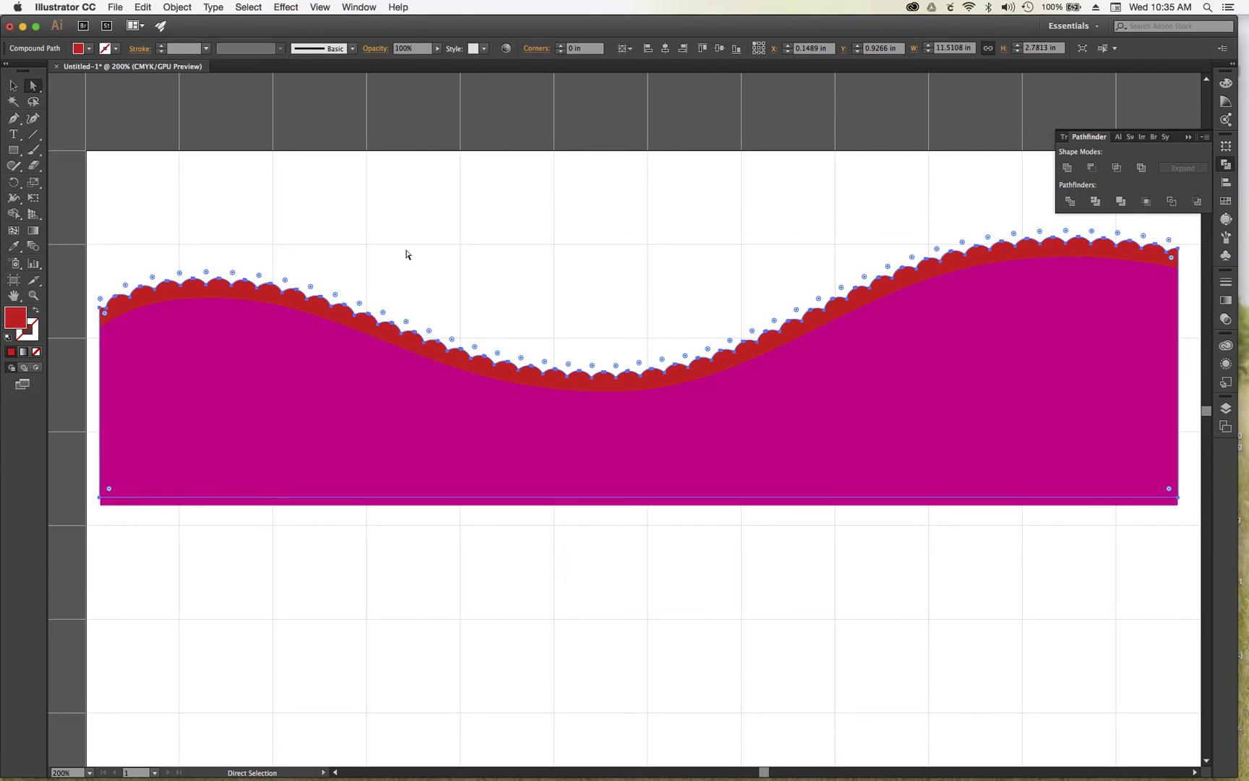
pyautogui.click(89, 49)
pyautogui.click(69, 81)
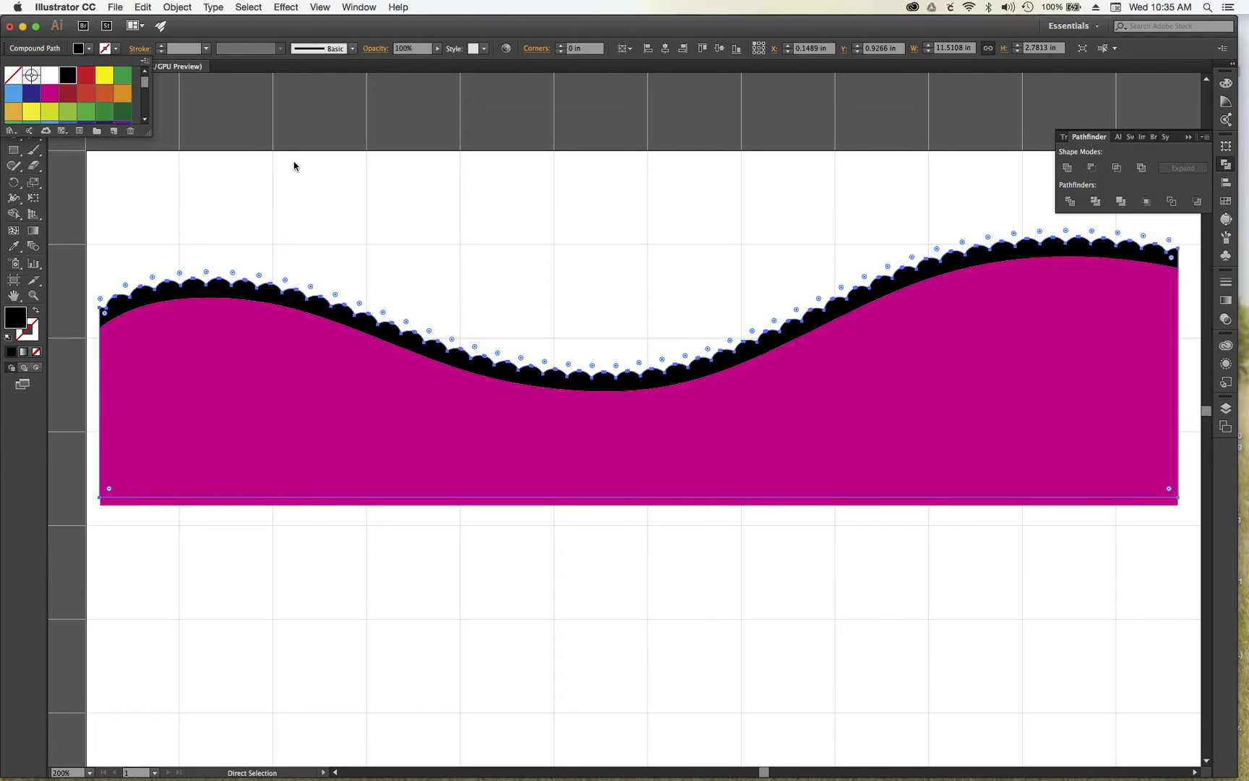
pyautogui.click(506, 283)
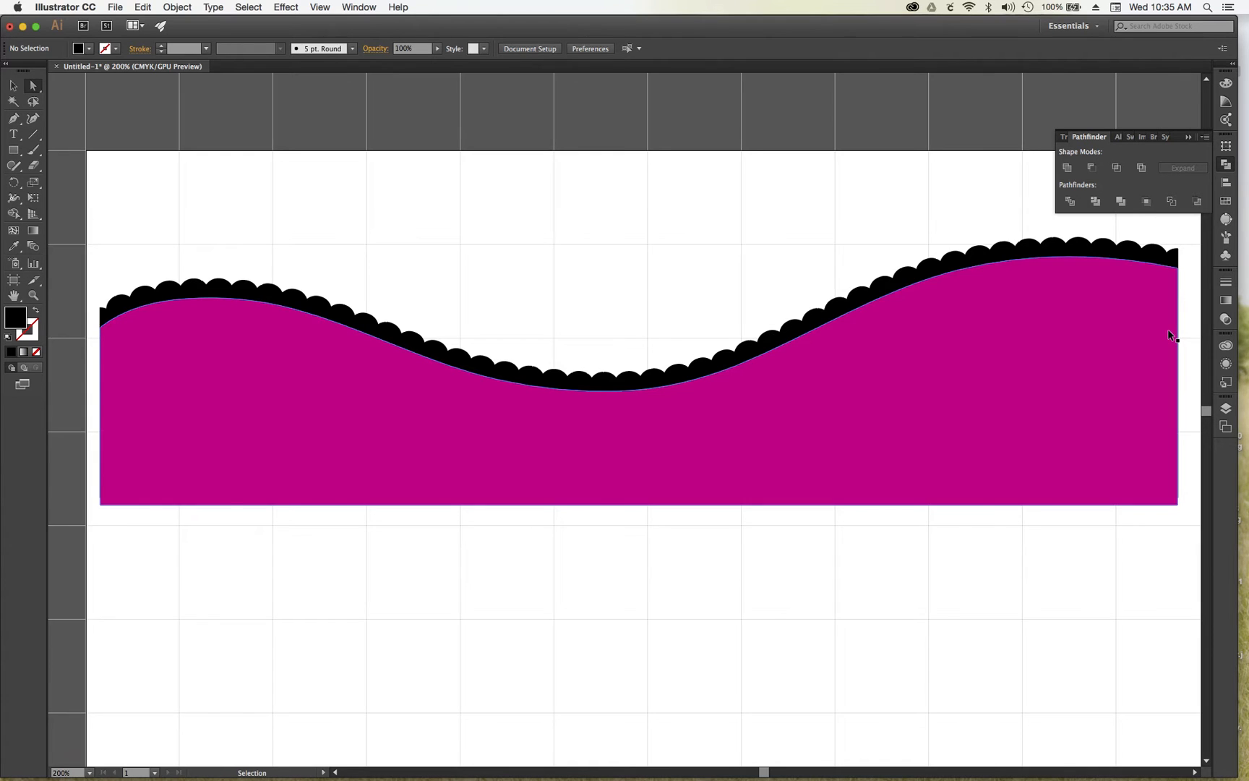
# Move the spare blue wave up beside the artboard's edge and raise the blue wave on the artboard slightly
pyautogui.press('super+minus')
pyautogui.press('super+minus')
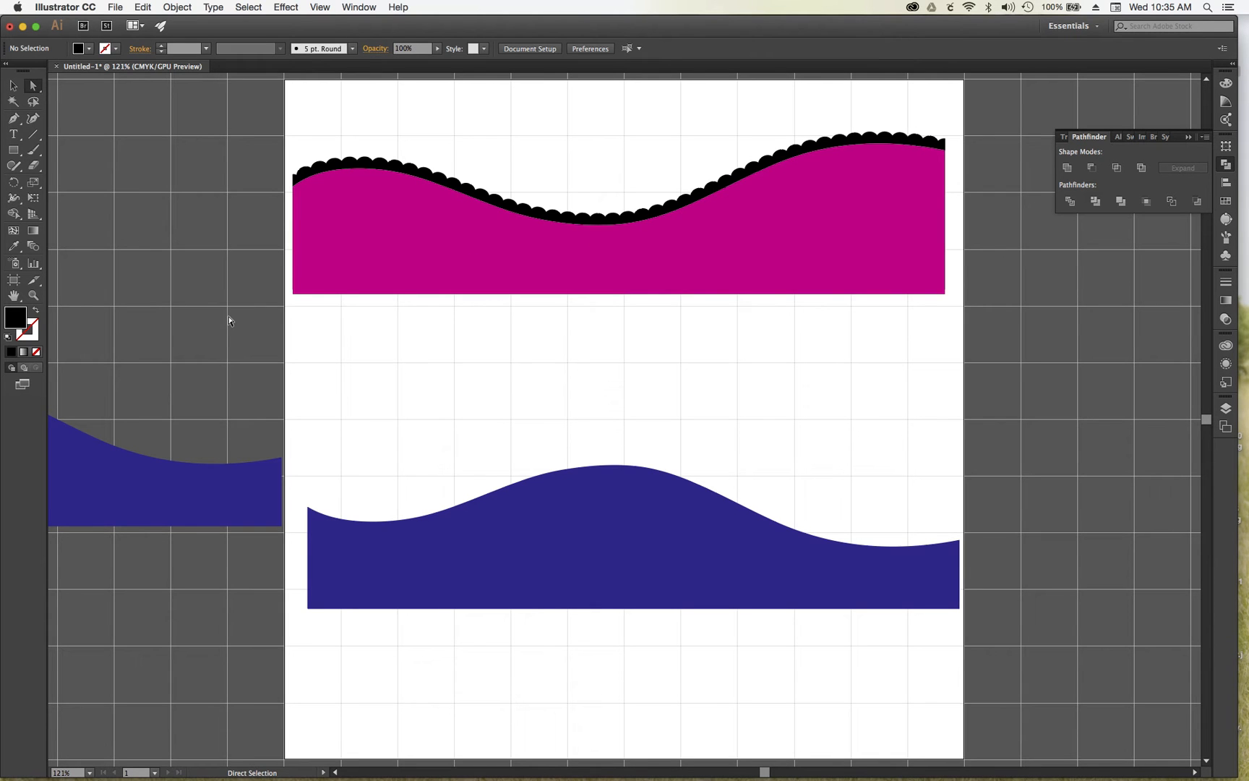
pyautogui.moveTo(204, 493); pyautogui.dragTo(391, 417)
pyautogui.moveTo(307, 407); pyautogui.dragTo(471, 412)
pyautogui.moveTo(601, 421); pyautogui.dragTo(476, 417)
pyautogui.moveTo(439, 413); pyautogui.dragTo(356, 400)
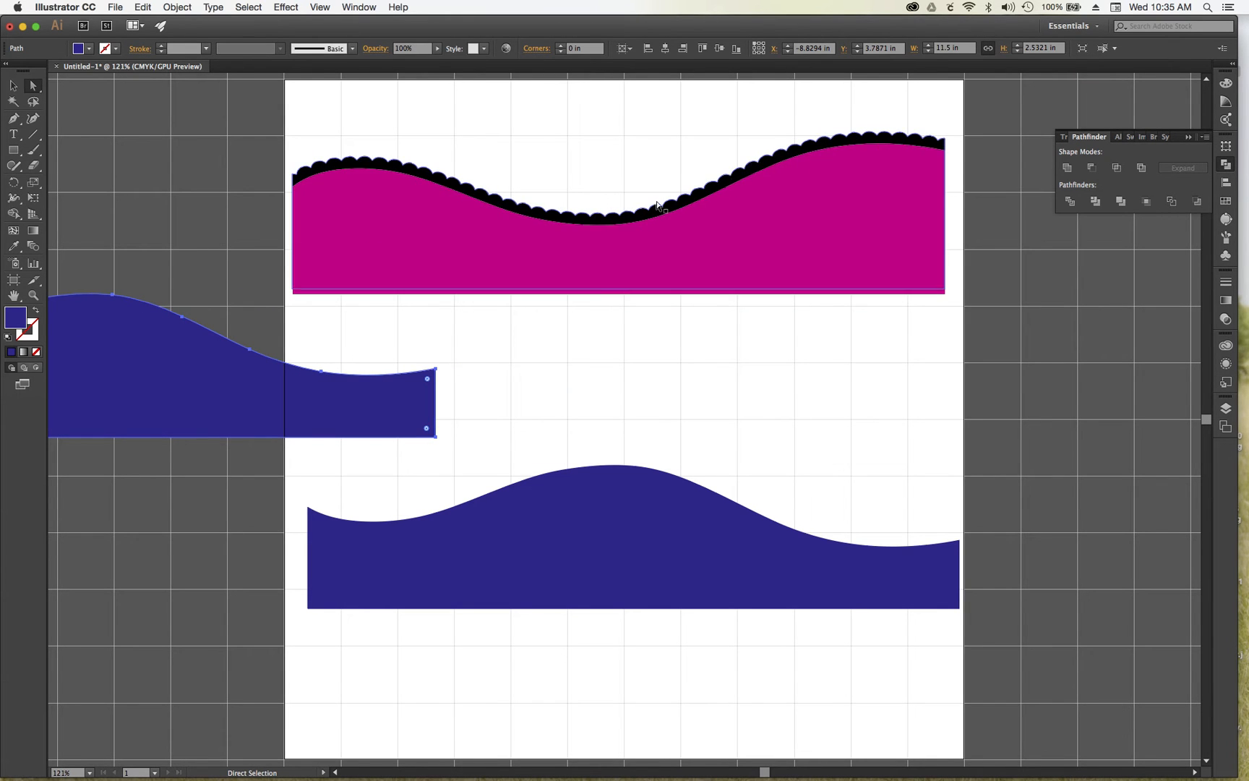
pyautogui.moveTo(384, 418); pyautogui.dragTo(324, 370)
pyautogui.moveTo(541, 521); pyautogui.dragTo(549, 504)
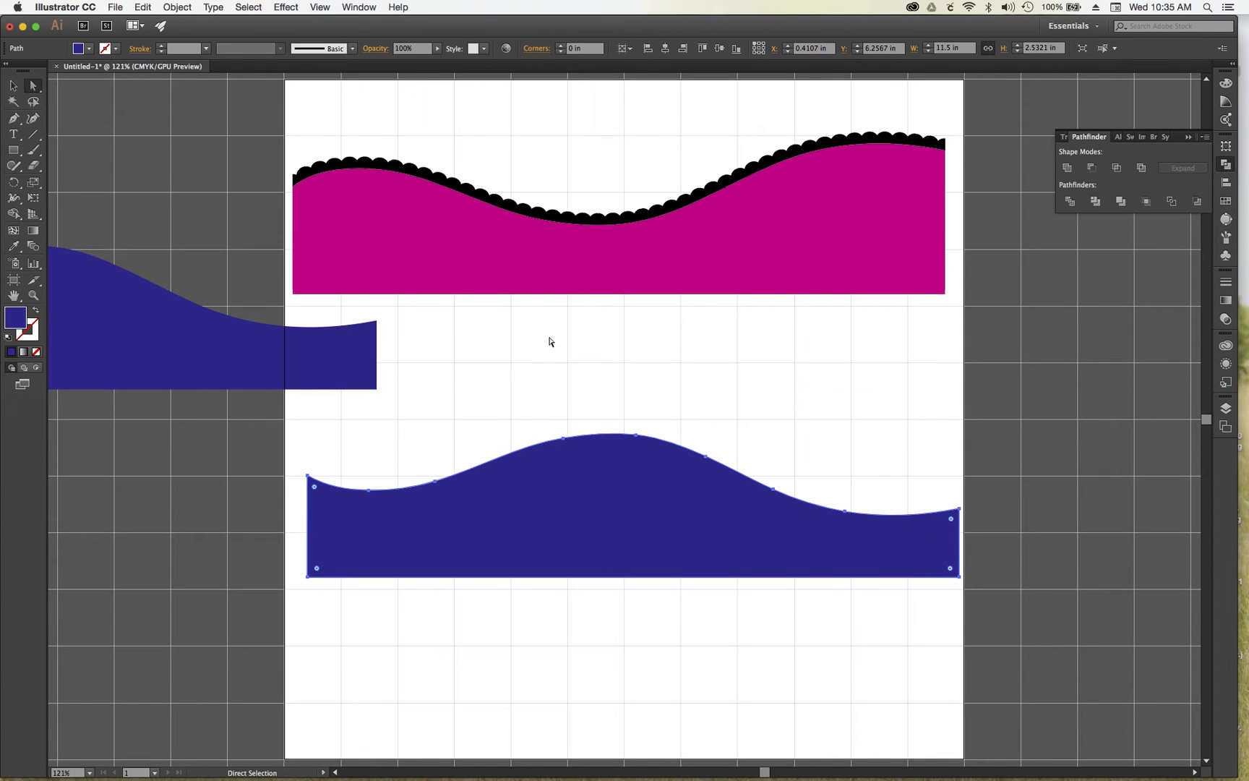
# Swap the artboard's blue wave from fill to stroke and set its stroke weight to 40 pt
pyautogui.click(36, 311)
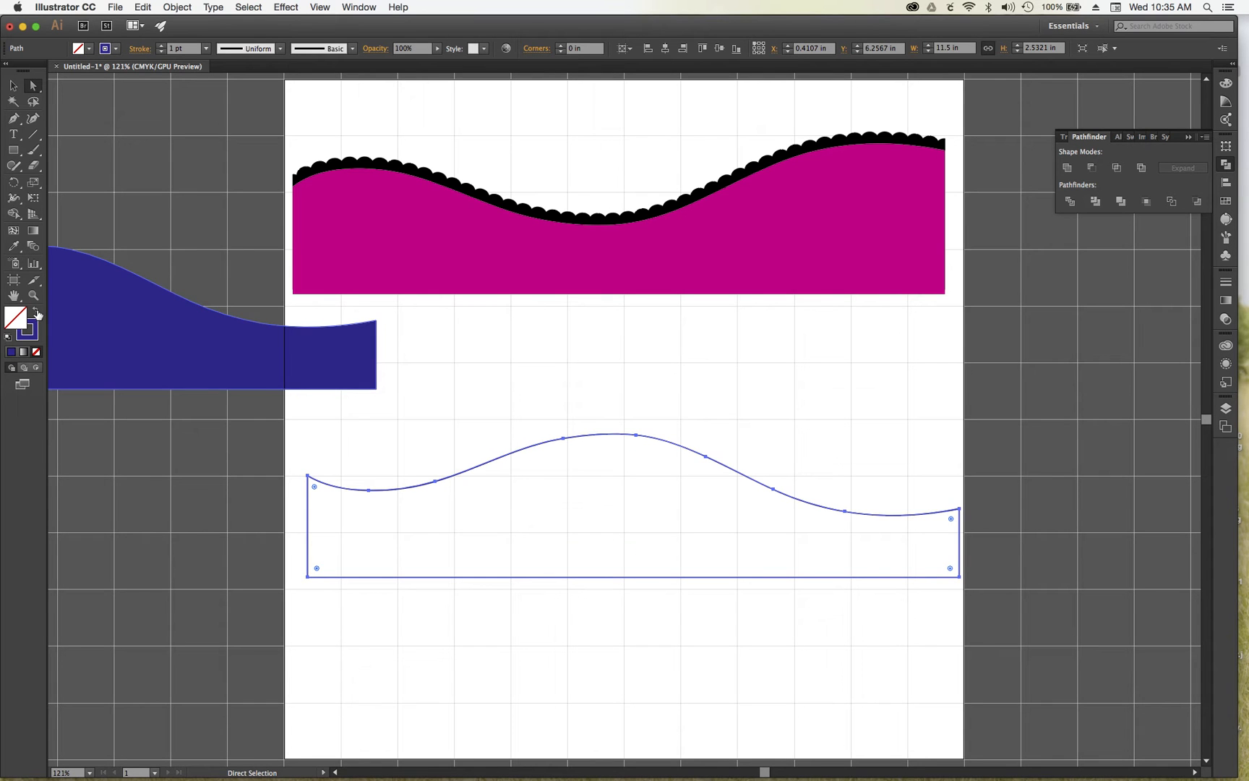
pyautogui.click(161, 47)
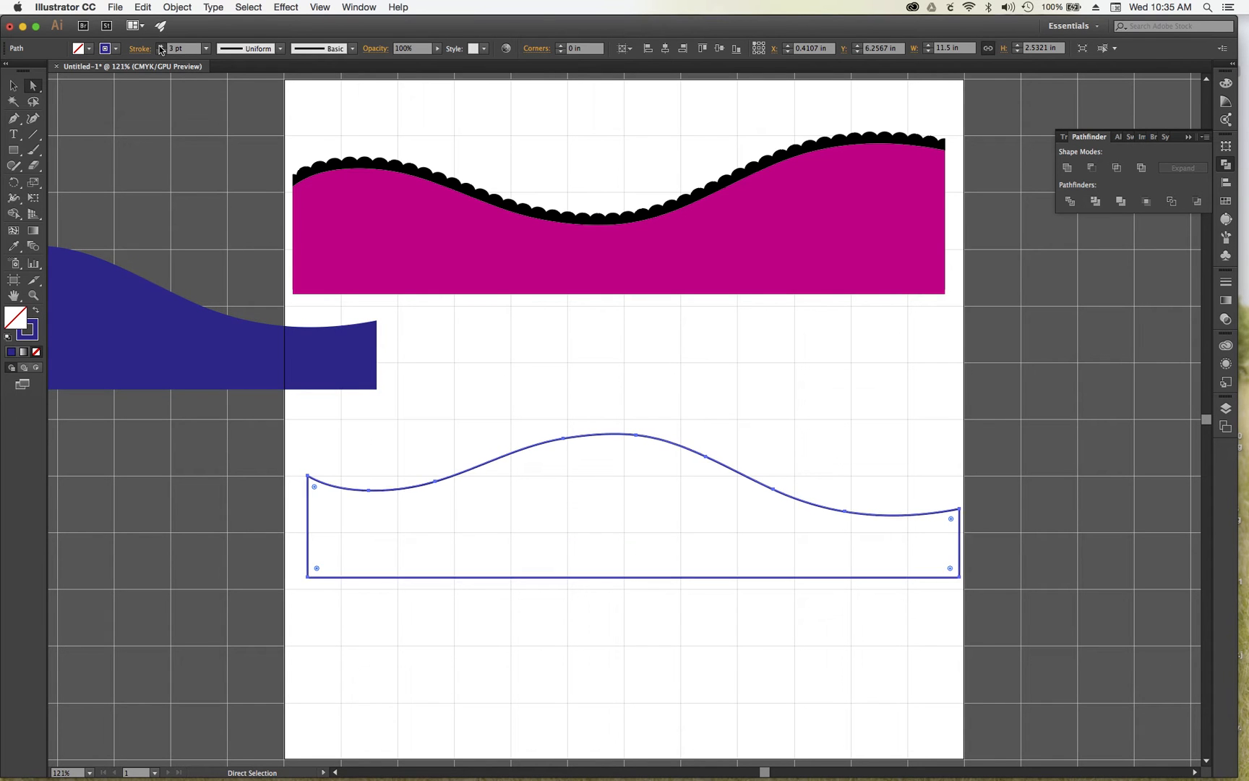
pyautogui.click(161, 49)
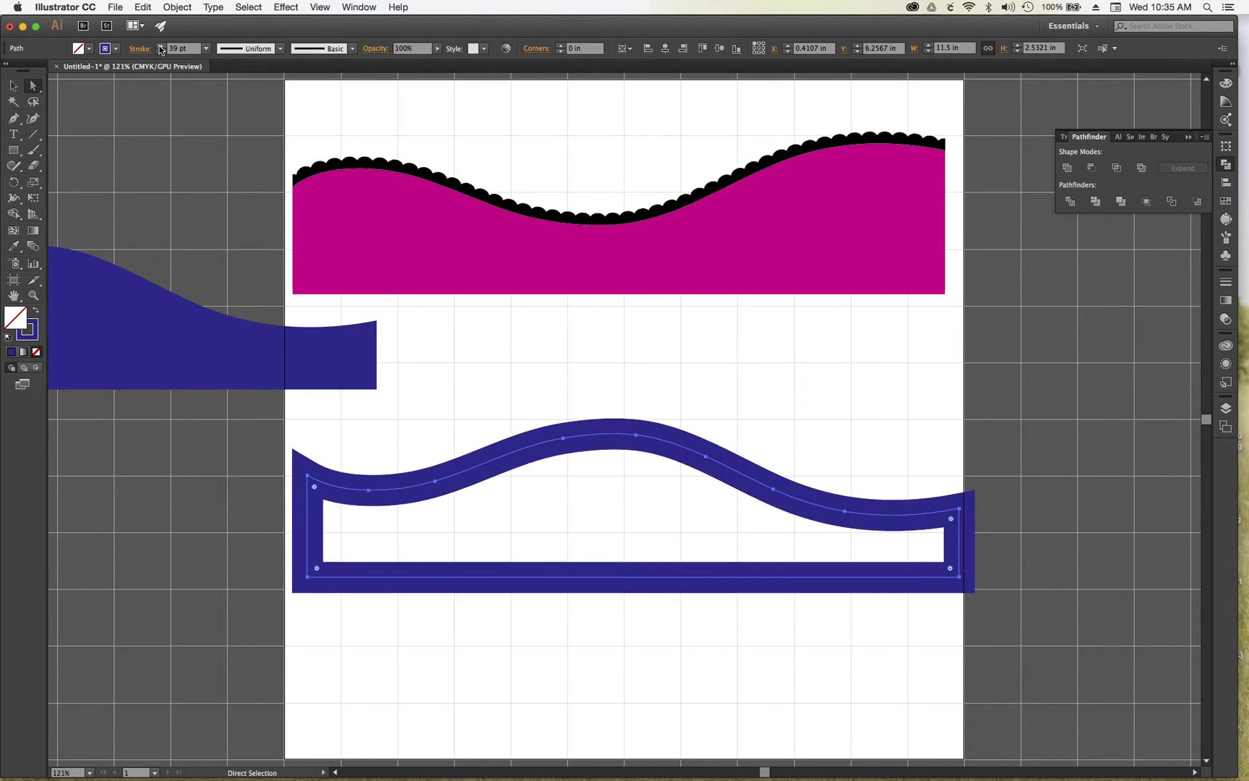
pyautogui.click(161, 47)
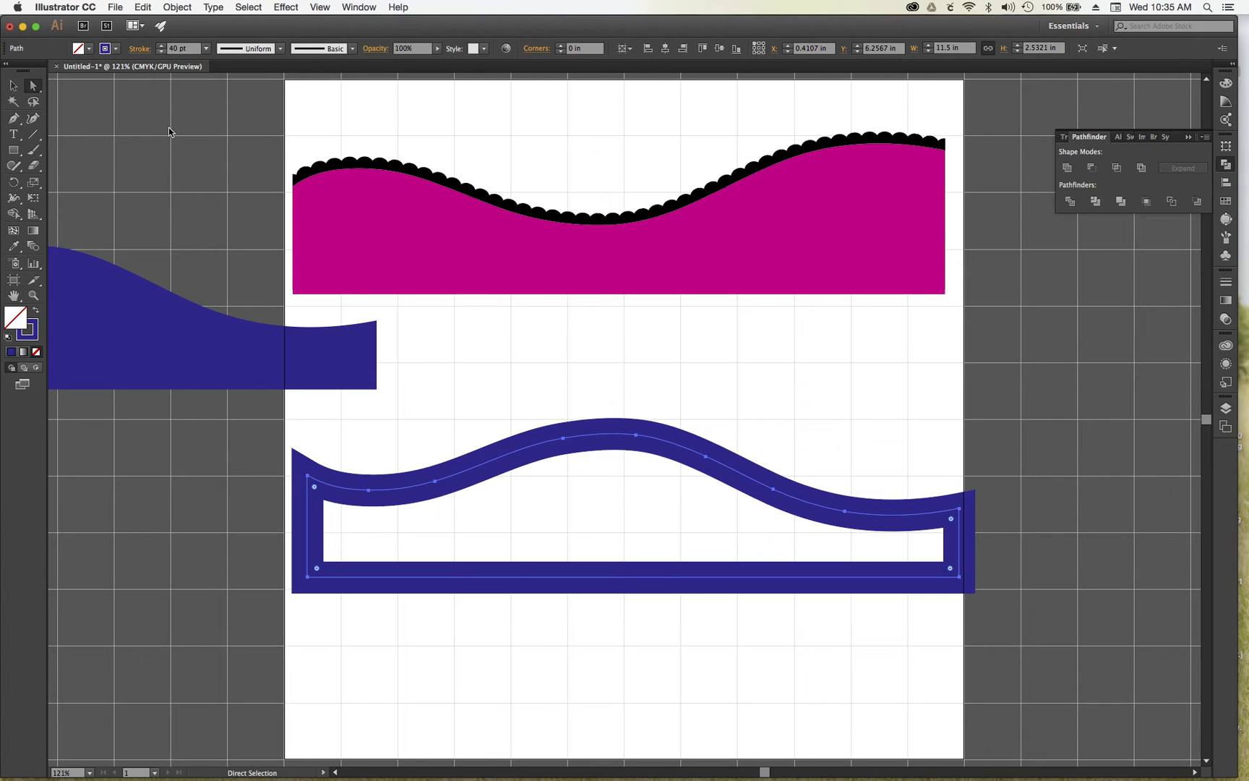
# Give the blue stroke round caps and round corners, and make it a dashed line with a 36 pt gap
pyautogui.click(139, 50)
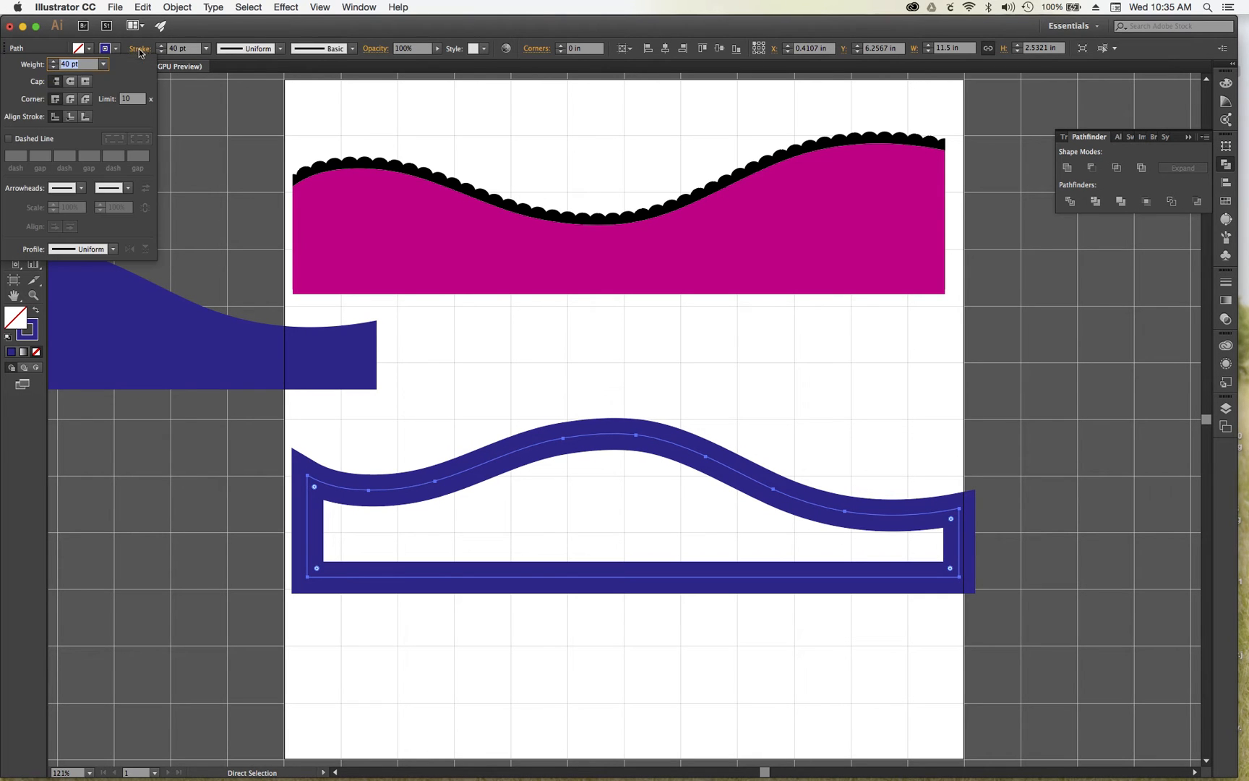
pyautogui.click(71, 98)
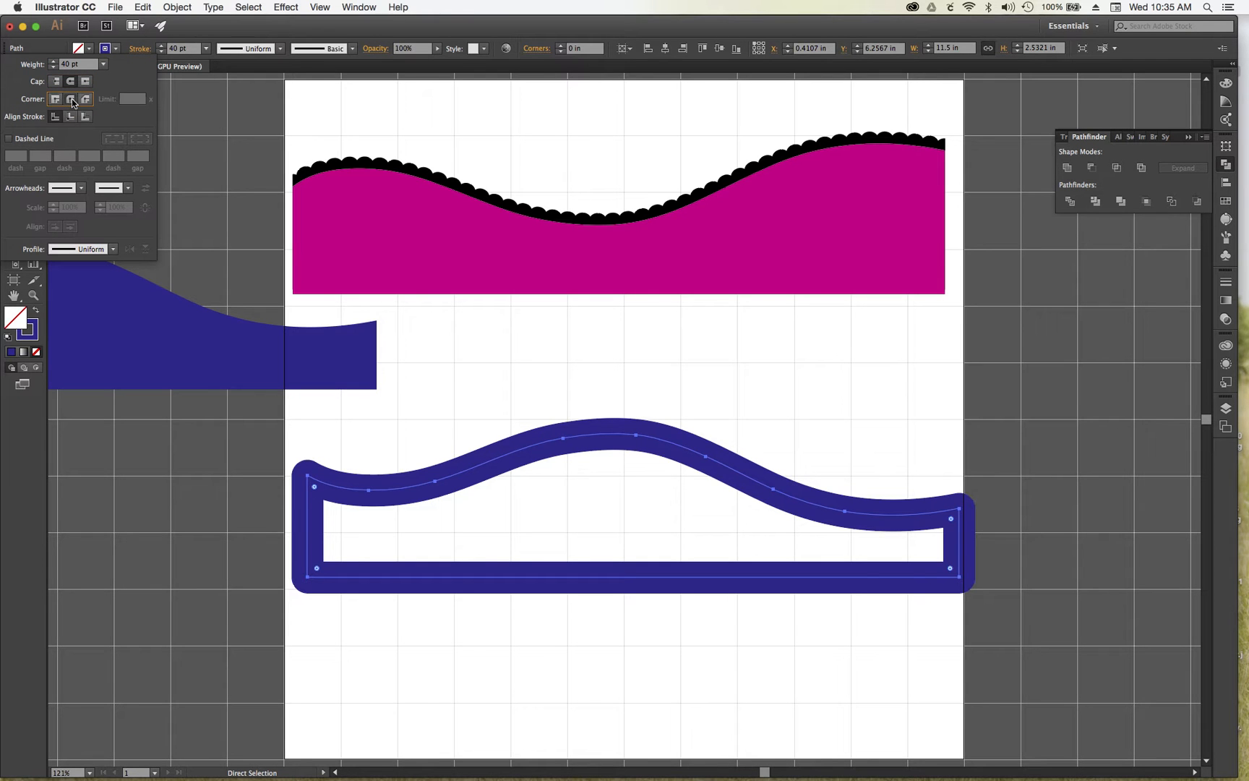
pyautogui.click(8, 138)
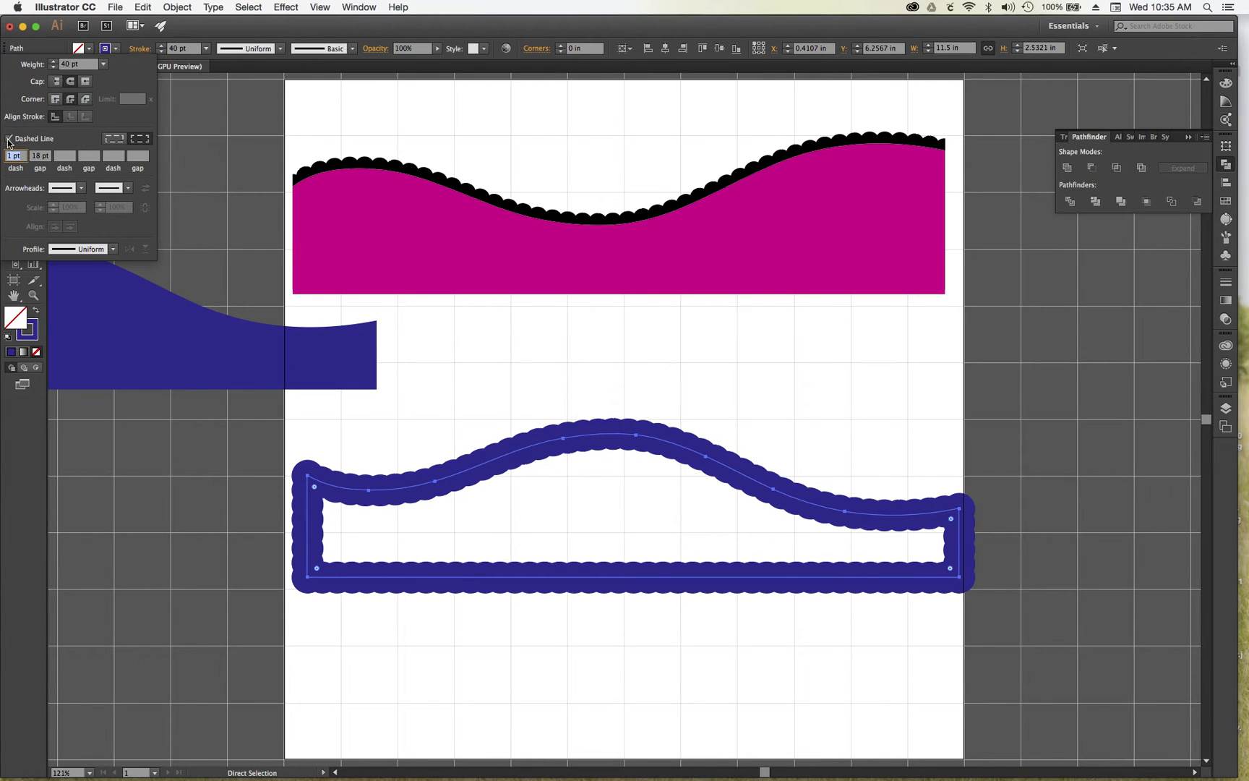
pyautogui.click(142, 141)
pyautogui.write('36')
pyautogui.press('Return')
pyautogui.click(66, 156)
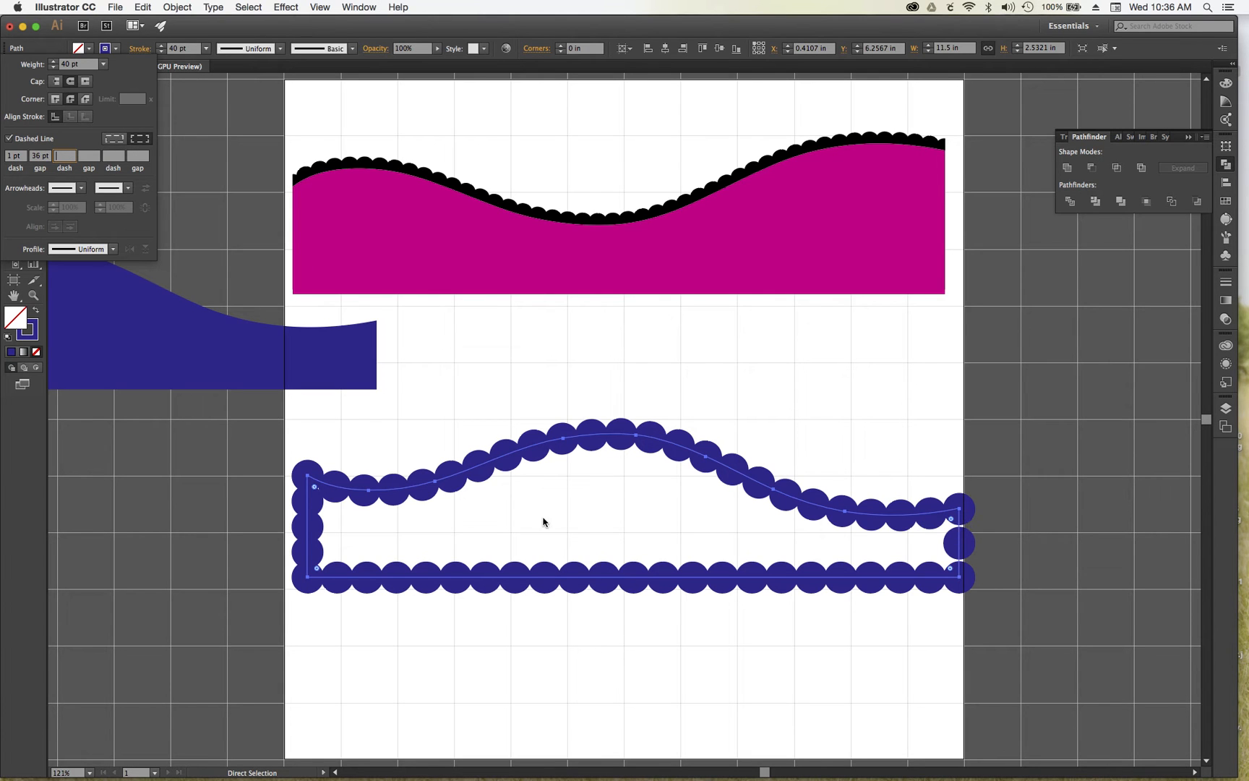
# Adjust the blue stroke's dash pattern to a 4 pt dash with a 38 pt gap, trying a 2 pt dash first
pyautogui.click(42, 159)
pyautogui.write('3')
pyautogui.click(64, 156)
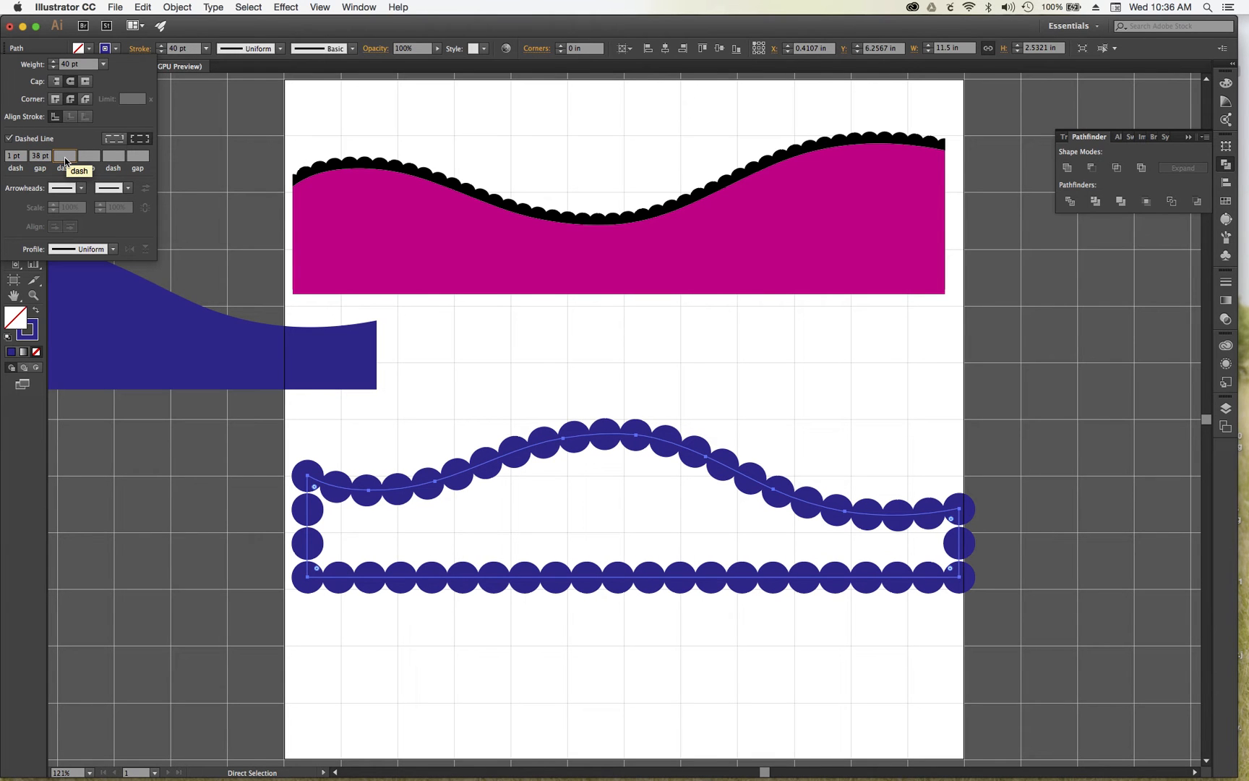
pyautogui.click(5, 158)
pyautogui.write('2')
pyautogui.click(67, 157)
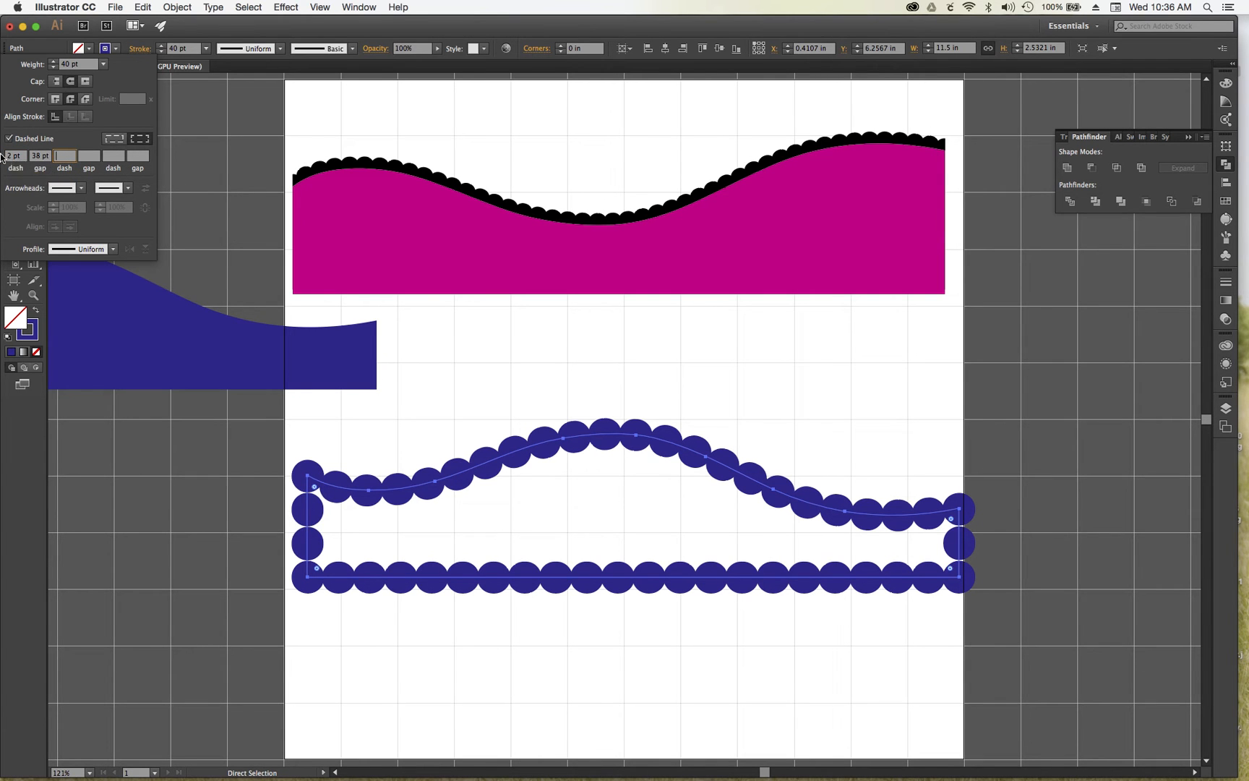
pyautogui.click(7, 158)
pyautogui.write('4')
pyautogui.click(70, 157)
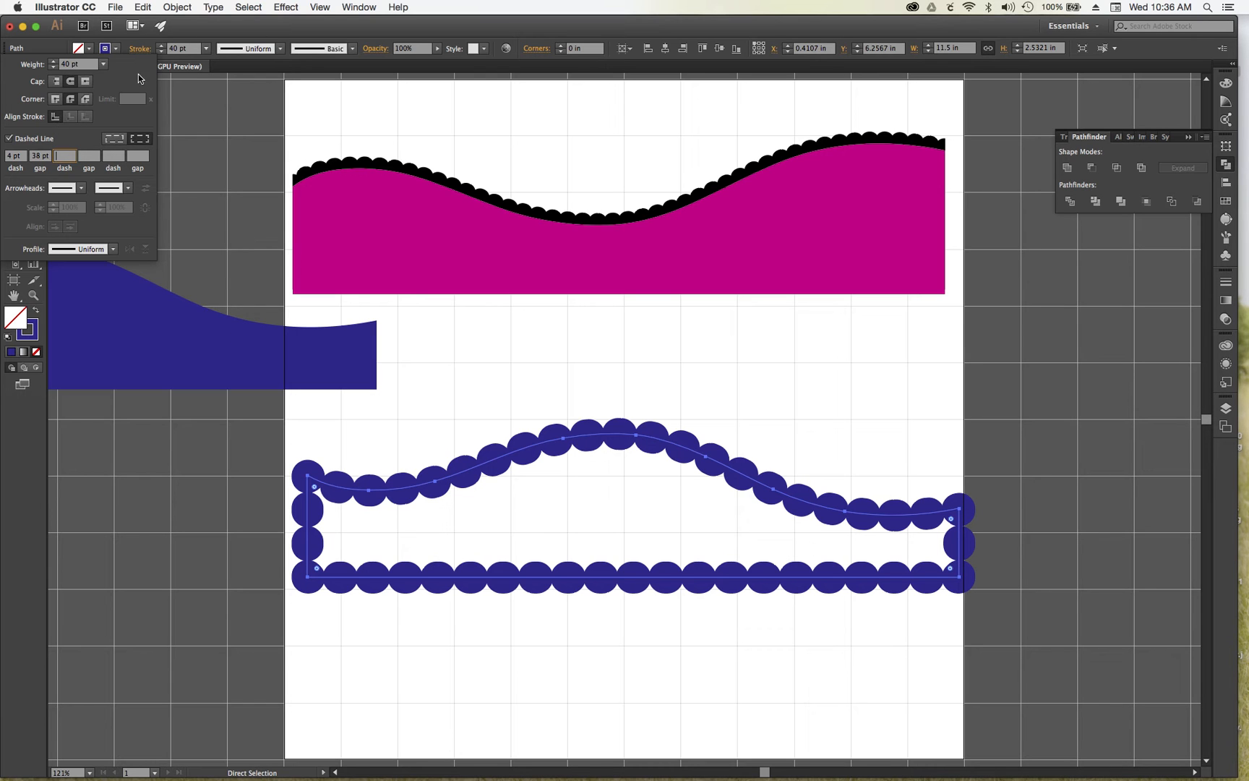
pyautogui.click(193, 136)
# Convert the blue wave's dotted stroke into filled shapes with Outline Stroke
pyautogui.click(13, 85)
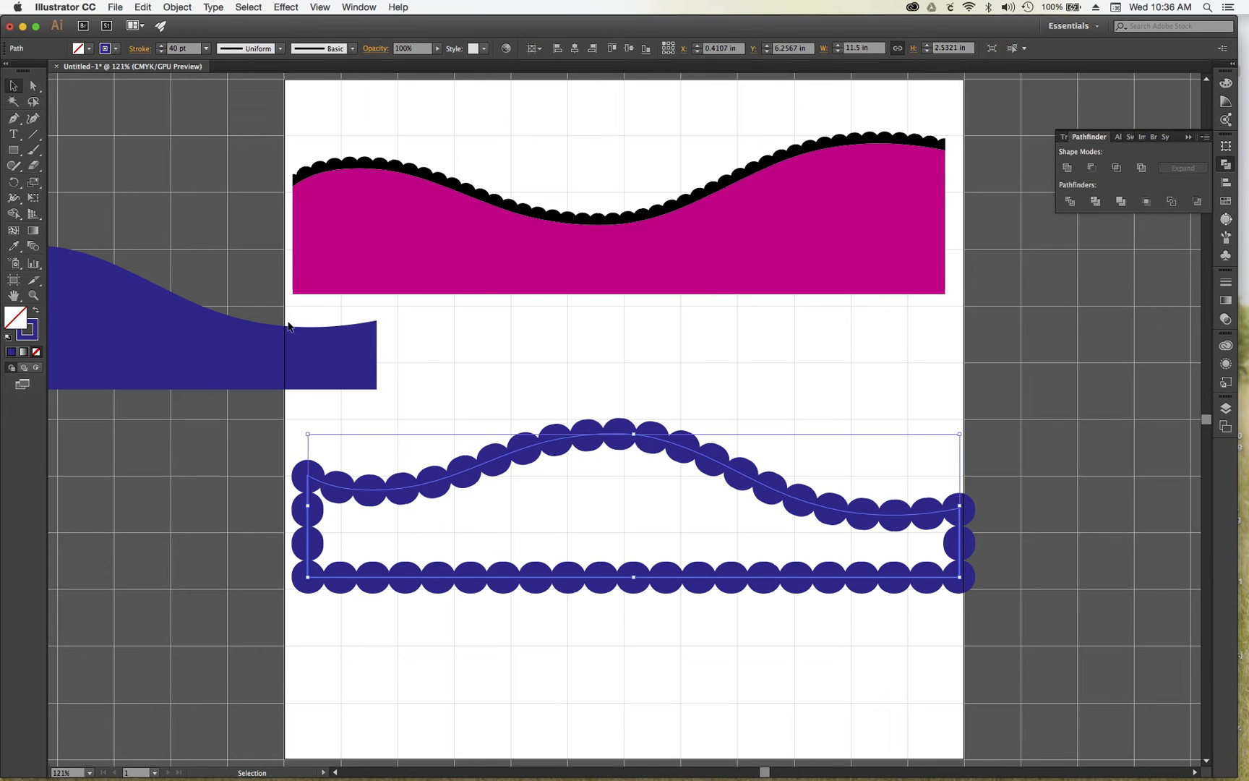
pyautogui.click(440, 399)
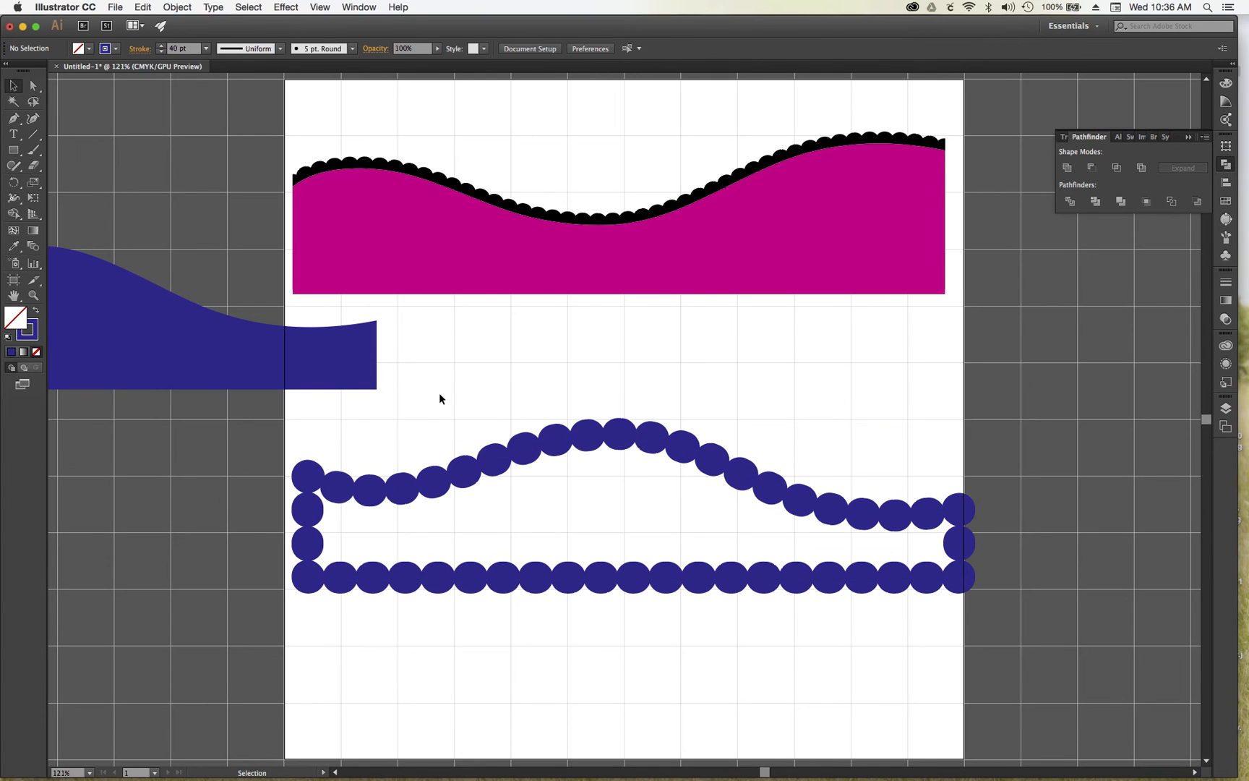
pyautogui.click(412, 498)
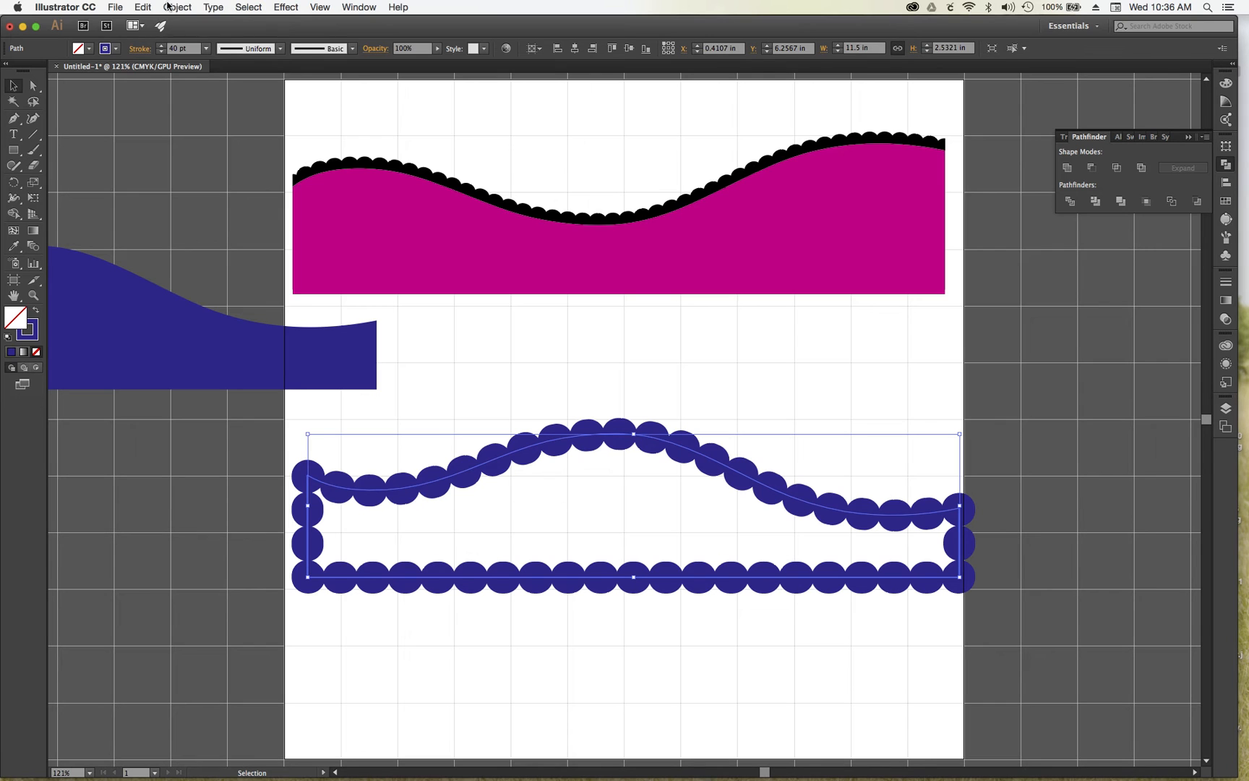
pyautogui.click(168, 7)
pyautogui.moveTo(188, 251)
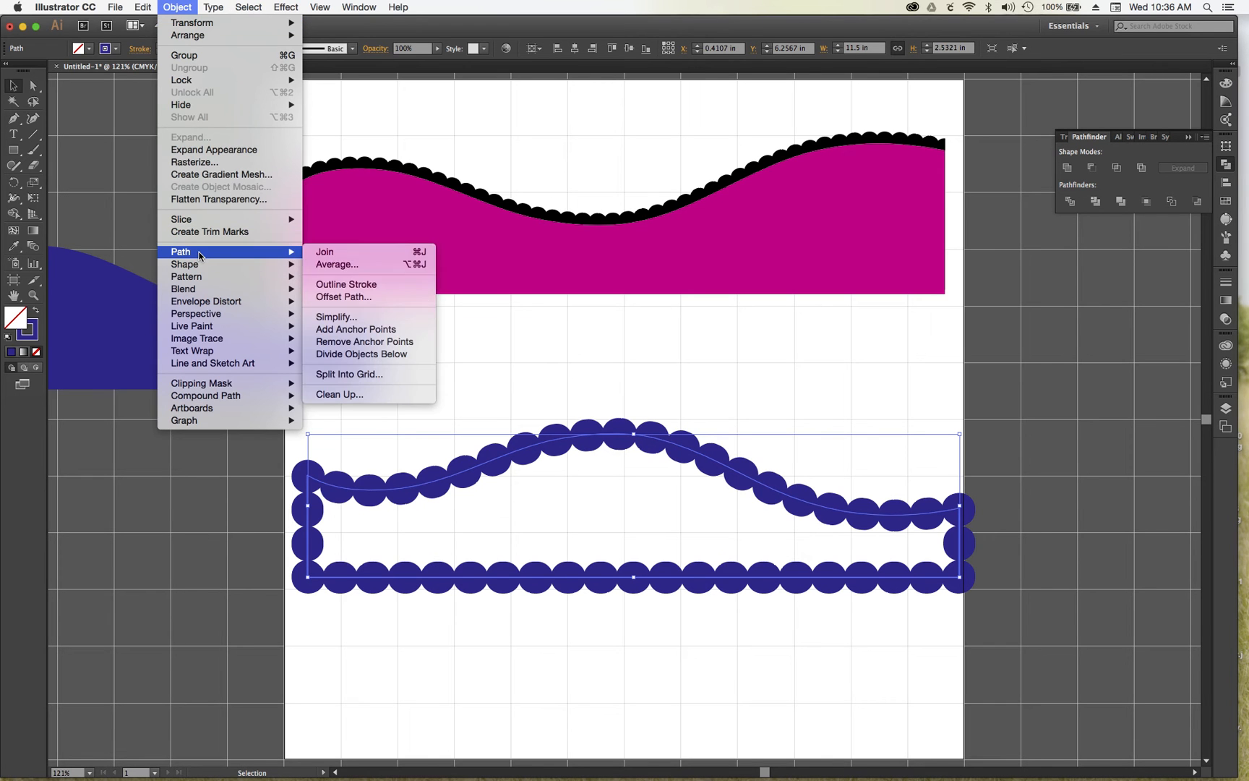
pyautogui.click(333, 287)
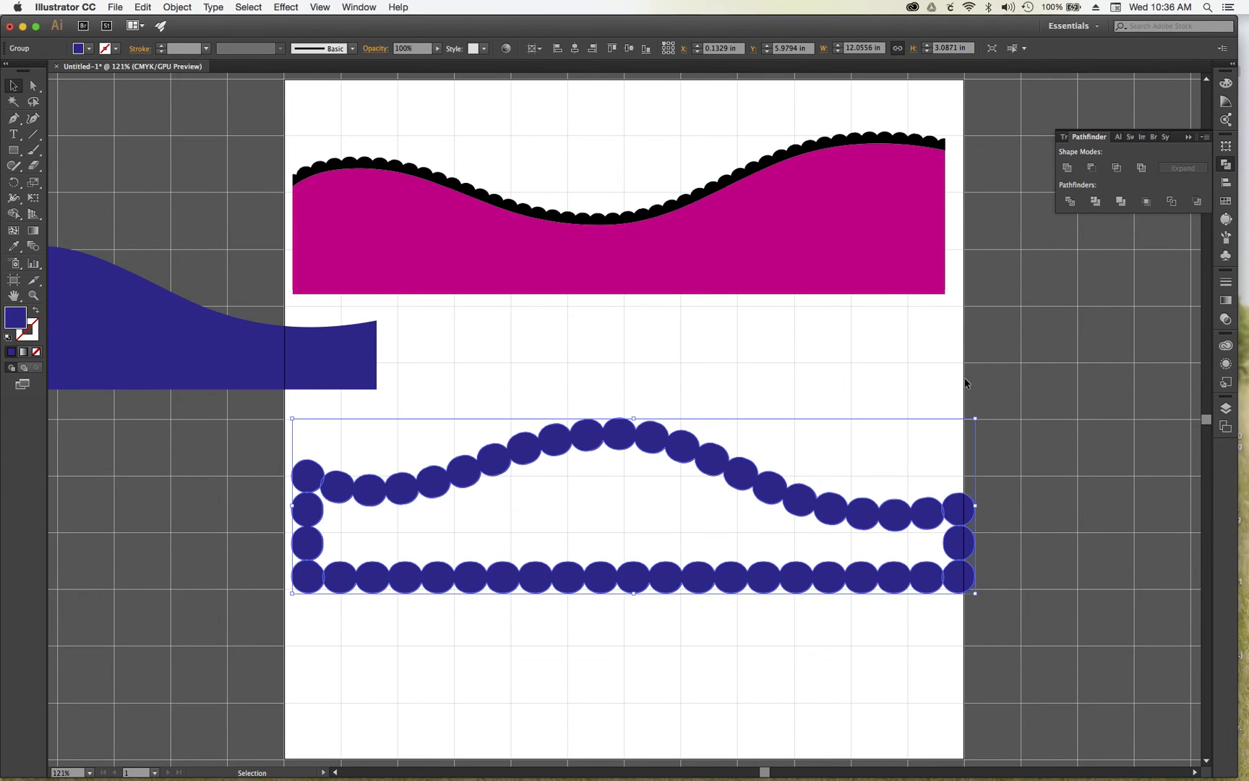
# Unite the blue wave's overlapping circles into a single compound shape
pyautogui.click(1068, 168)
pyautogui.click(13, 150)
pyautogui.press('shift+super+a')
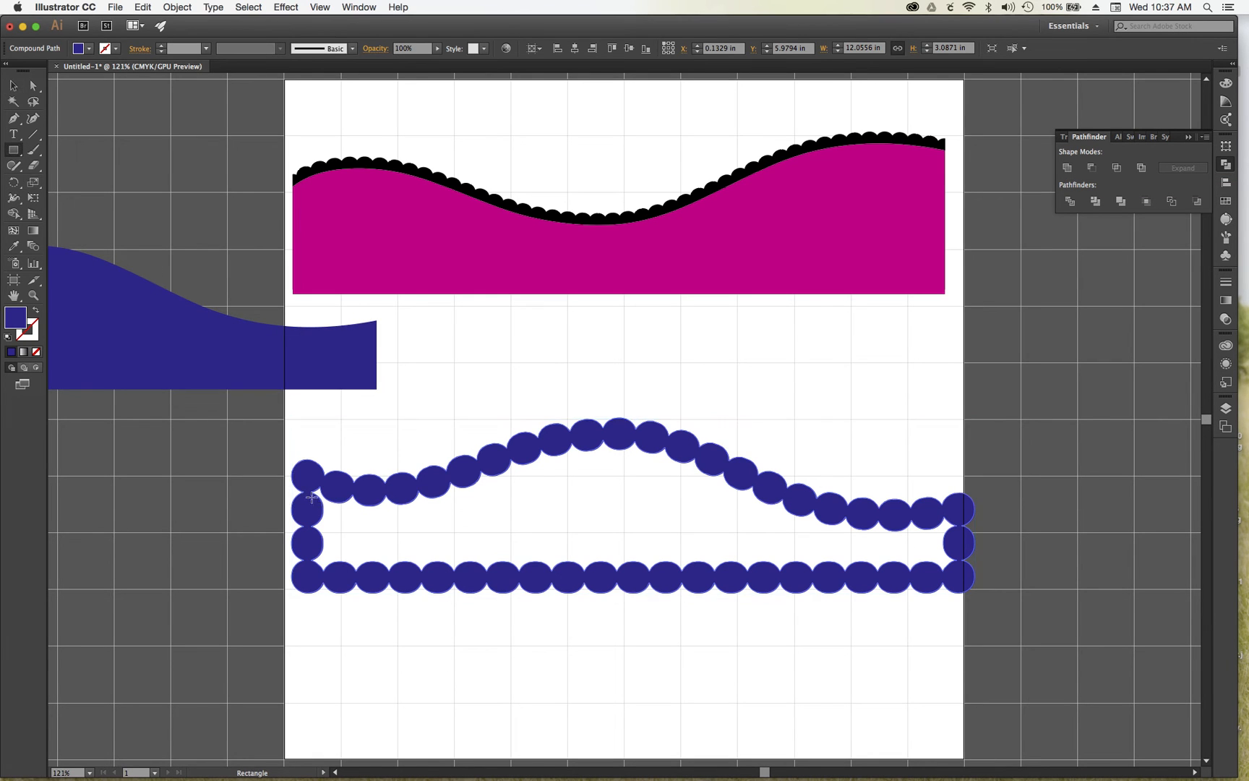
# Draw a rectangle about 0.93 by 3.58 in beside the circle outline's left edge and fill it black
pyautogui.moveTo(246, 438); pyautogui.dragTo(300, 640)
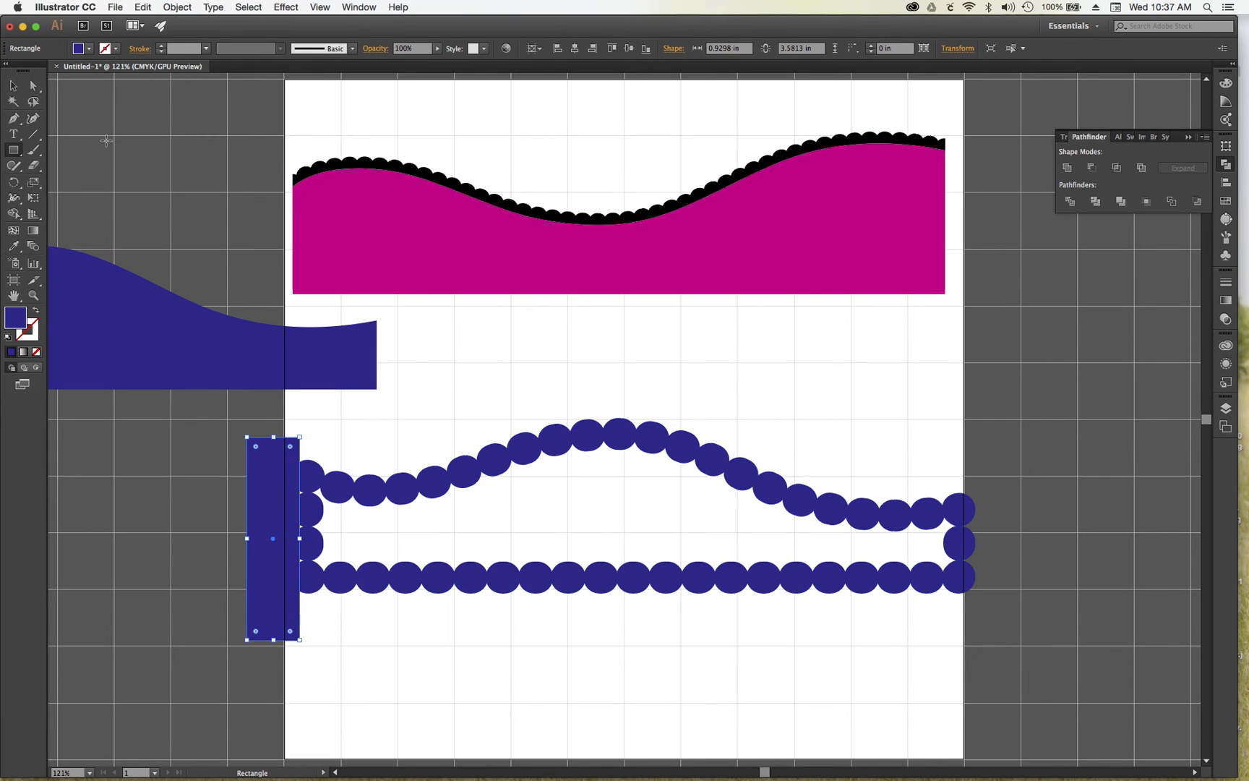
pyautogui.click(89, 49)
pyautogui.click(67, 75)
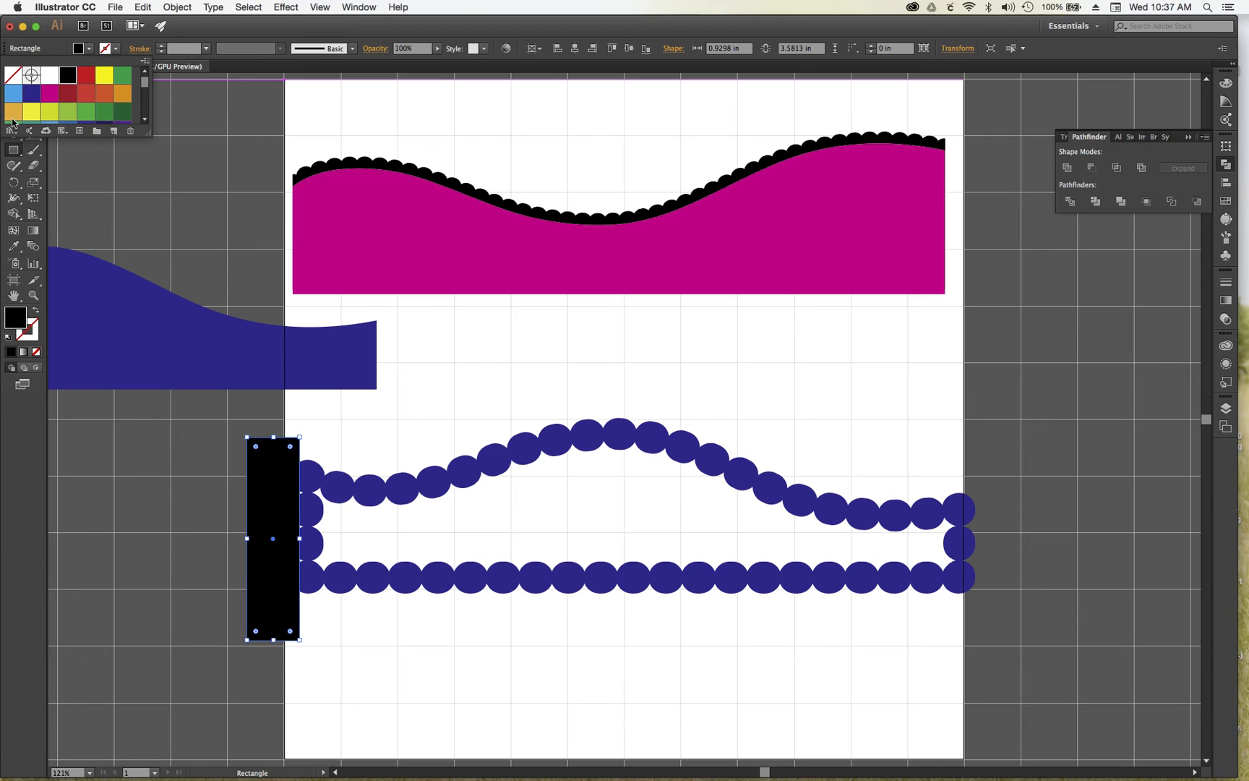
pyautogui.click(98, 157)
pyautogui.click(13, 86)
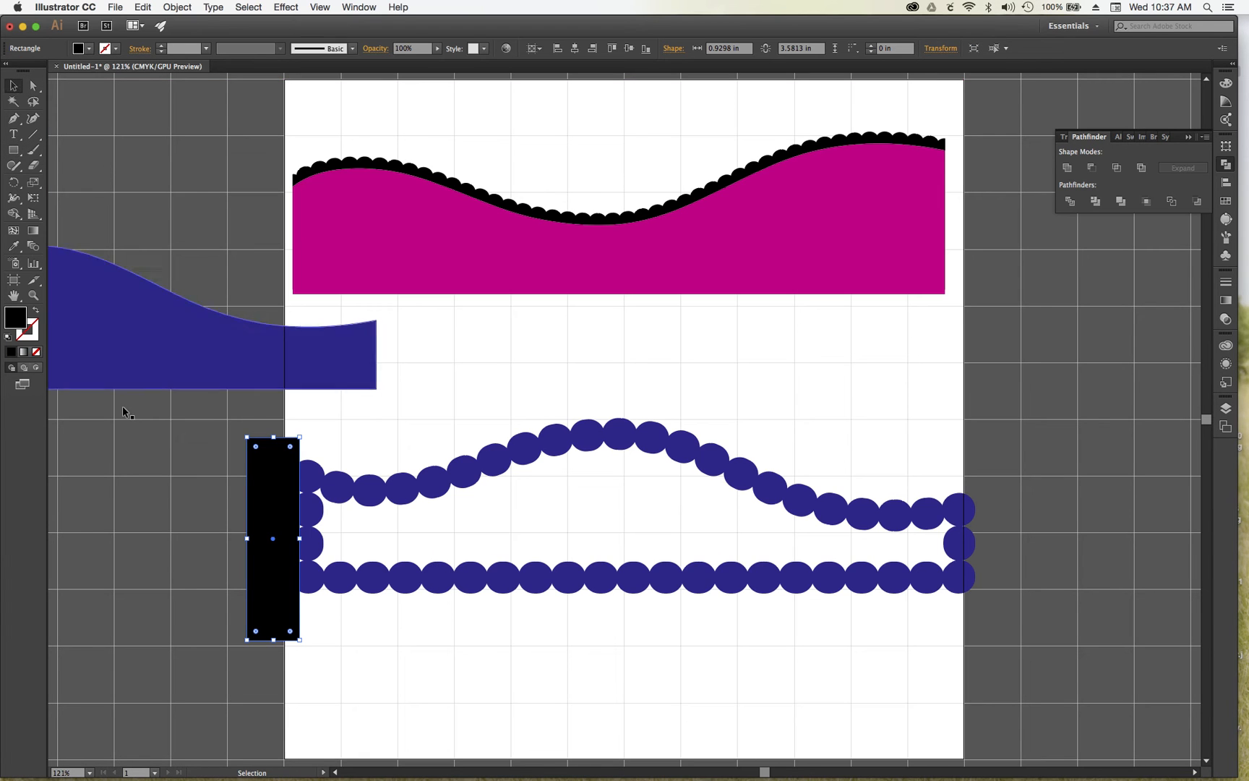
# Place the black rectangle over the outer half of the left circle column and subtract it with Minus Front
pyautogui.moveTo(265, 522); pyautogui.dragTo(233, 510)
pyautogui.moveTo(235, 593); pyautogui.dragTo(278, 594)
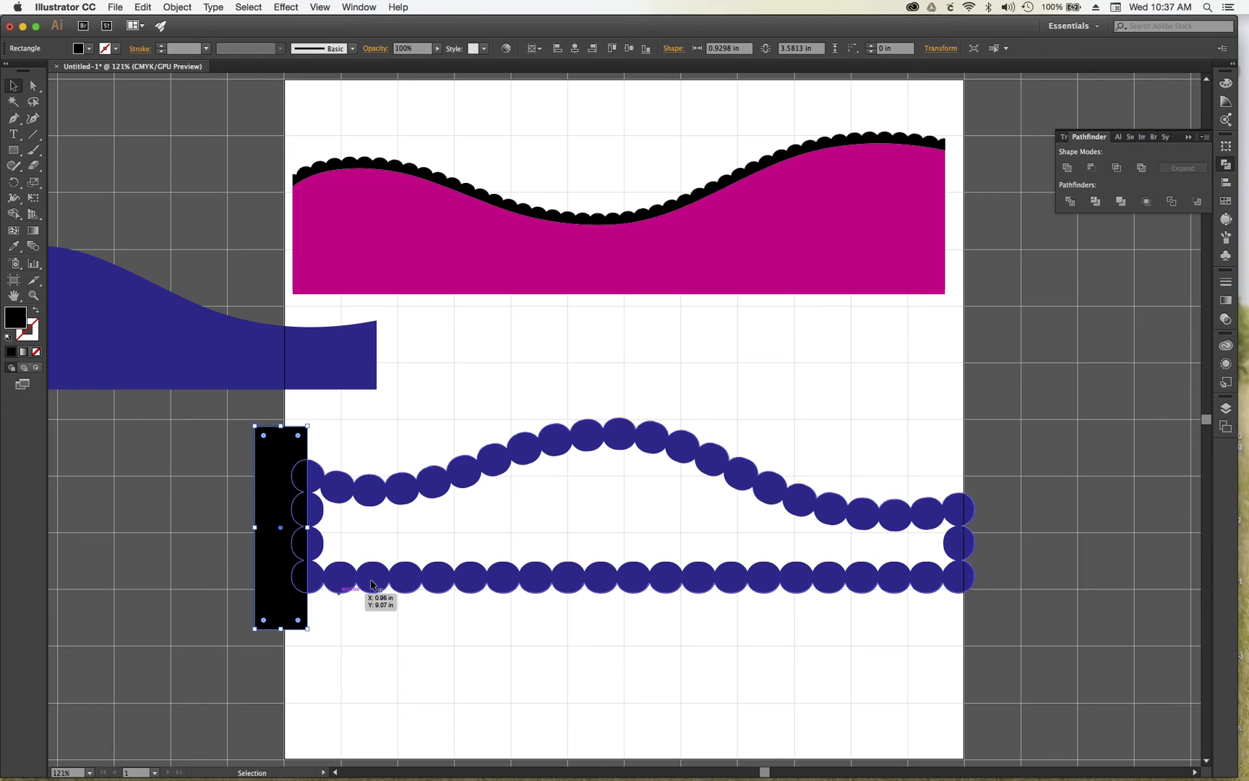
pyautogui.keyDown('shift'); pyautogui.click(418, 491); pyautogui.keyUp('shift')
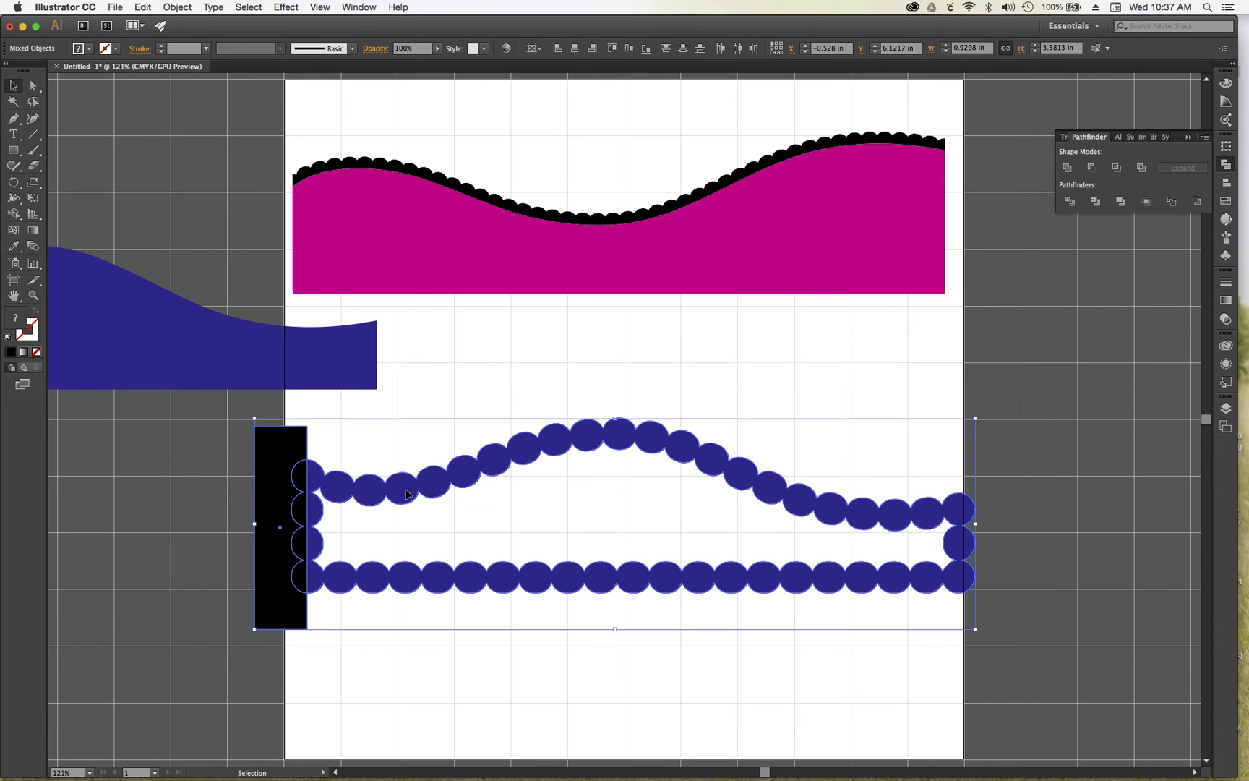
pyautogui.click(1093, 169)
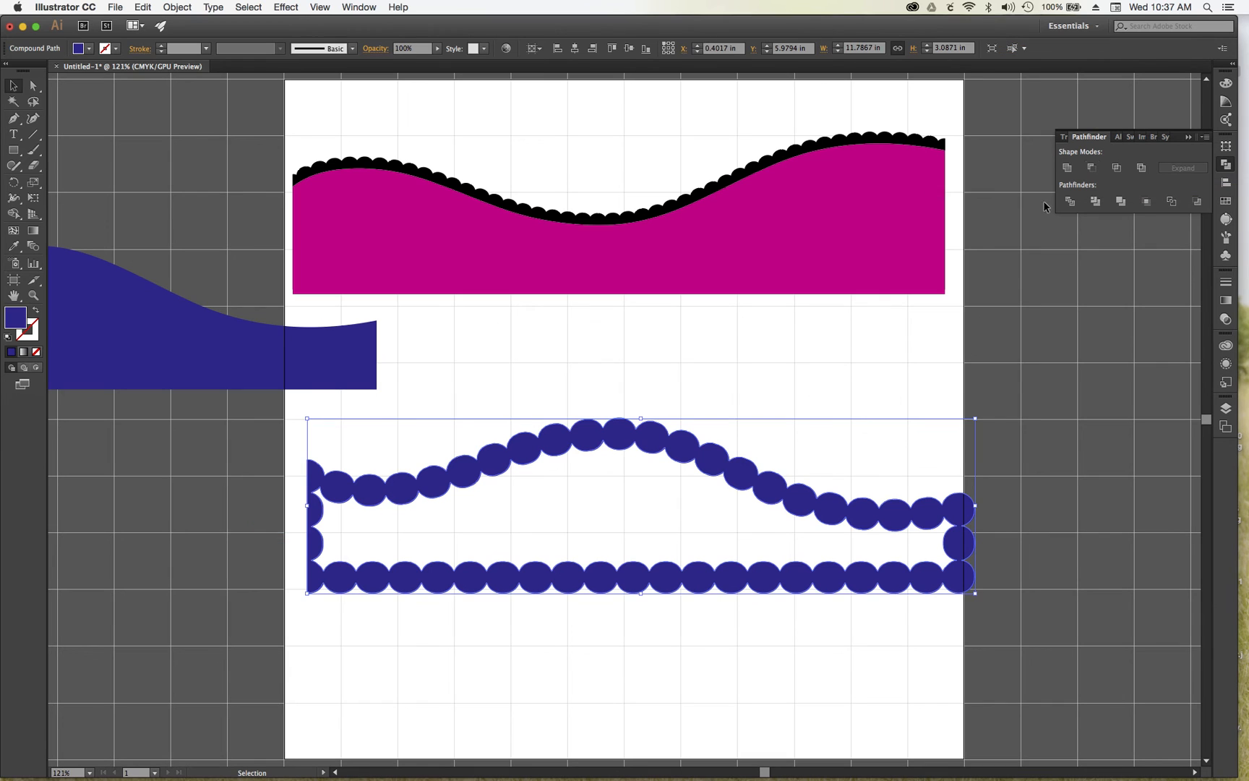
# Draw a rectangle about 1.06 by 2.36 in beside the circle outline's right edge and fill it black
pyautogui.click(13, 150)
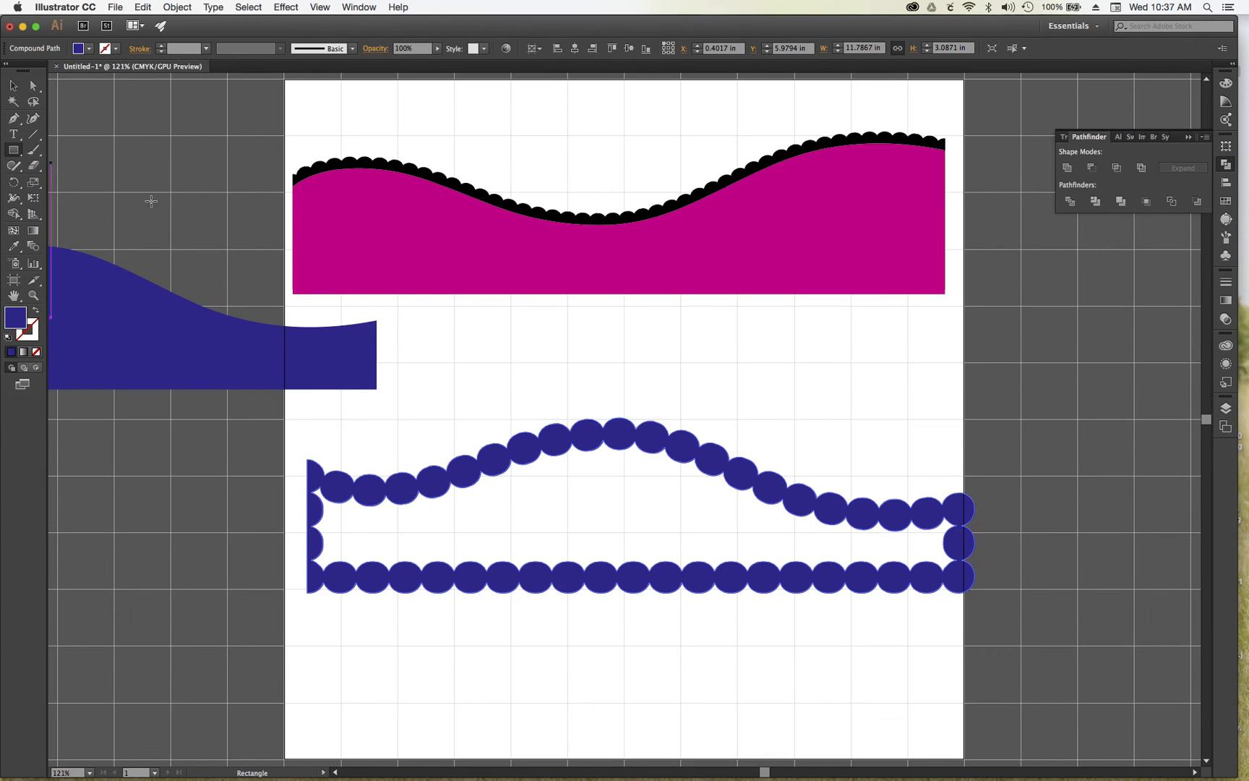
pyautogui.moveTo(995, 476); pyautogui.dragTo(1056, 610)
pyautogui.press('v')
pyautogui.click(77, 50)
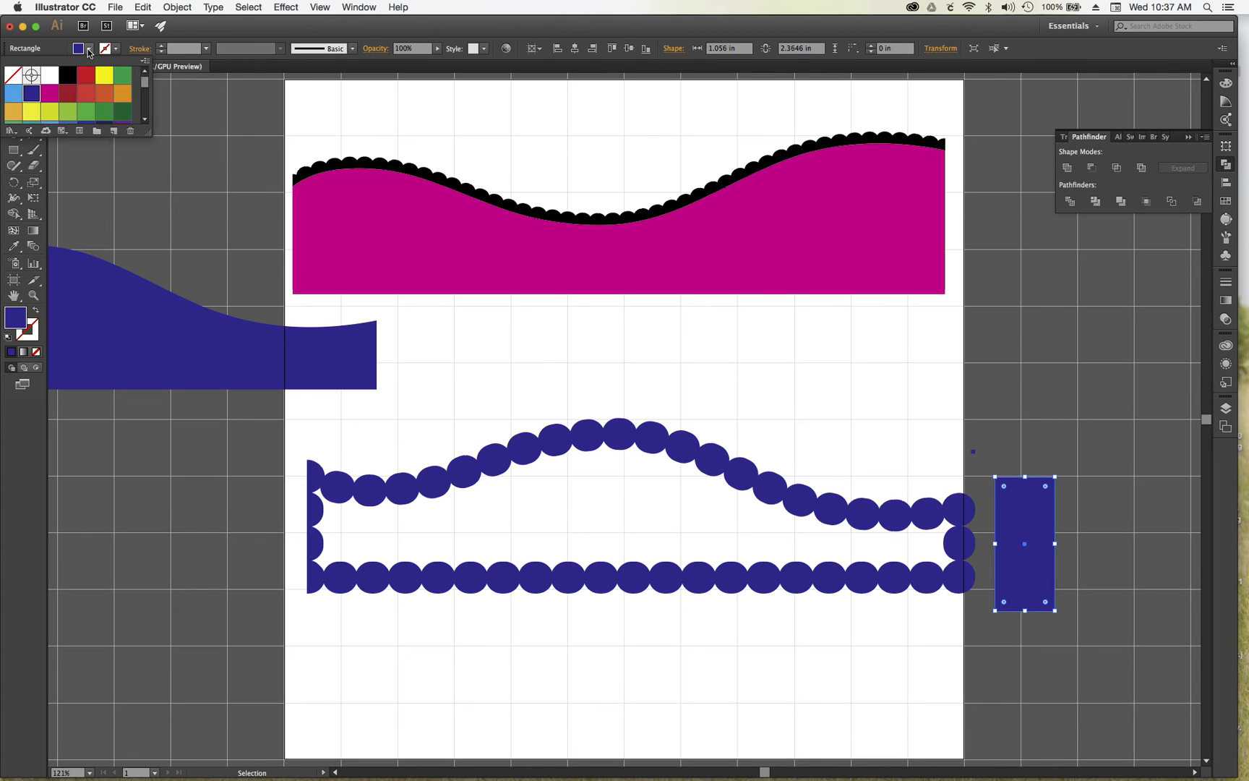
pyautogui.click(67, 75)
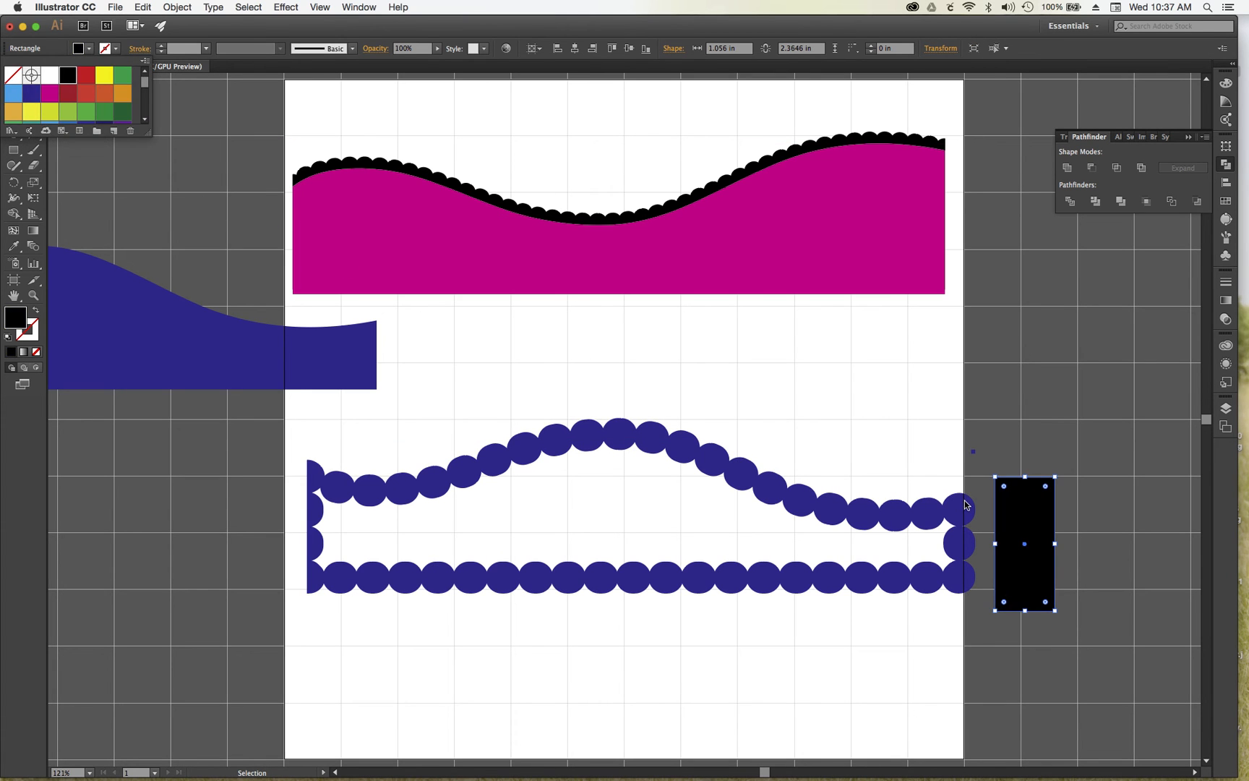
pyautogui.click(1025, 512)
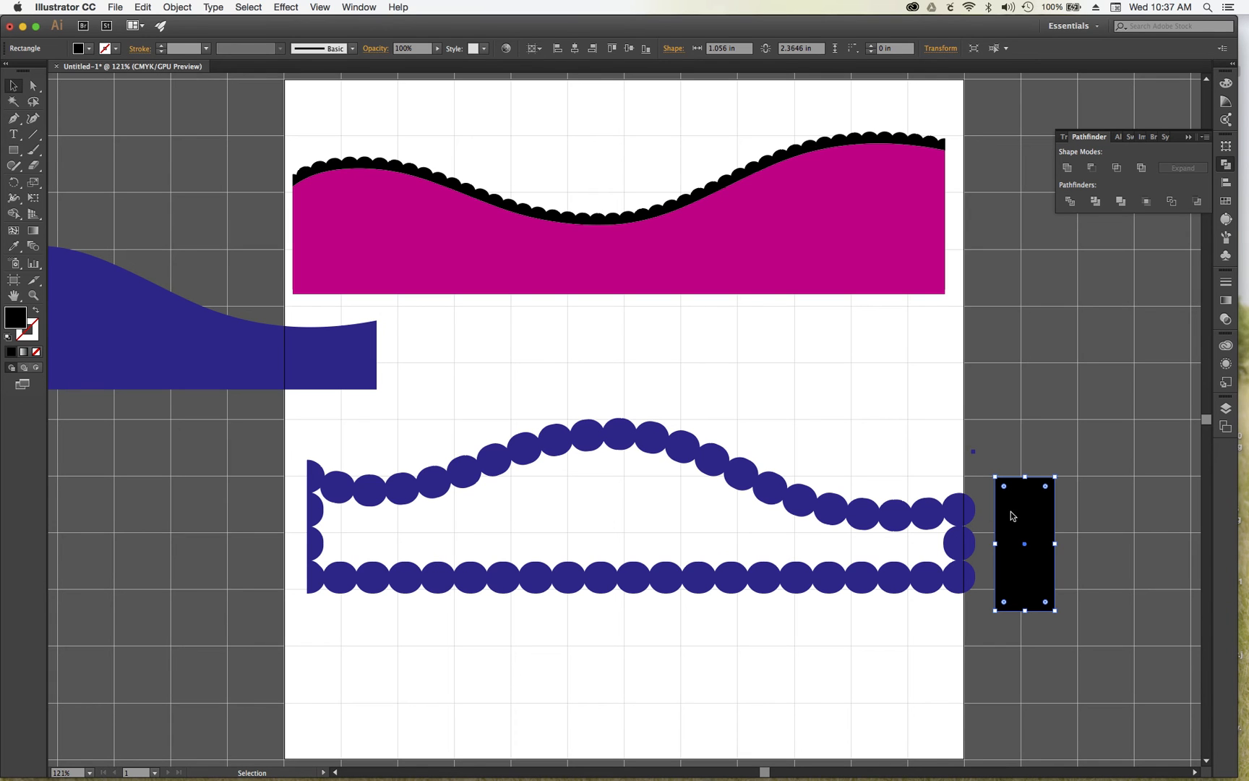
# Place the black rectangle over the outer half of the right circle column and subtract it with Minus Front
pyautogui.click(1093, 504)
pyautogui.moveTo(1032, 517); pyautogui.dragTo(1001, 517)
pyautogui.keyDown('shift'); pyautogui.click(925, 517); pyautogui.keyUp('shift')
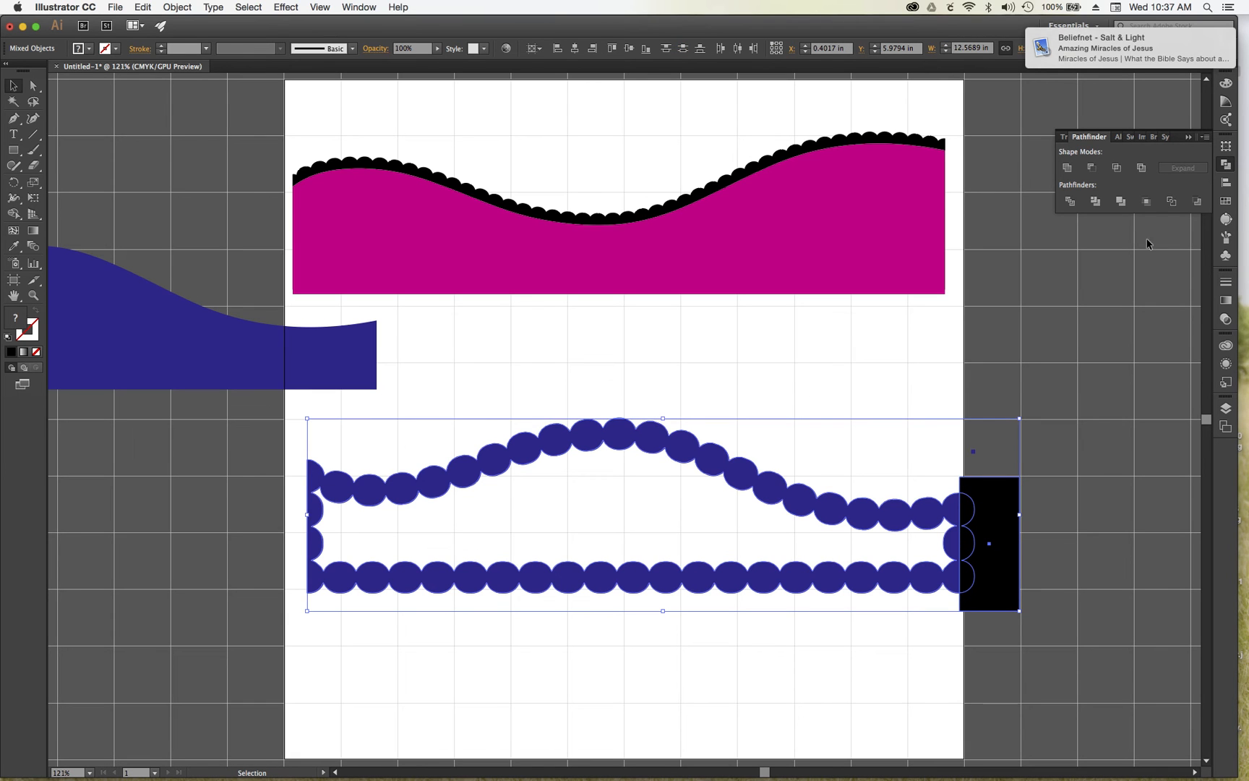
pyautogui.click(1092, 166)
# Delete the tiny stray rectangle beside the circle outline's upper right
pyautogui.click(1028, 365)
pyautogui.click(974, 450)
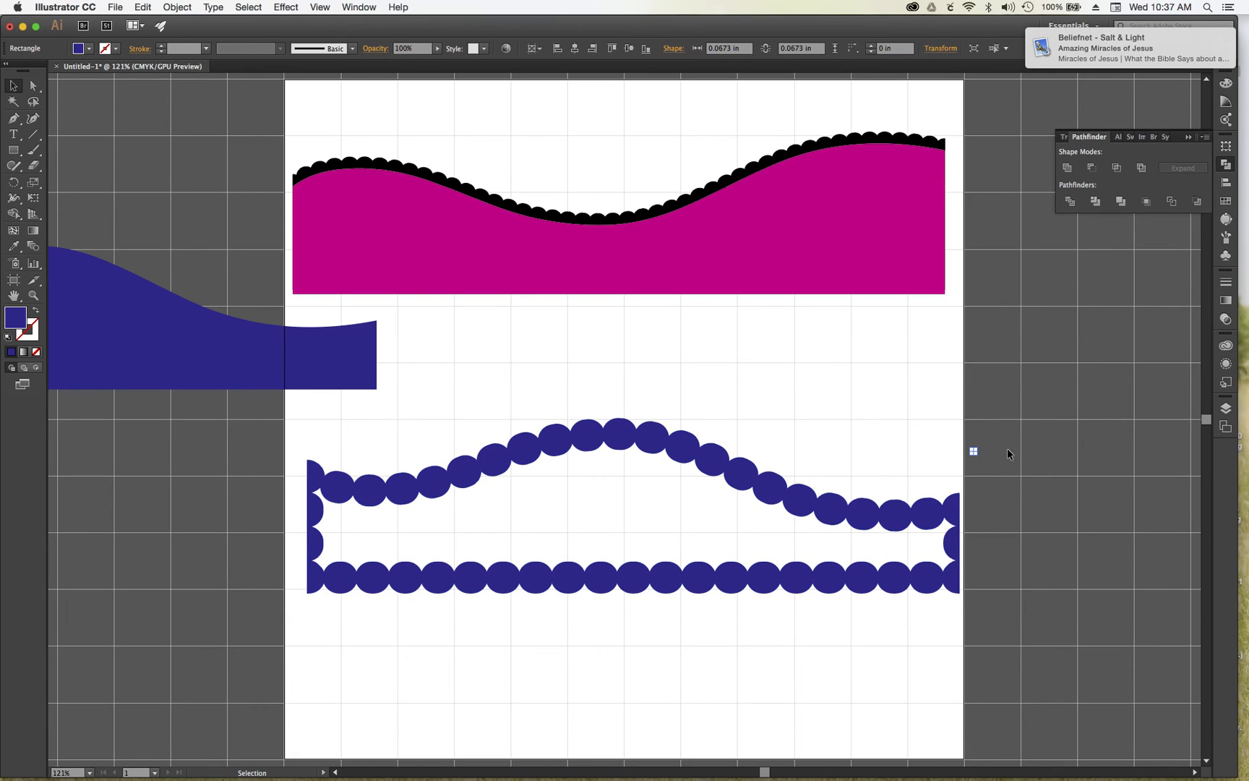
pyautogui.press('Delete')
# Draw a rectangle about 13.3 by 2.31 in just below the circle outline and fill it black
pyautogui.click(13, 149)
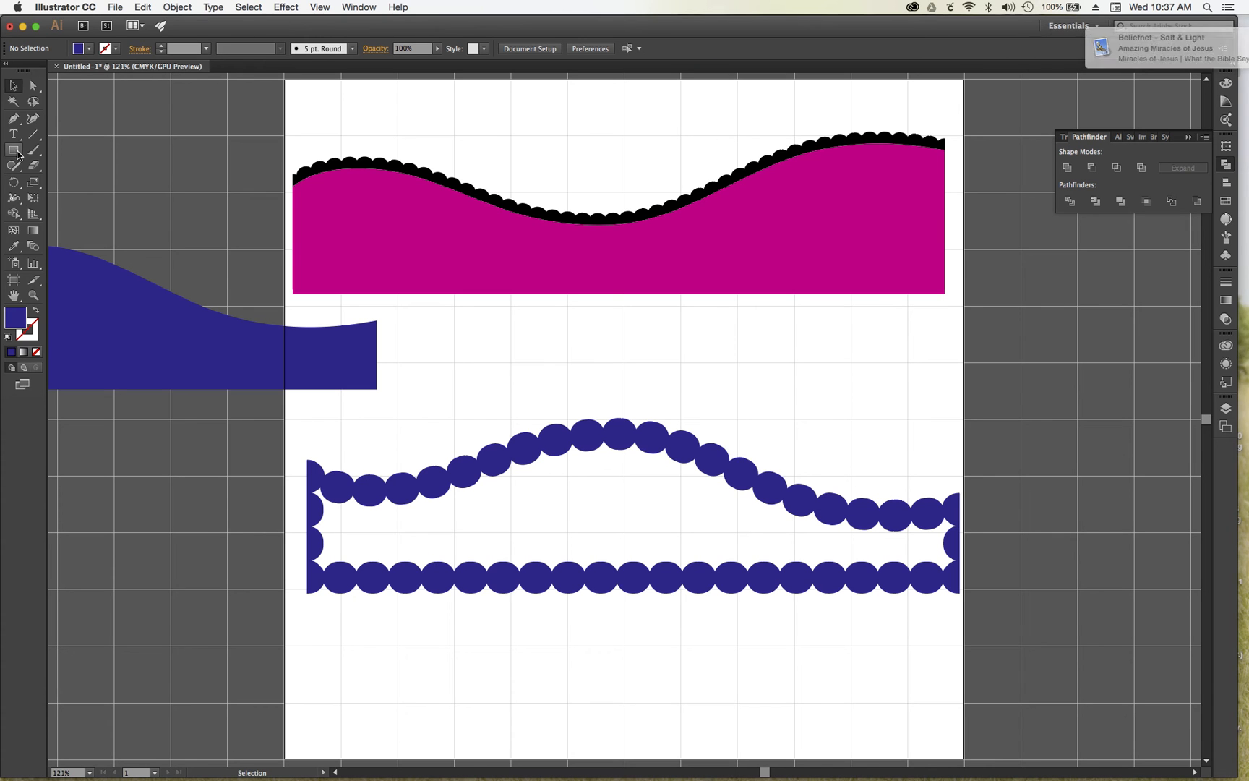
pyautogui.moveTo(263, 596)
pyautogui.mouseDown()
pyautogui.moveTo(624, 695)
pyautogui.moveTo(1015, 726)
pyautogui.mouseUp()
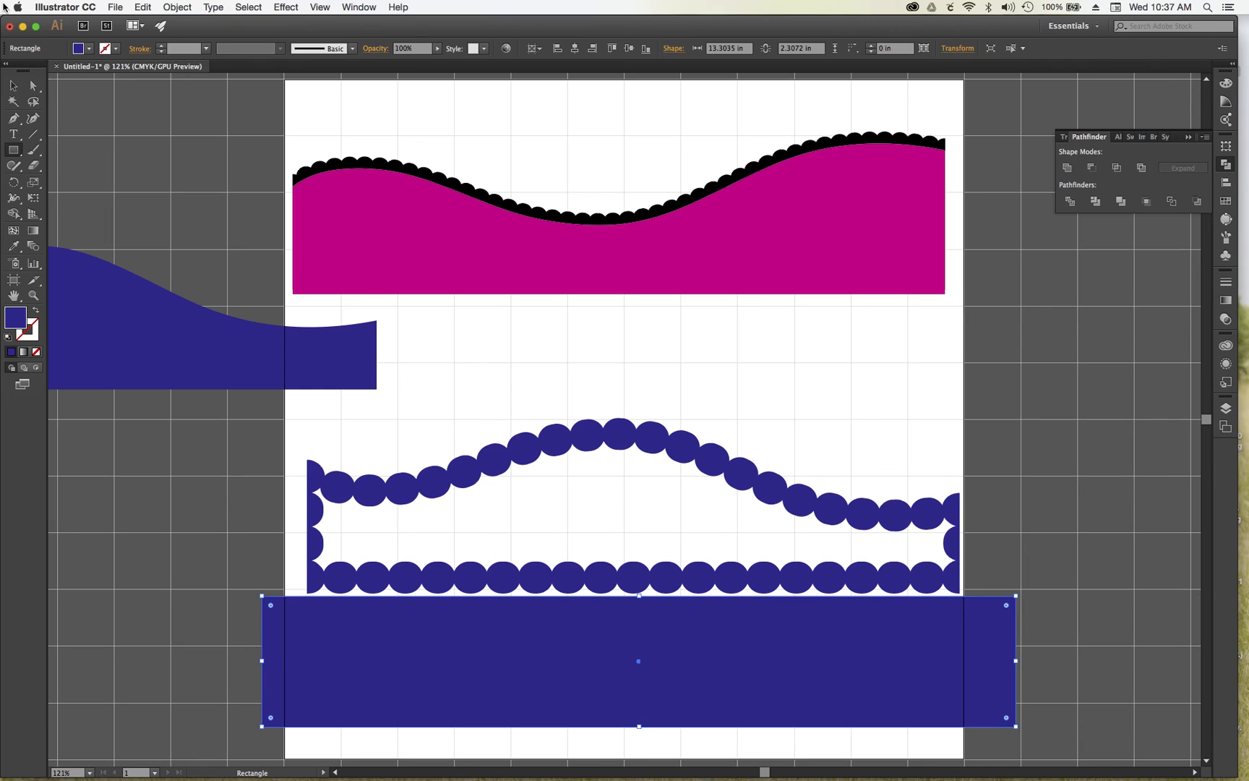
pyautogui.click(88, 48)
pyautogui.click(68, 74)
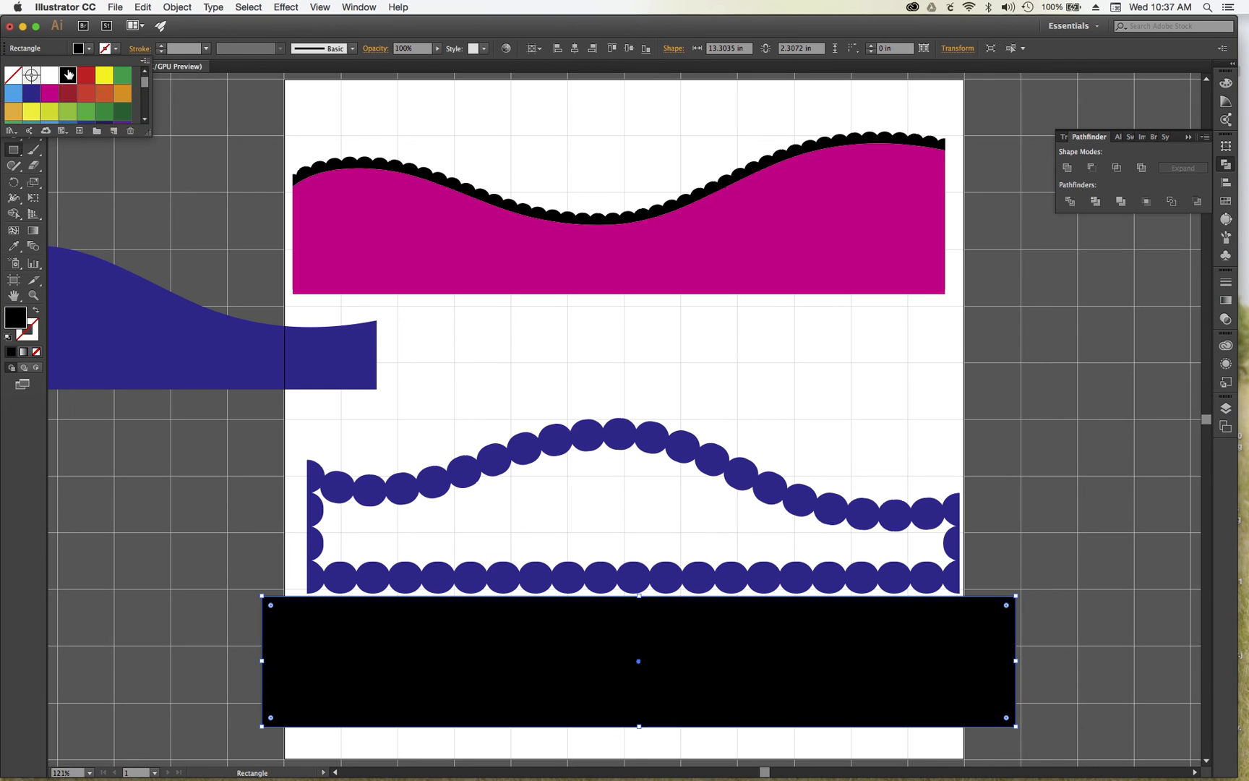
pyautogui.click(217, 527)
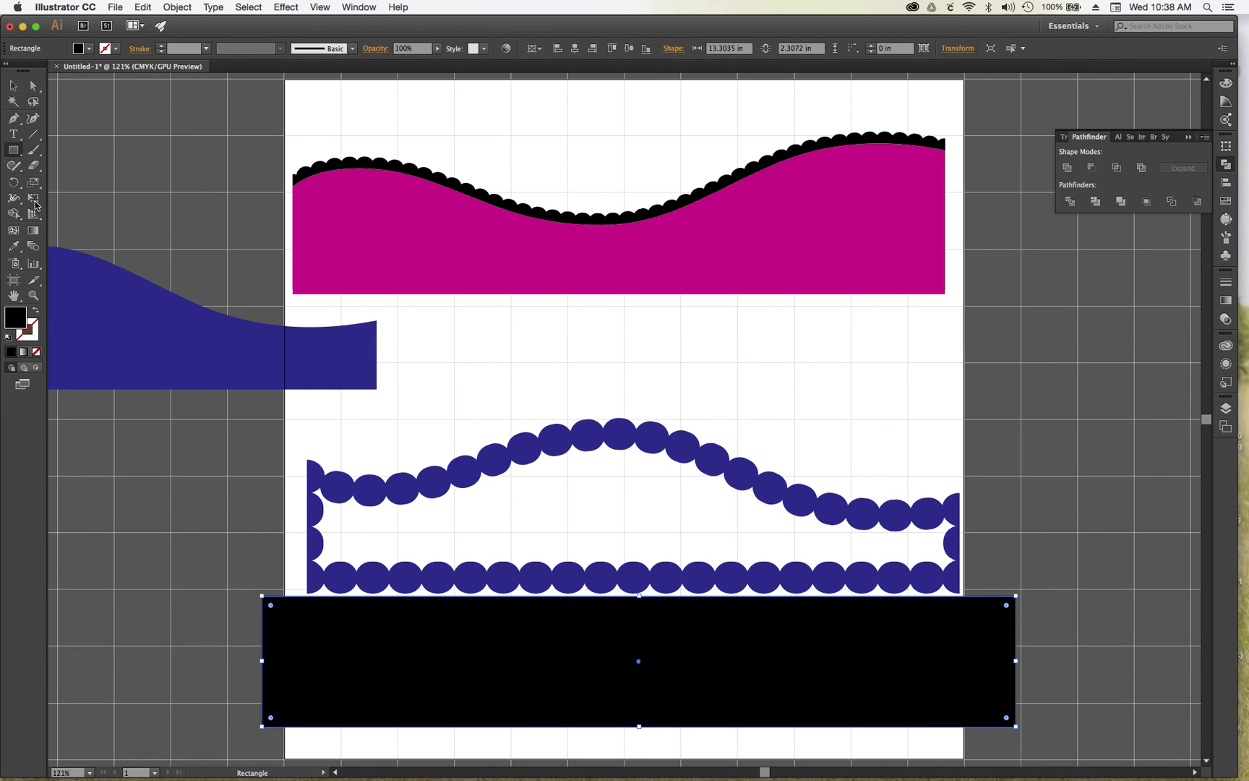
pyautogui.click(15, 87)
pyautogui.click(199, 502)
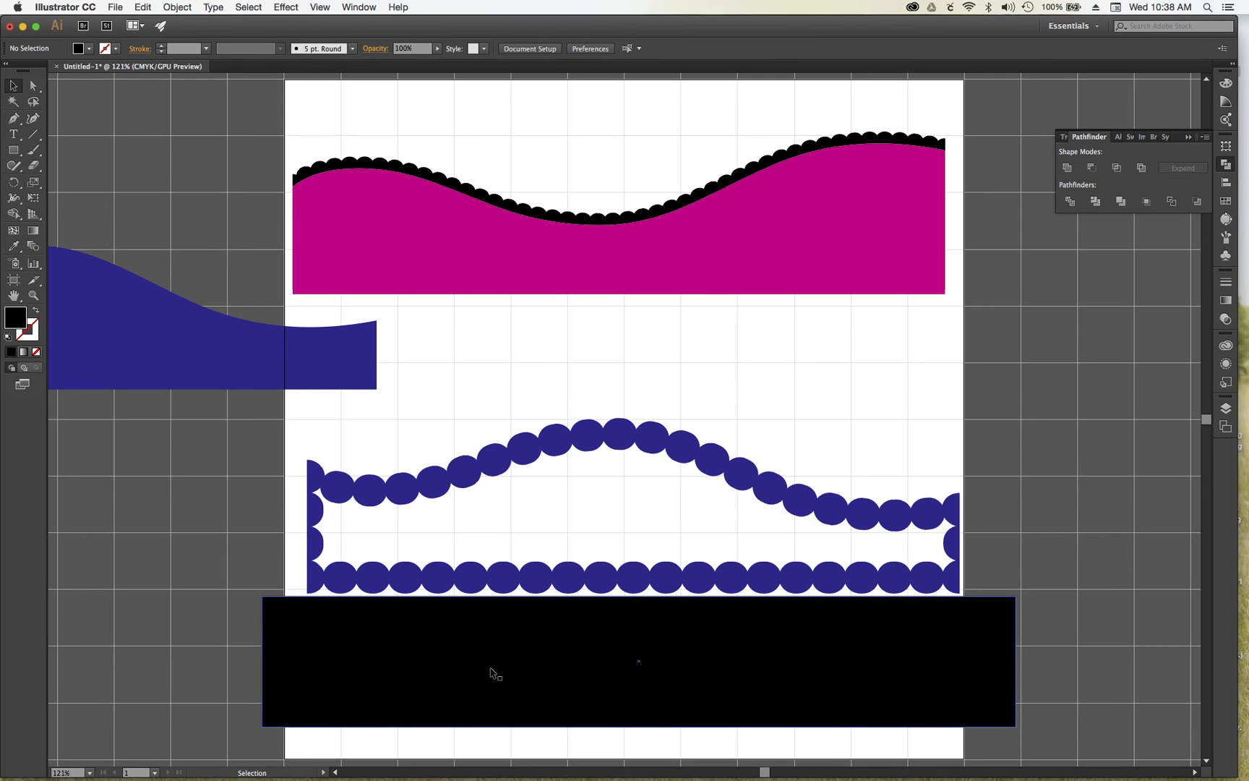
# Move the black rectangle up over the lower half of the bottom circle row and subtract it with Minus Front
pyautogui.moveTo(497, 666); pyautogui.dragTo(498, 649)
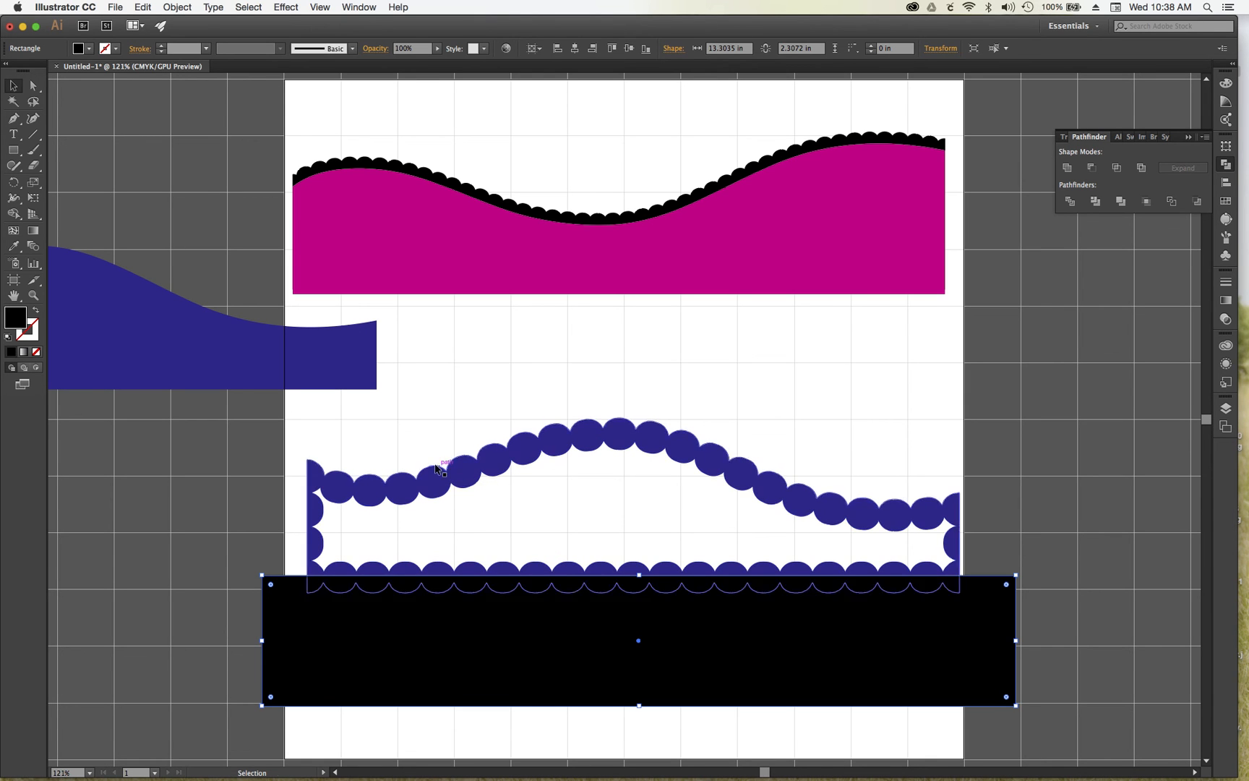
pyautogui.keyDown('shift'); pyautogui.click(471, 491); pyautogui.keyUp('shift')
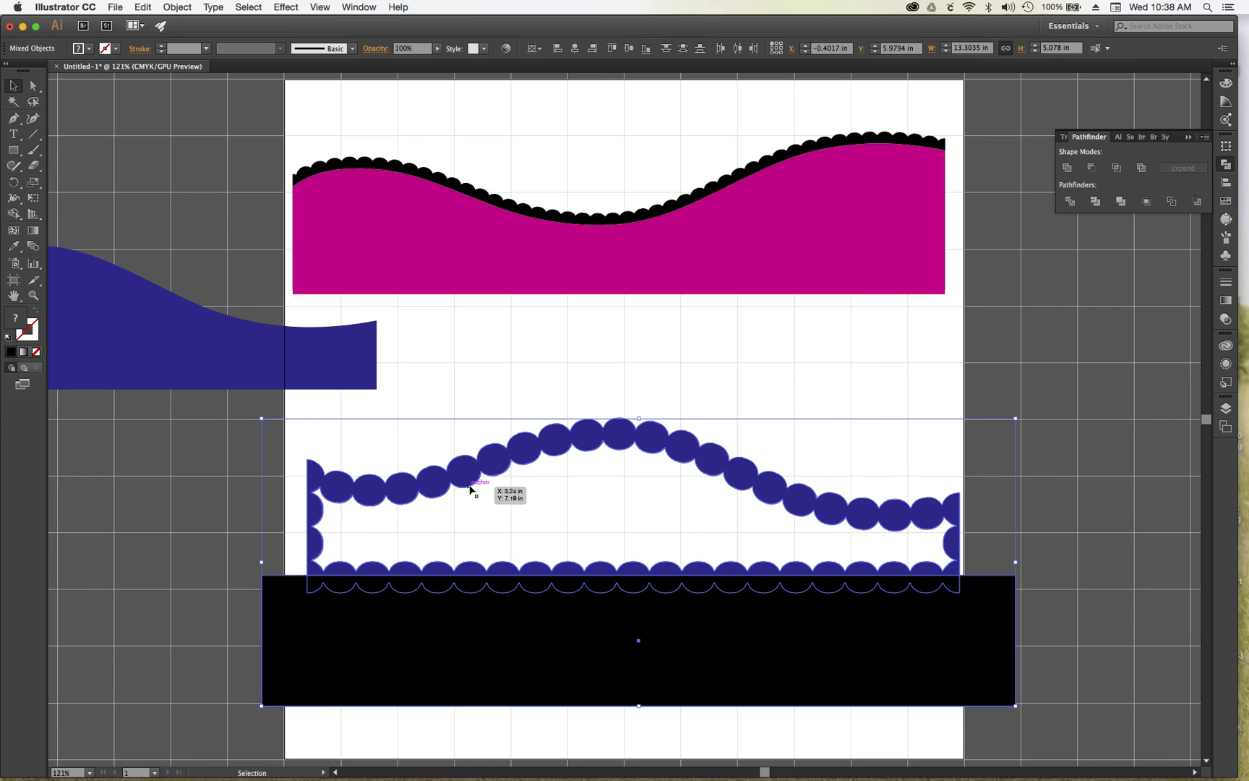
pyautogui.click(1091, 168)
pyautogui.click(781, 383)
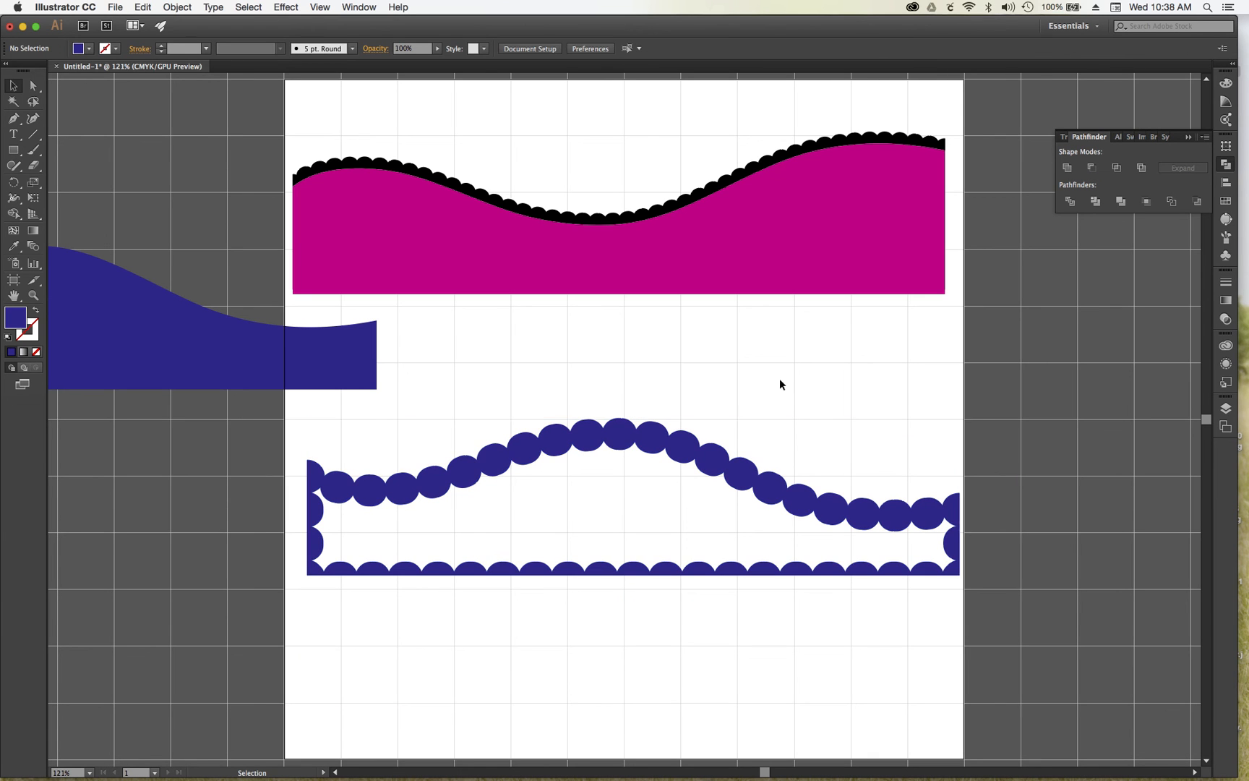
# Delete the circle outline's inner path so the blue wave becomes a solid shape with a scalloped top
pyautogui.press('a')
pyautogui.click(396, 506)
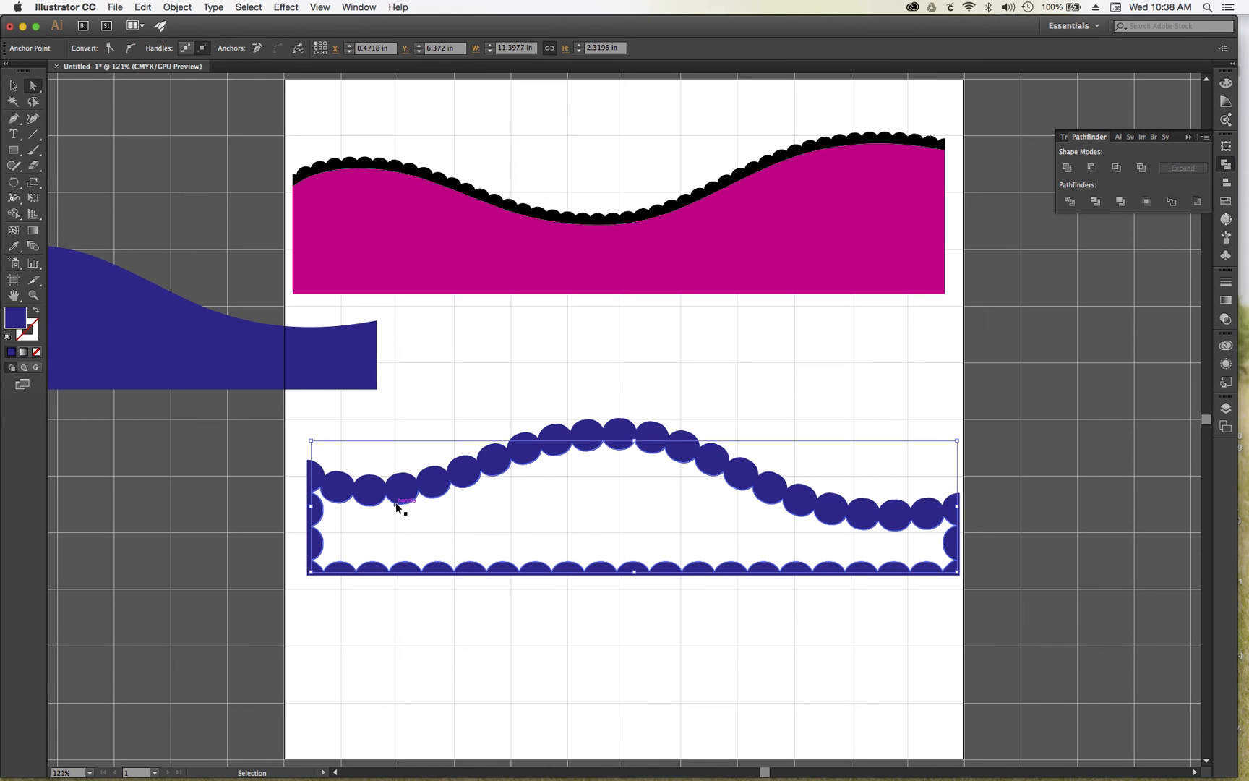
pyautogui.press('super+equal')
pyautogui.press('super+equal')
pyautogui.press('super+equal')
pyautogui.press('super+equal')
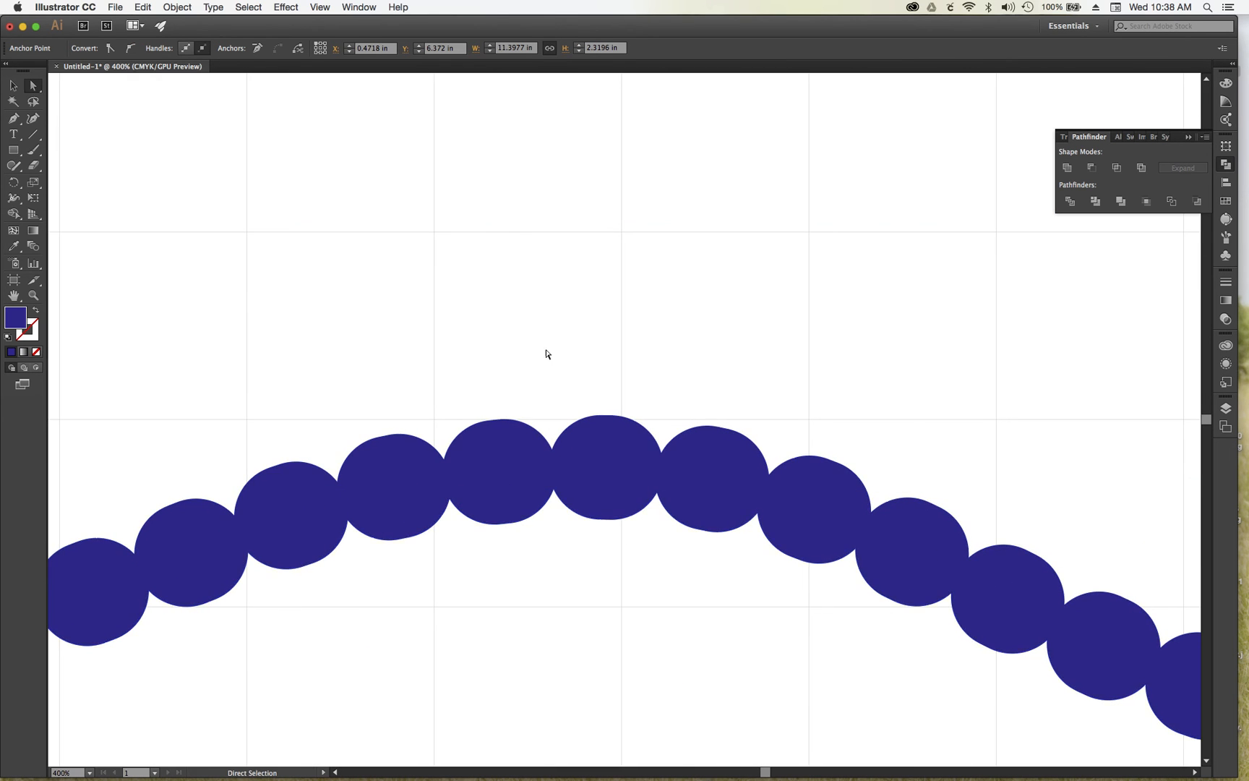
pyautogui.click(547, 353)
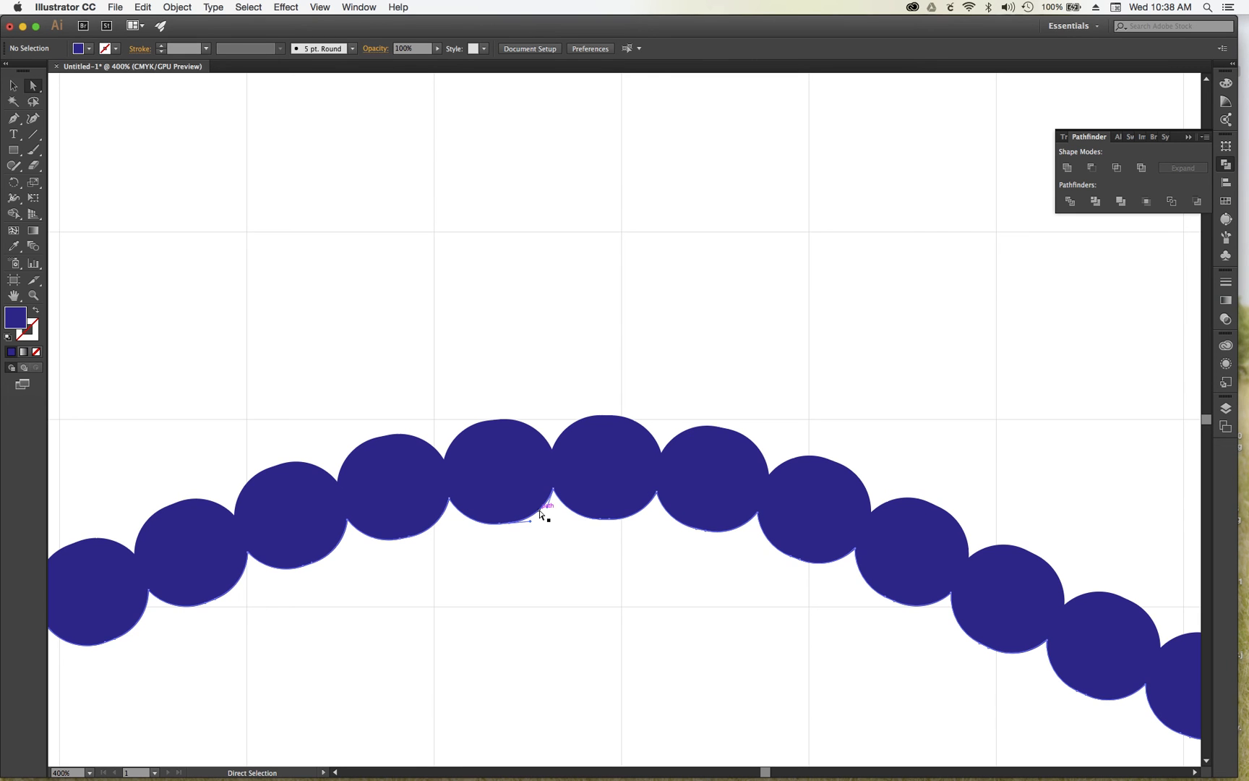
pyautogui.click(541, 514)
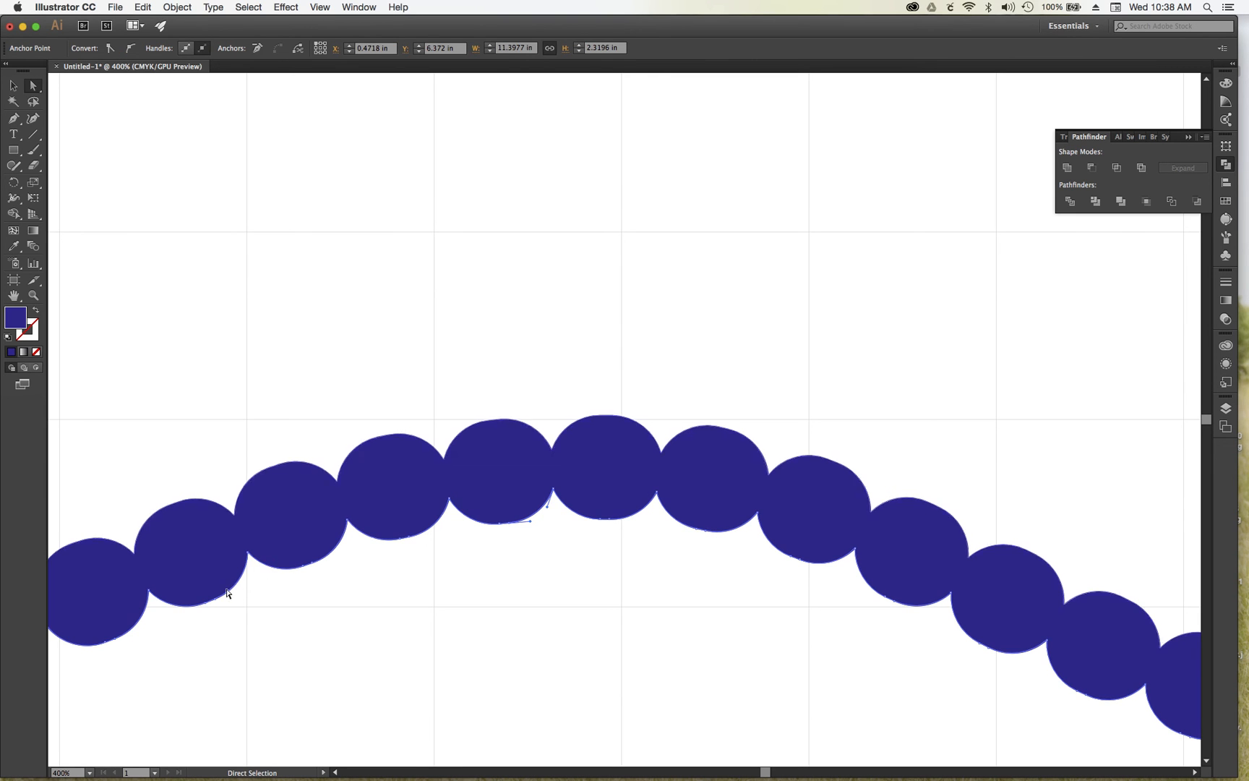
pyautogui.press('Delete')
pyautogui.press('Delete')
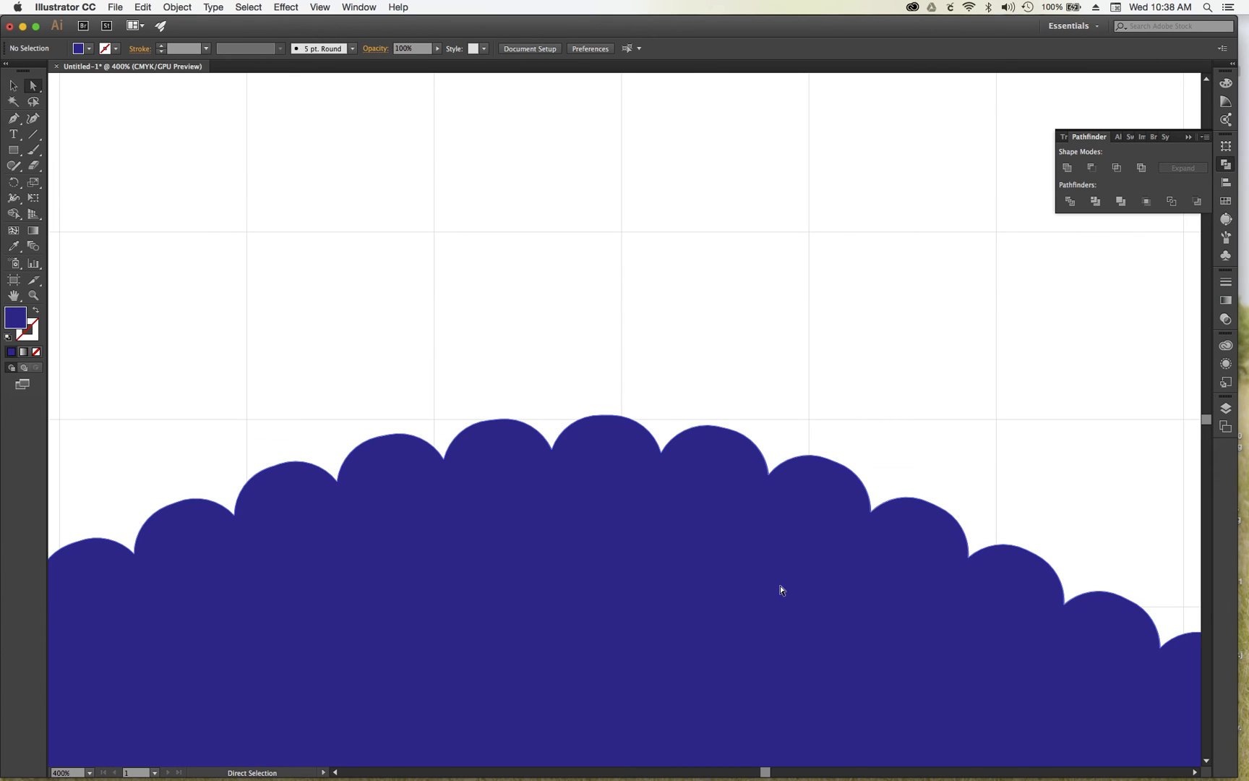
pyautogui.press('super+0')
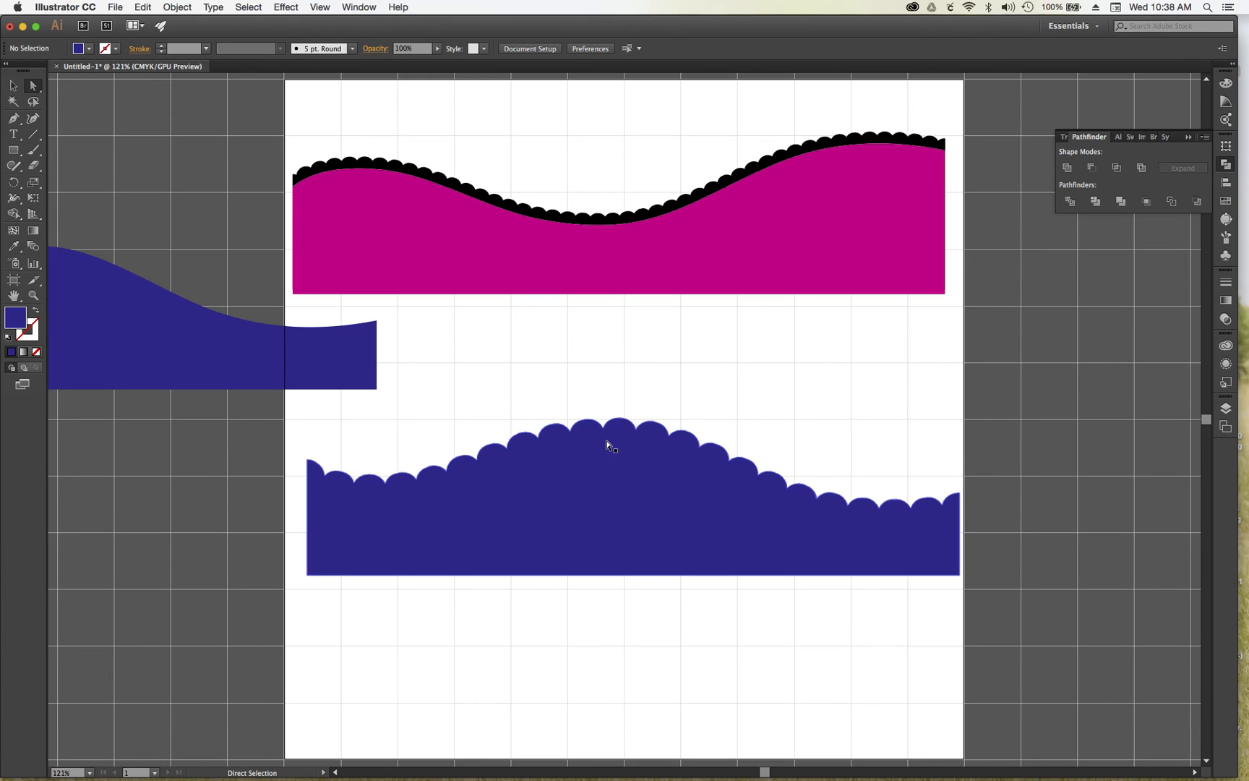
# Fill the scalloped blue wave with black and send it to the back
pyautogui.click(578, 473)
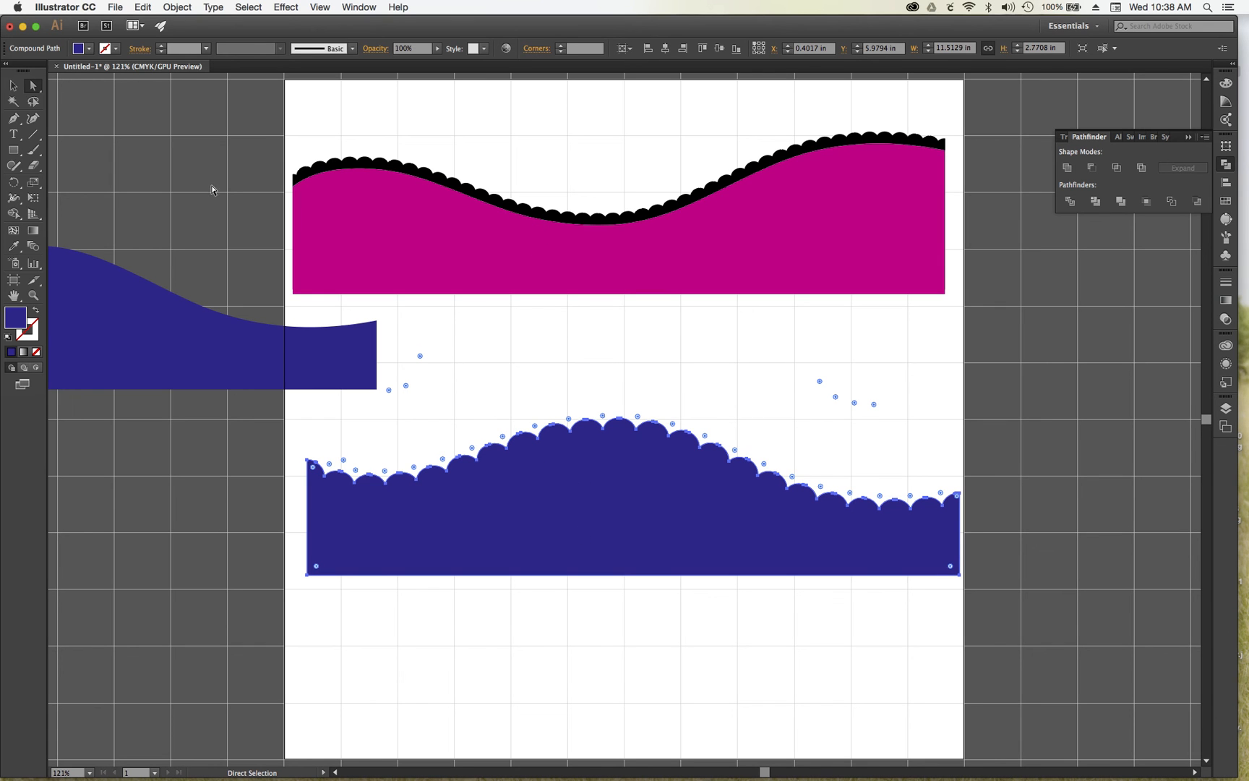
pyautogui.click(88, 48)
pyautogui.click(68, 75)
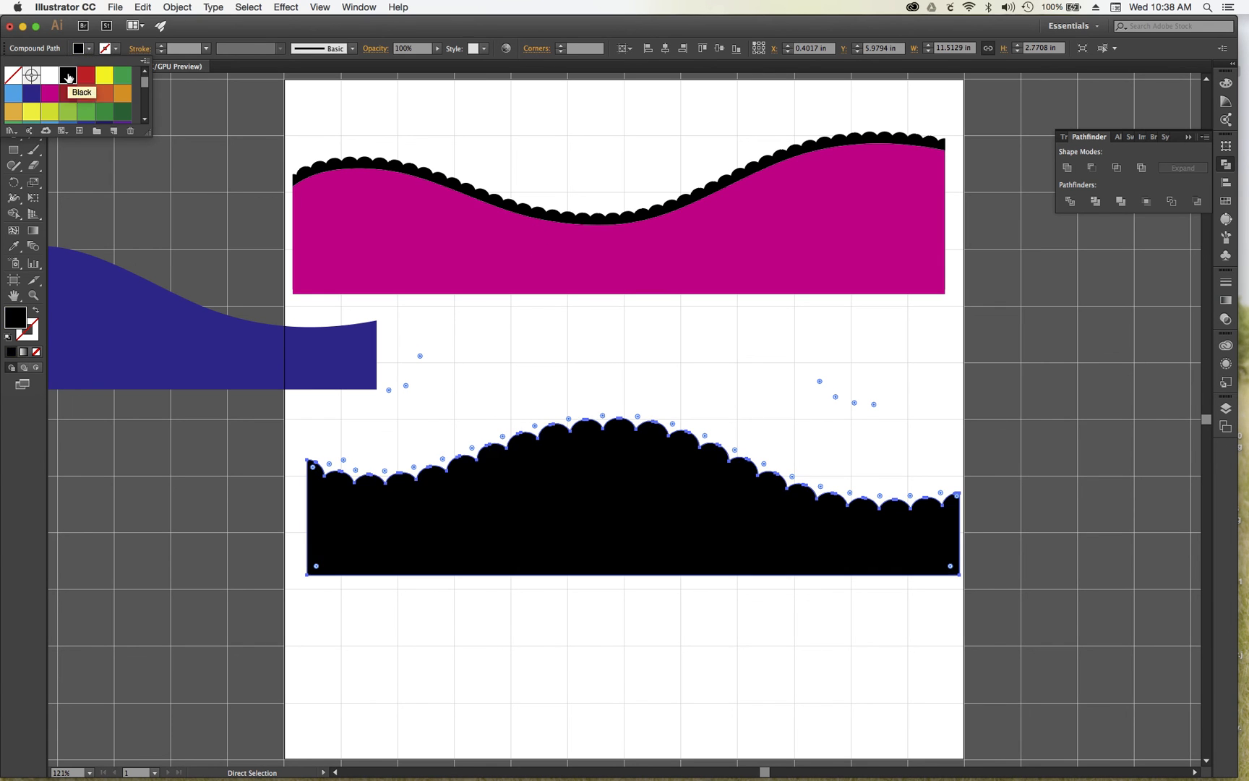
pyautogui.click(177, 7)
pyautogui.click(181, 10)
pyautogui.click(180, 8)
pyautogui.moveTo(193, 36)
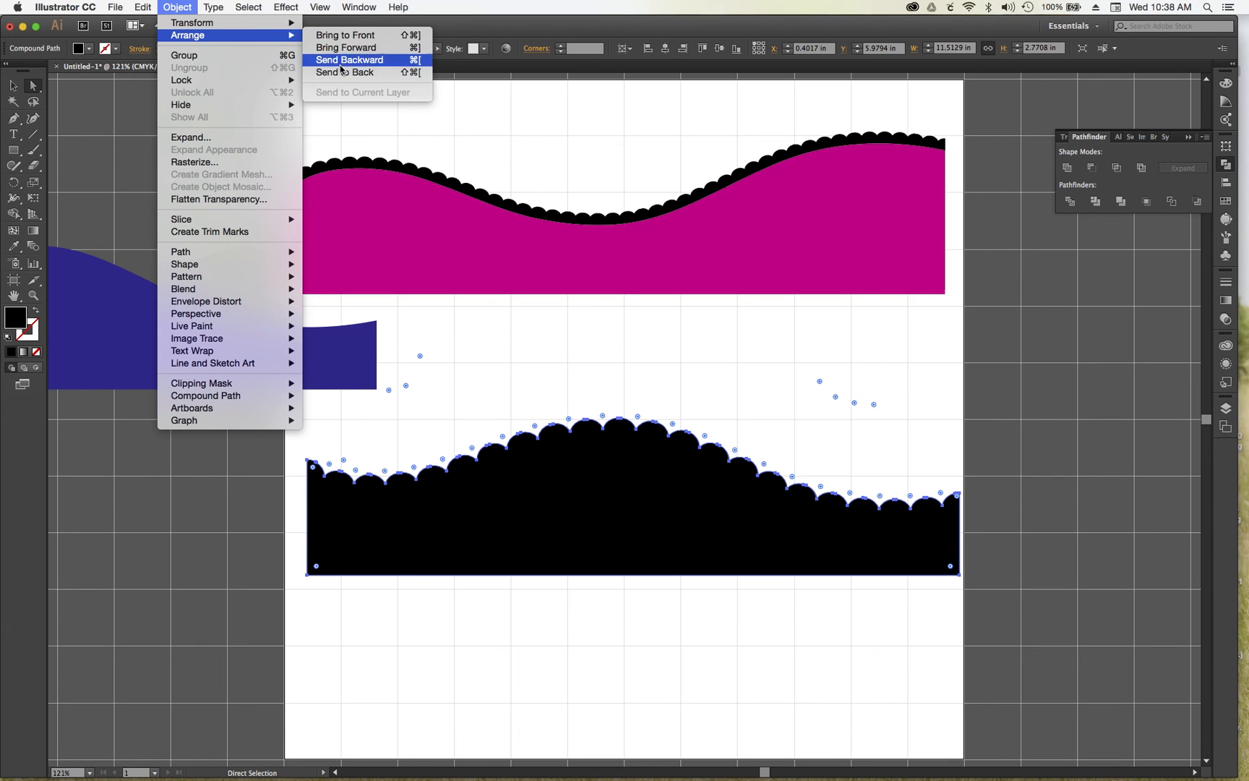
pyautogui.click(345, 73)
# Move the plain blue wave from the pasteboard onto the black scalloped wave, leaving the scallops exposed along its top edge
pyautogui.click(13, 86)
pyautogui.click(143, 193)
pyautogui.doubleClick(89, 284)
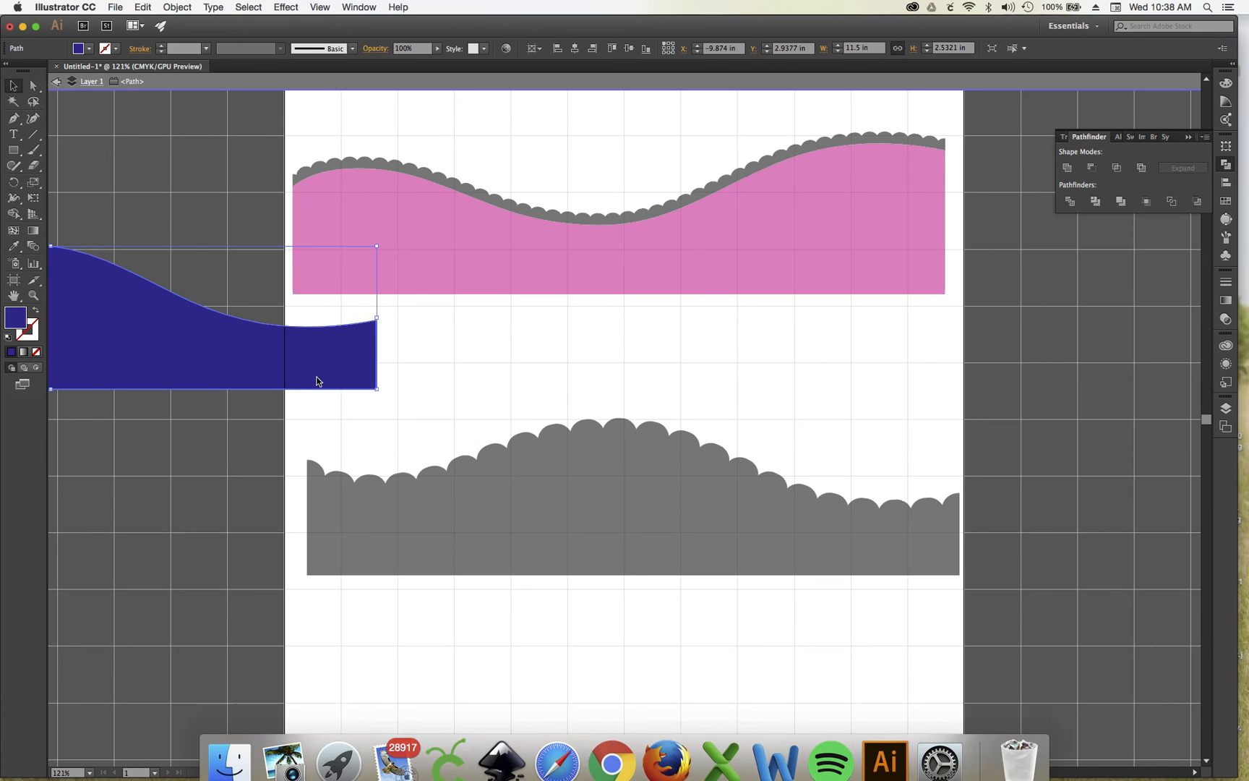
pyautogui.hotkey('ctrl', 'Up')
pyautogui.click(583, 488)
pyautogui.press('Escape')
pyautogui.moveTo(112, 279); pyautogui.dragTo(699, 500)
pyautogui.click(524, 365)
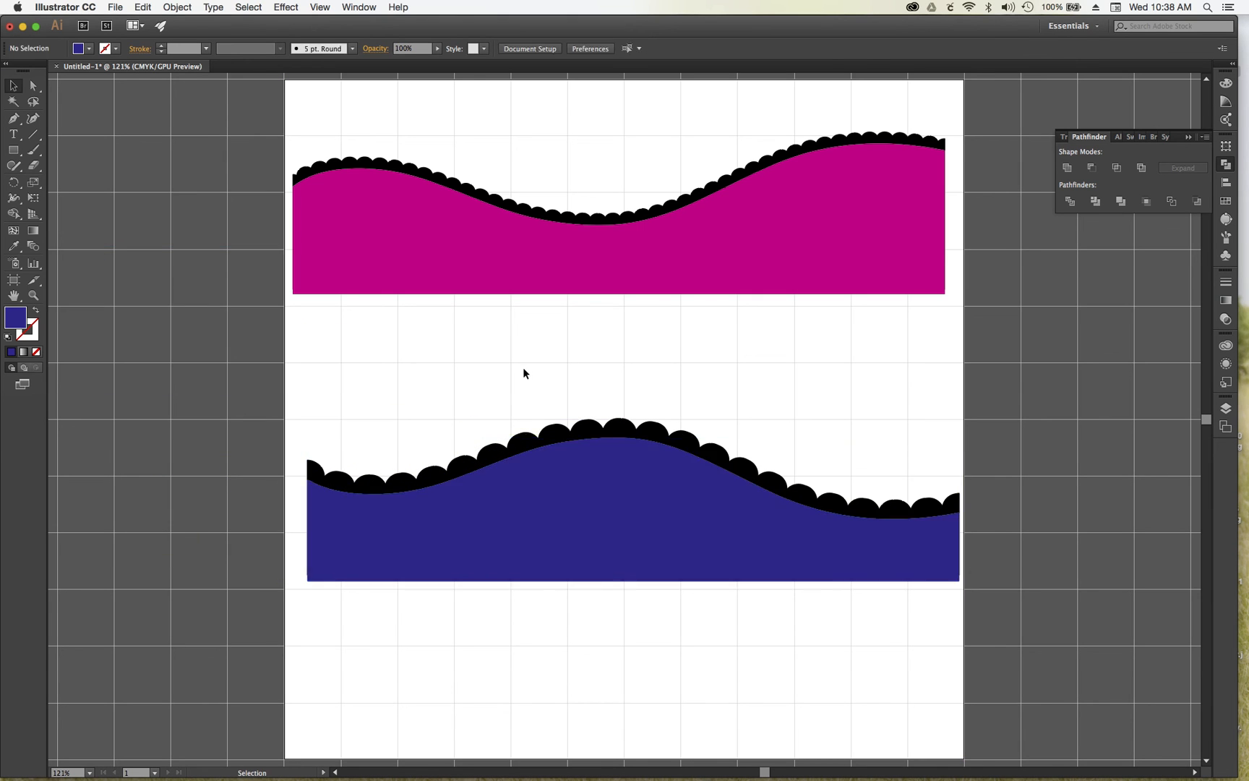